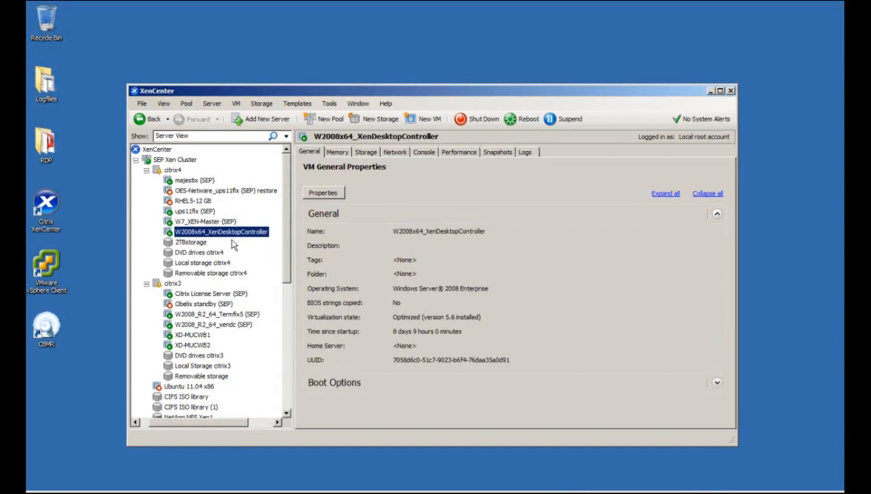
Review the General properties of VMs W2008_R2_64_xendc, W7_XEN-Master, XD-MUCWB1 and XD-MUCWB2.
{"action": "left_click", "coordinate": [227, 327]}
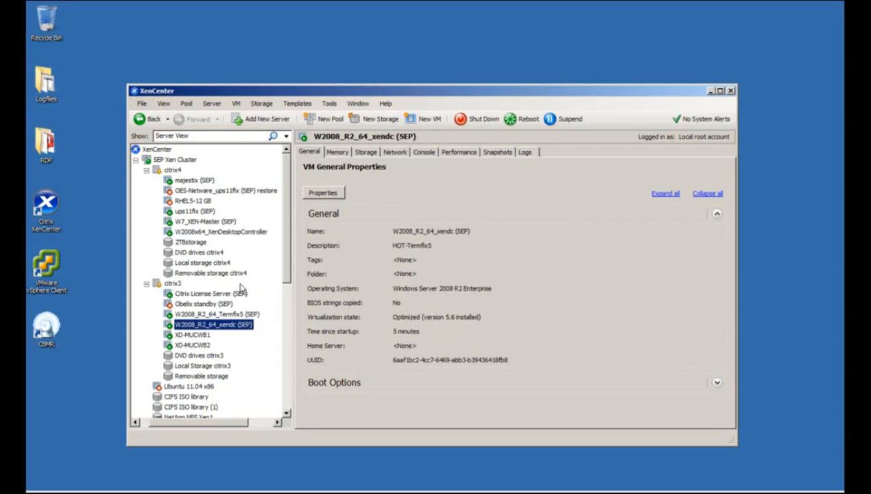
{"action": "left_click", "coordinate": [206, 221]}
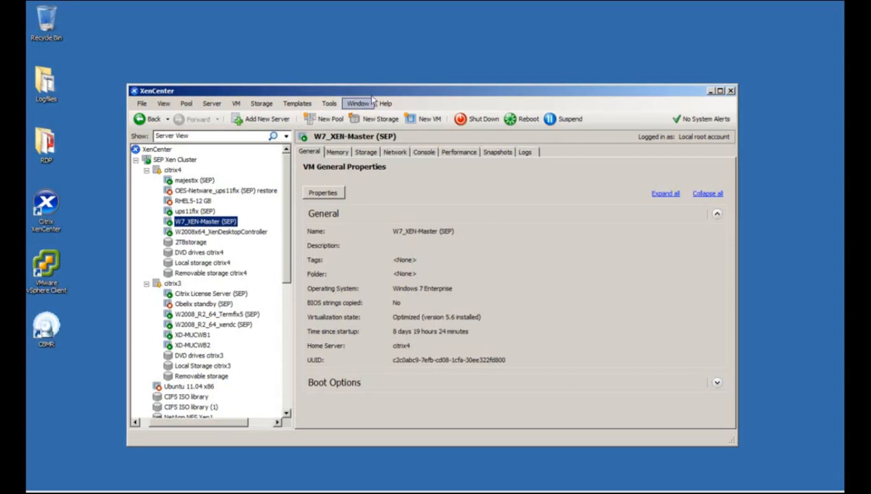
{"action": "left_click_drag", "start_coordinate": [371, 94], "coordinate": [385, 71]}
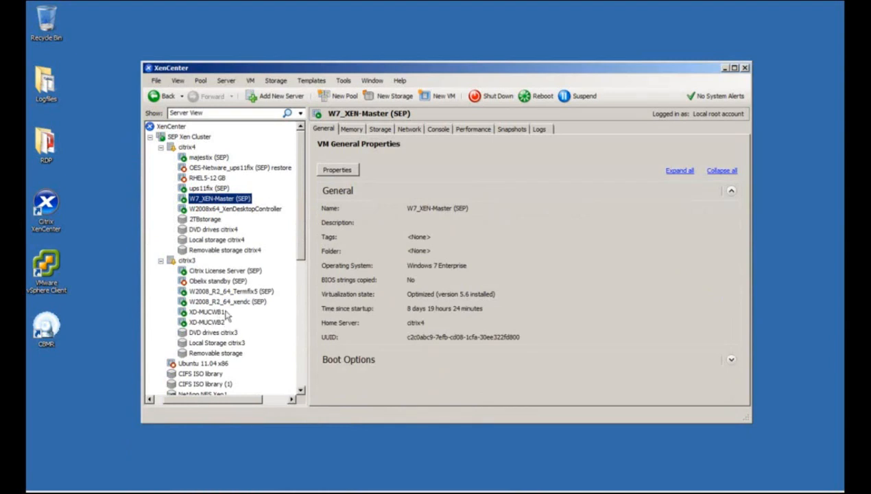
{"action": "left_click", "coordinate": [212, 312]}
{"action": "left_click", "coordinate": [215, 321]}
{"action": "left_click", "coordinate": [218, 311]}
{"action": "left_click", "coordinate": [218, 322]}
{"action": "left_click", "coordinate": [218, 312]}
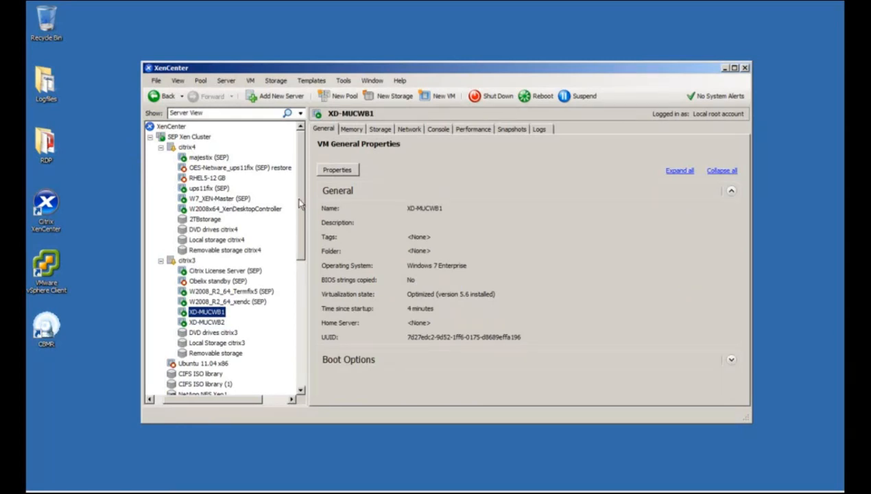
{"action": "mouse_move", "coordinate": [299, 198]}
{"action": "left_mouse_down"}
{"action": "mouse_move", "coordinate": [299, 206]}
{"action": "mouse_move", "coordinate": [299, 185]}
{"action": "left_mouse_up"}
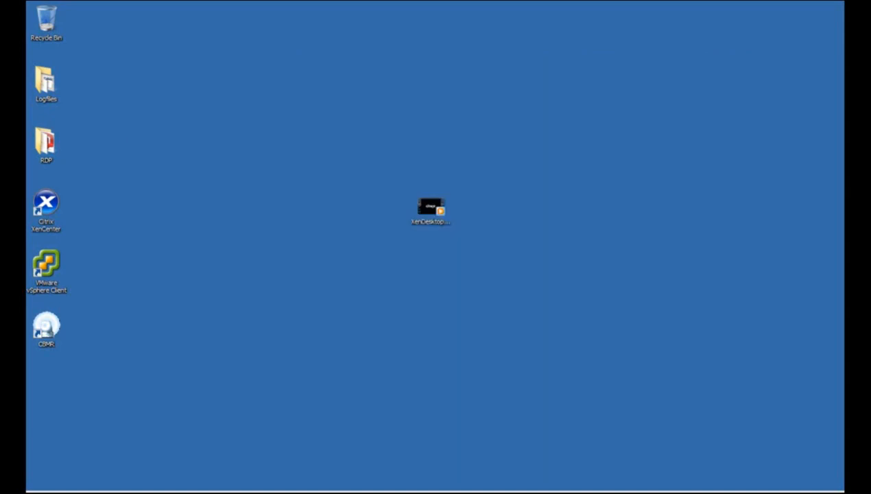
On sepusa.com, go from Products through SEP sesam Servers to the 30-day trial download page.
{"action": "mouse_move", "coordinate": [75, 489]}
{"action": "left_click", "coordinate": [87, 462]}
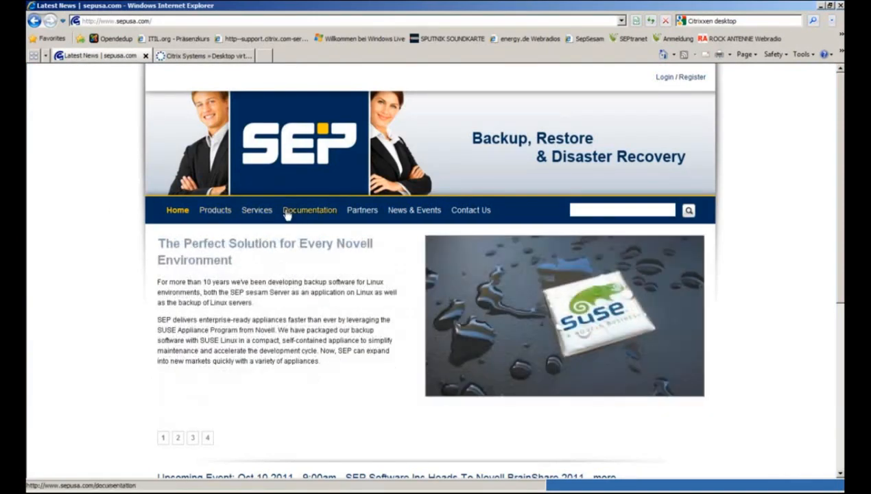
{"action": "left_click", "coordinate": [214, 210]}
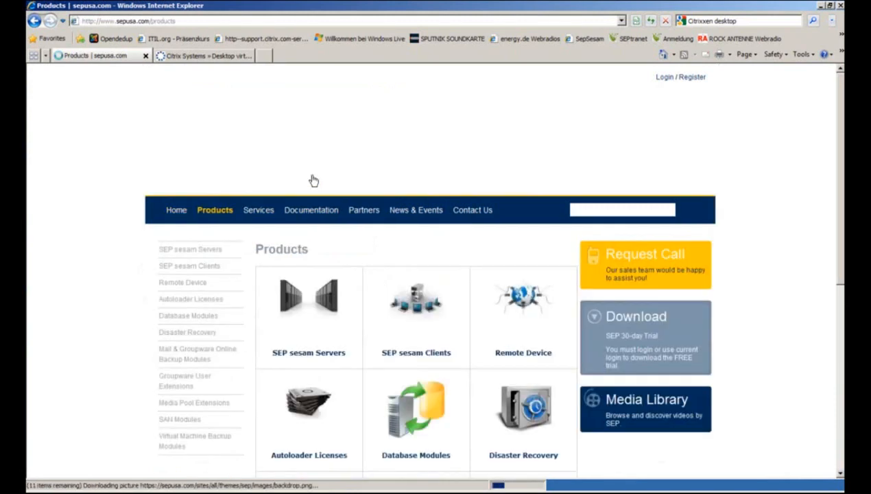
{"action": "left_click", "coordinate": [325, 294]}
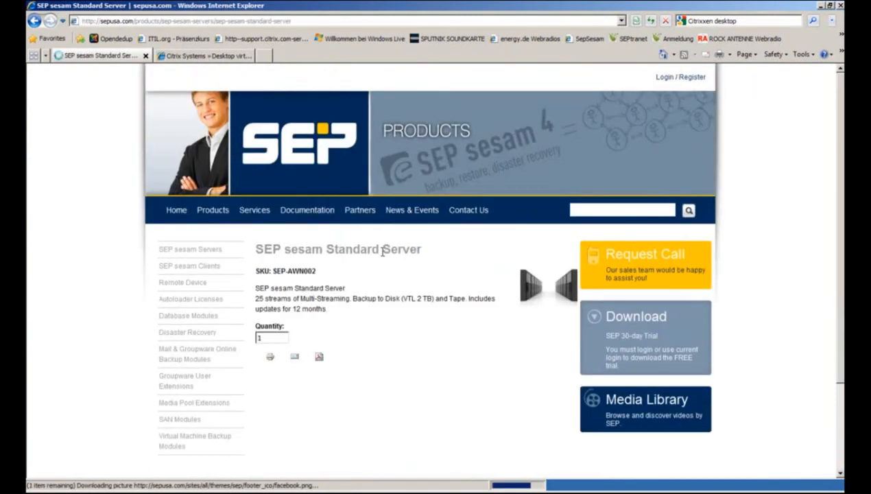
{"action": "left_click", "coordinate": [630, 320]}
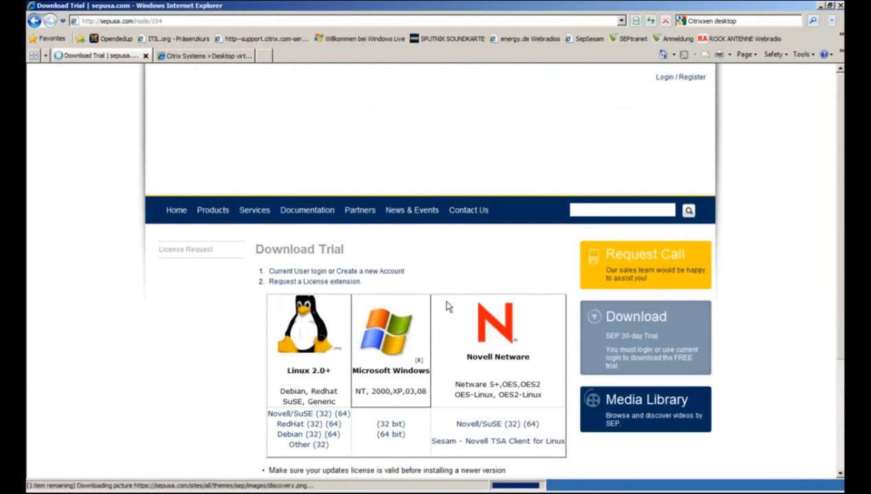
{"action": "scroll", "coordinate": [380, 318], "scroll_direction": "down", "scroll_amount": 3}
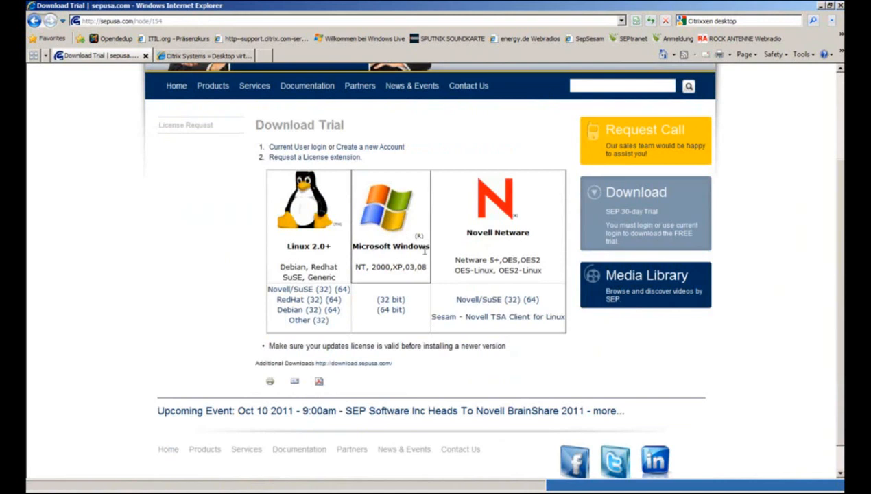
Open the 64-bit Windows download folder and log in with the download site user name and password.
{"action": "left_click", "coordinate": [399, 310]}
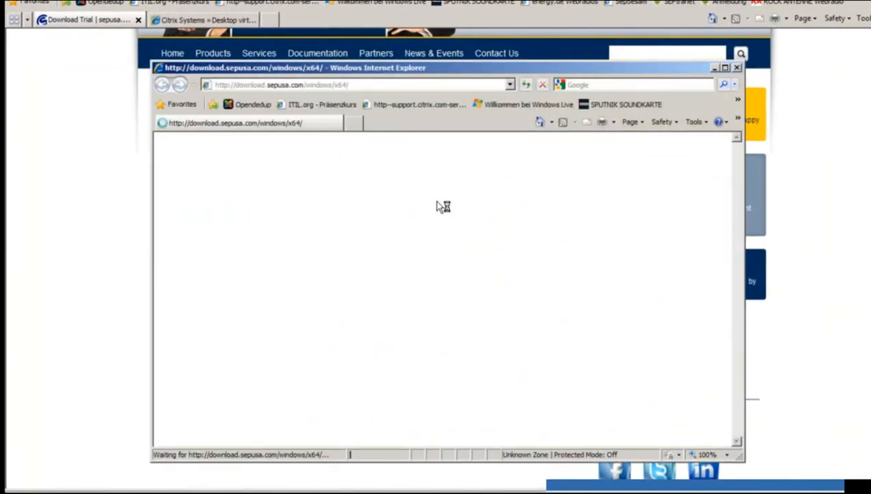
{"action": "left_click", "coordinate": [419, 287]}
{"action": "type", "text": "cr"}
{"action": "key", "text": "Tab"}
{"action": "type", "text": "********"}
{"action": "key", "text": "Return"}
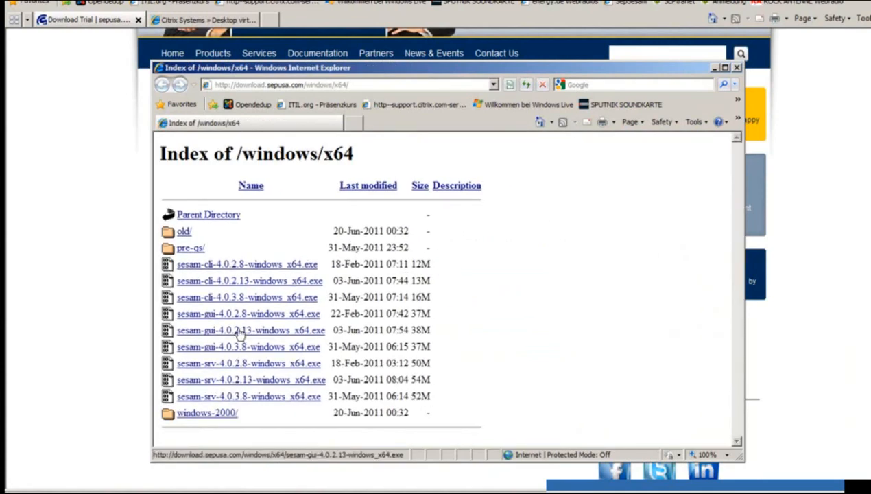
Save the sesam-srv-4.0.3.8-windows_x64.exe installer to the Desktop.
{"action": "left_click", "coordinate": [302, 399]}
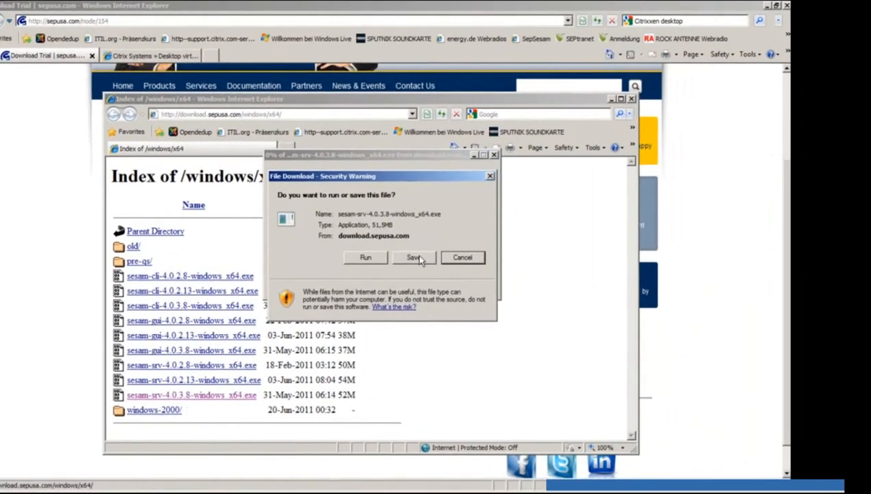
{"action": "left_click", "coordinate": [499, 245]}
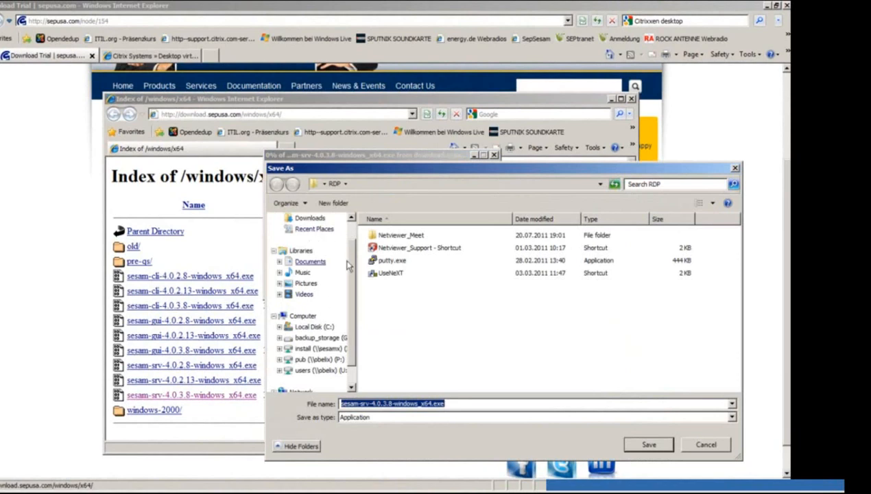
{"action": "scroll", "coordinate": [346, 261], "scroll_direction": "up", "scroll_amount": 2}
{"action": "left_click", "coordinate": [306, 234]}
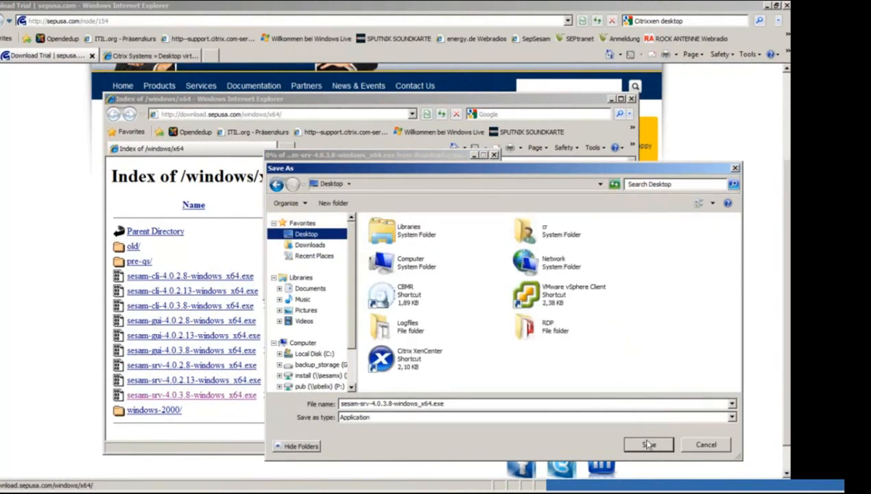
{"action": "left_click", "coordinate": [647, 445]}
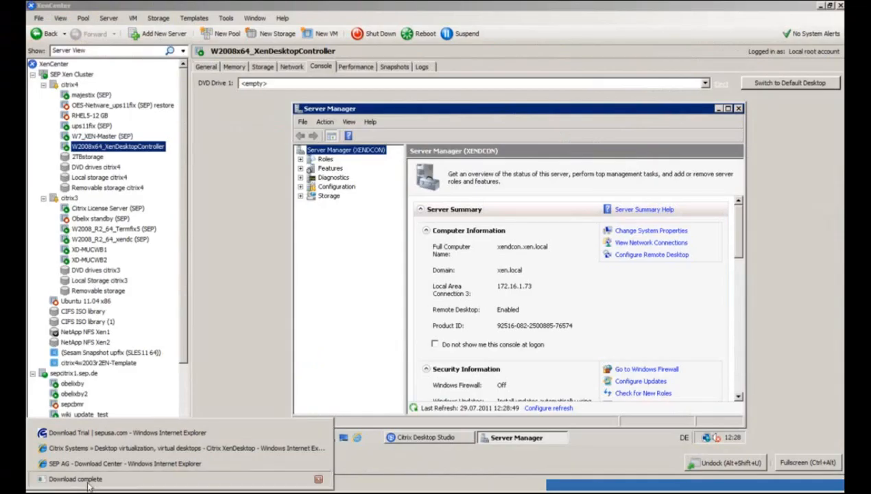
Bring up the finished File Download dialog, then switch to the cmd.exe command prompt.
{"action": "left_click", "coordinate": [79, 480]}
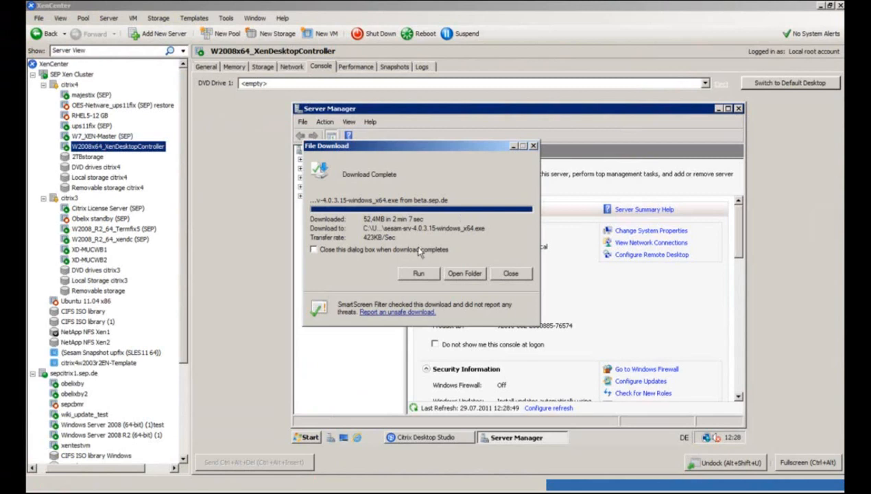
{"action": "mouse_move", "coordinate": [276, 492]}
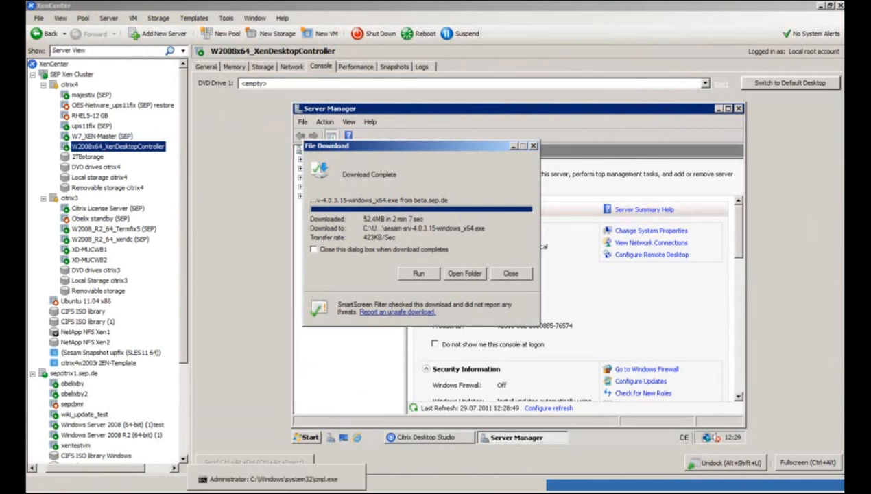
{"action": "left_click", "coordinate": [271, 479]}
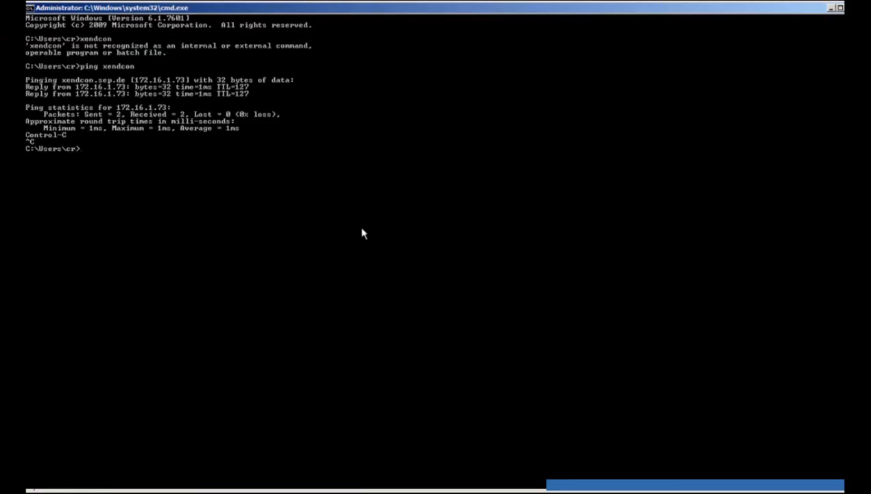
Run java -version in Command Prompt to see the installed Java version.
{"action": "type", "text": "java"}
{"action": "type", "text": " -"}
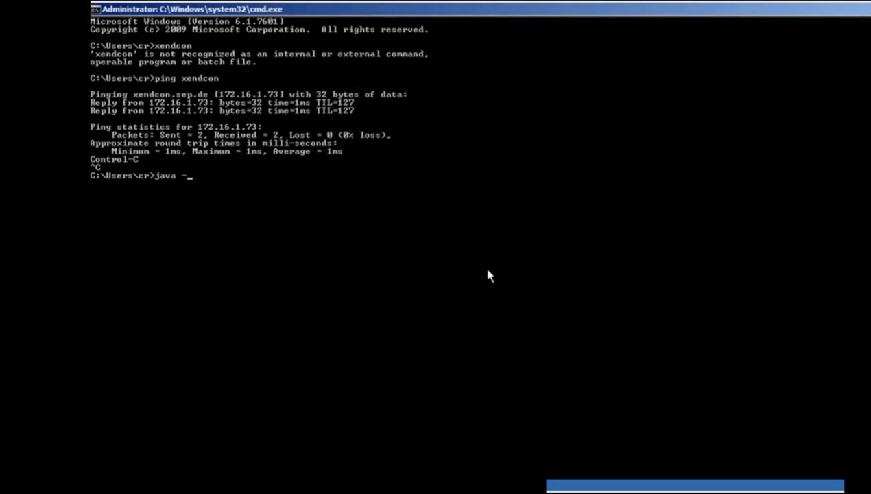
{"action": "type", "text": "version"}
{"action": "key", "text": "Return"}
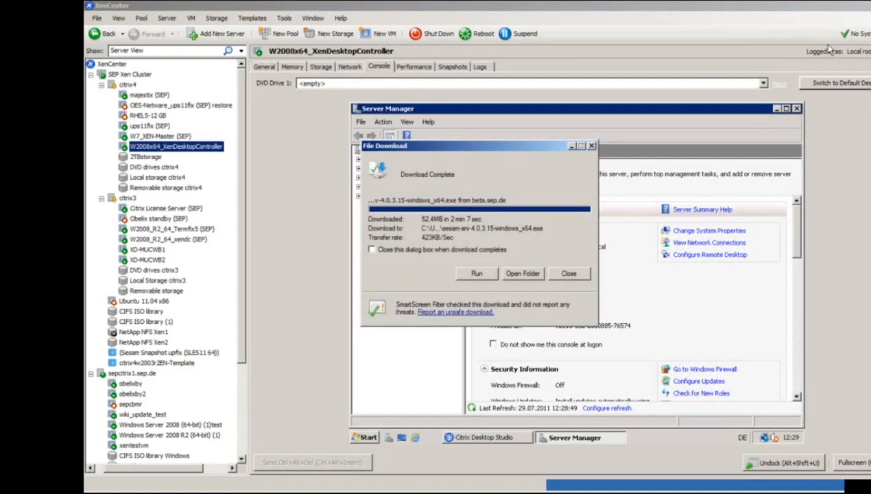
Run the signed sesam-srv installer and extract its files, replacing existing ones.
{"action": "left_click", "coordinate": [476, 273]}
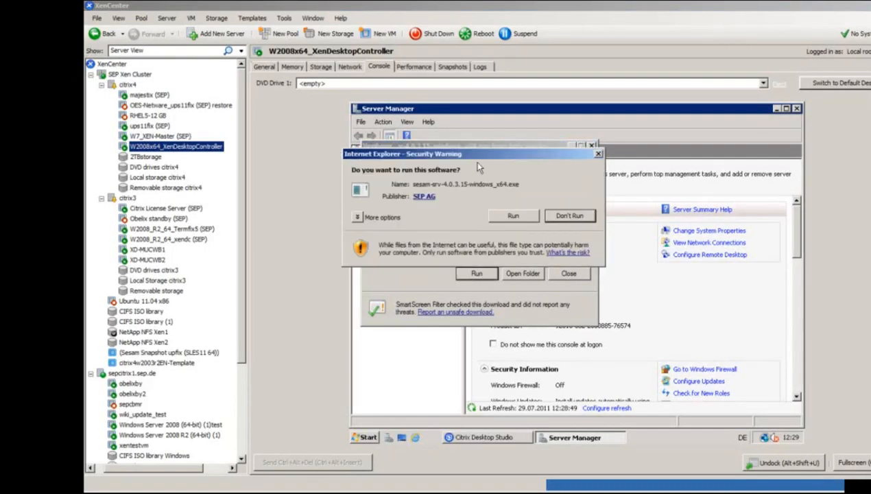
{"action": "left_click", "coordinate": [509, 216]}
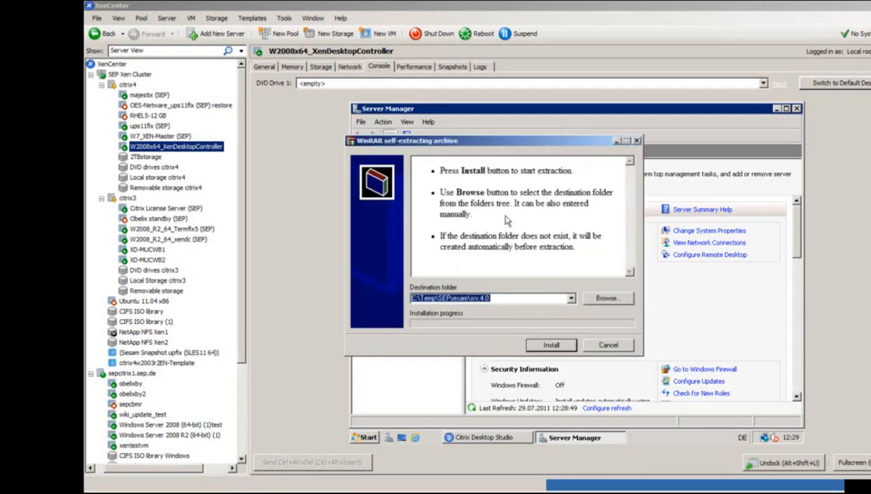
{"action": "left_click", "coordinate": [551, 345]}
{"action": "left_click", "coordinate": [505, 314]}
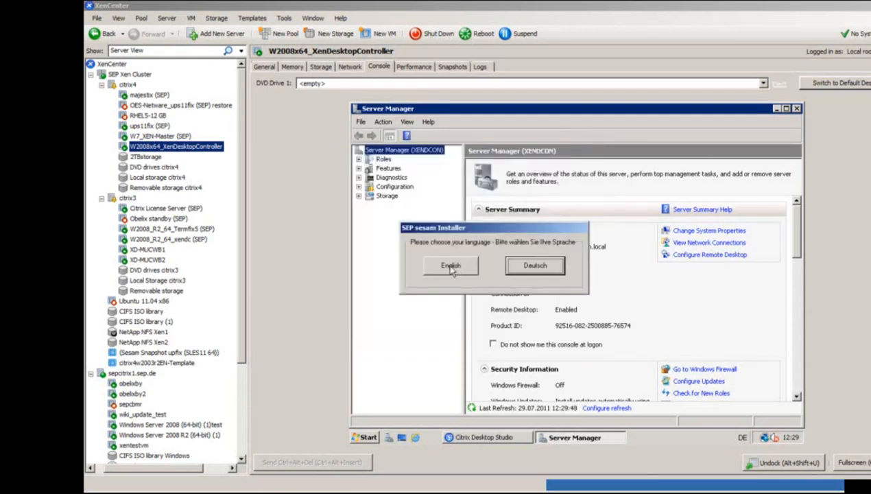
Choose English, accept the licence regulations, and continue to package selection.
{"action": "left_click", "coordinate": [450, 267]}
{"action": "left_click", "coordinate": [616, 343]}
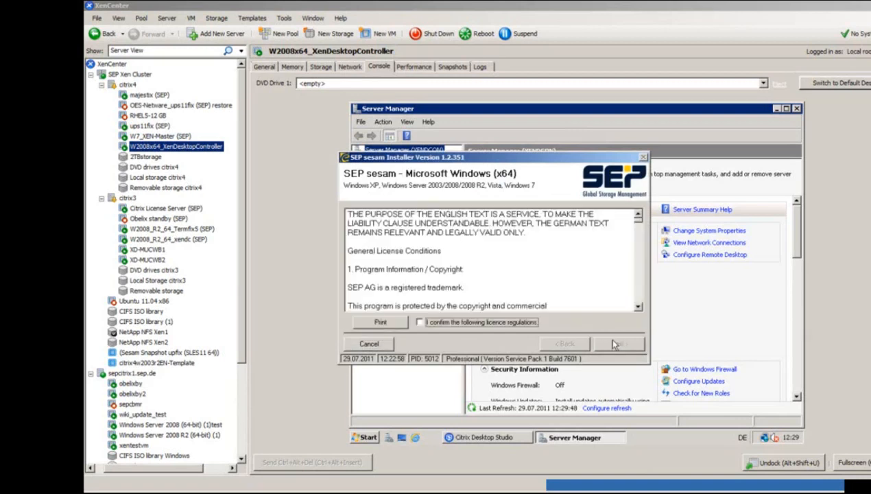
{"action": "left_click", "coordinate": [510, 322]}
{"action": "left_click", "coordinate": [620, 344]}
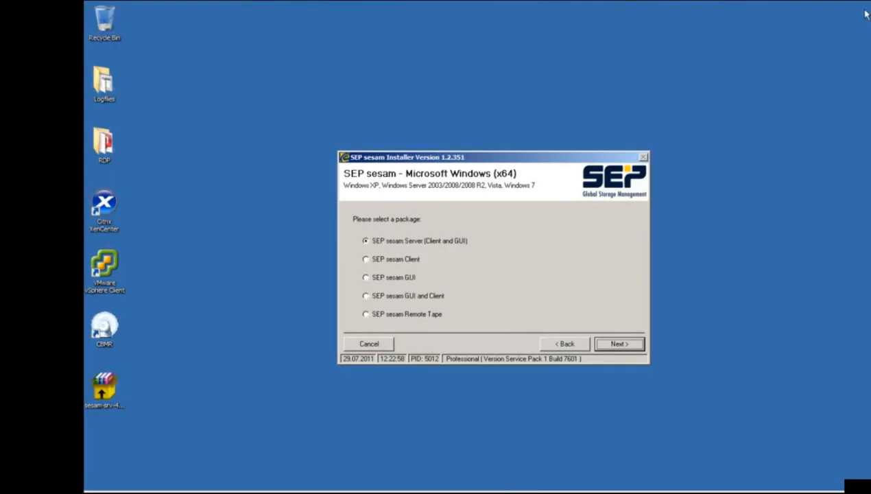
{"action": "left_click_drag", "start_coordinate": [489, 168], "coordinate": [485, 151]}
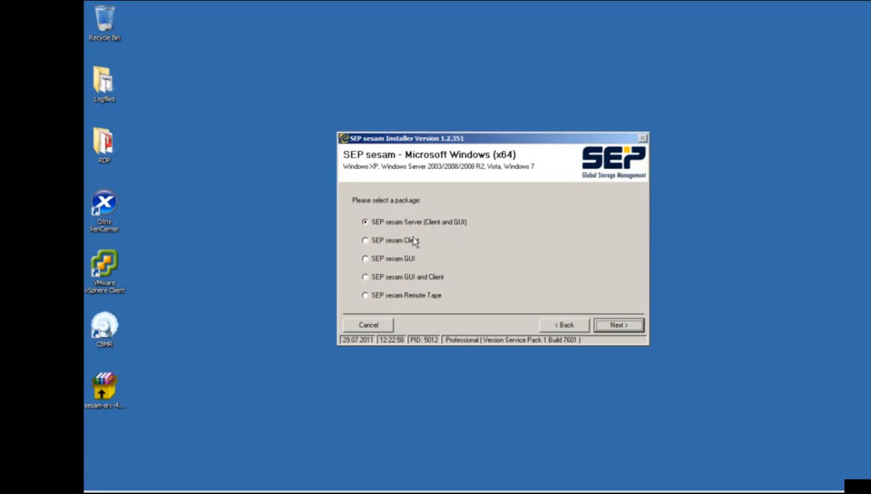
Select the full SEP sesam Server package after checking Client, GUI and Remote Tape options.
{"action": "left_click", "coordinate": [394, 241]}
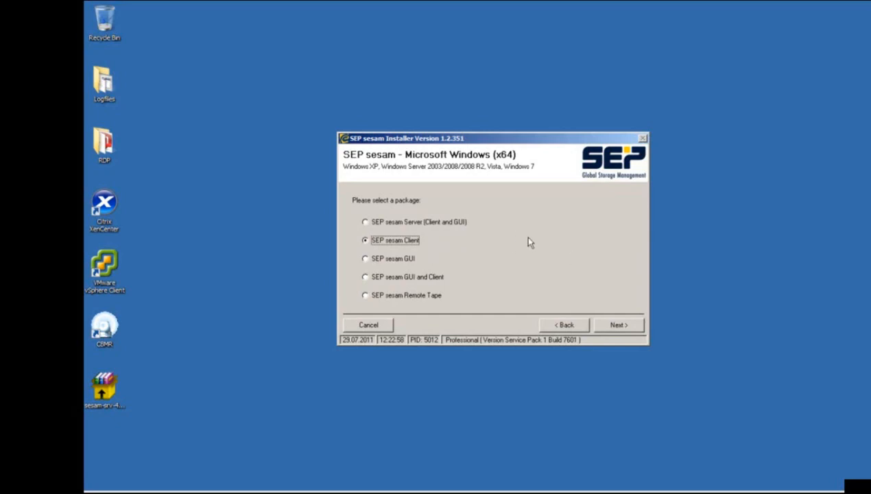
{"action": "left_click", "coordinate": [411, 259]}
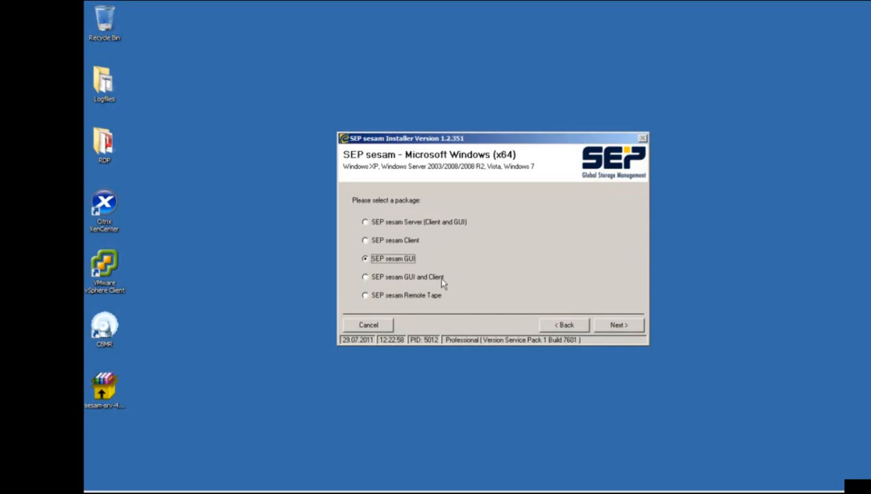
{"action": "left_click", "coordinate": [409, 295]}
{"action": "left_click", "coordinate": [422, 219]}
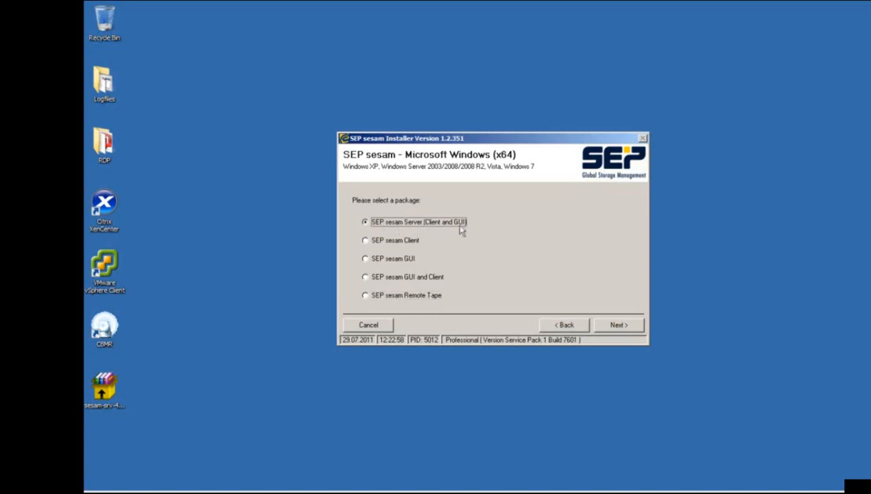
Install into C:\Program Files\SEP\sesam, creating the missing folder.
{"action": "left_click", "coordinate": [619, 325]}
{"action": "left_click", "coordinate": [618, 324]}
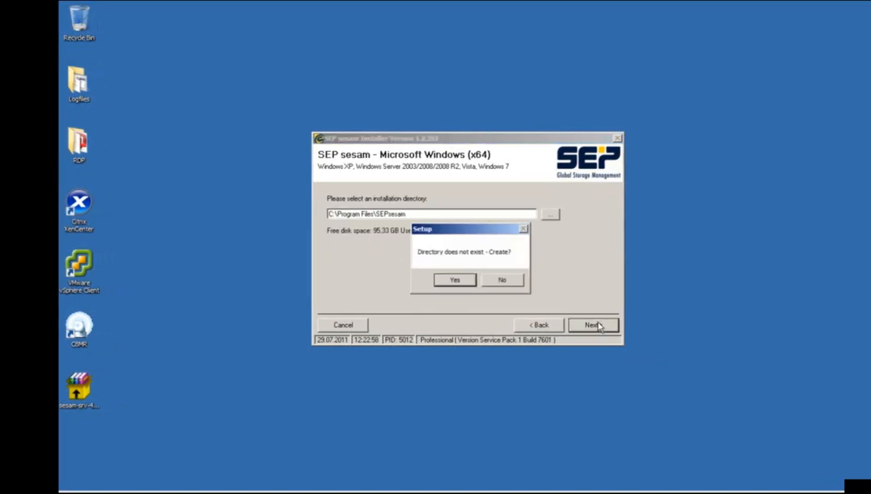
{"action": "left_click", "coordinate": [461, 279]}
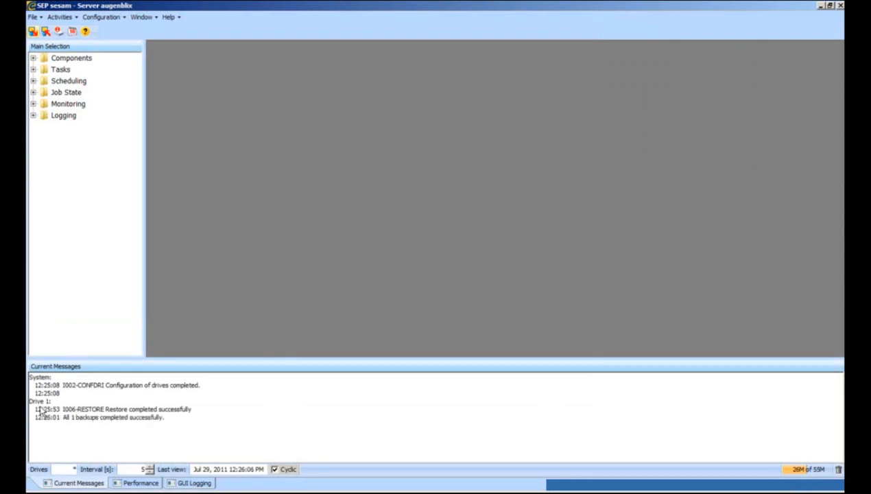
Finish the installer without showing the ReadMe.
{"action": "left_click_drag", "start_coordinate": [92, 409], "coordinate": [198, 412]}
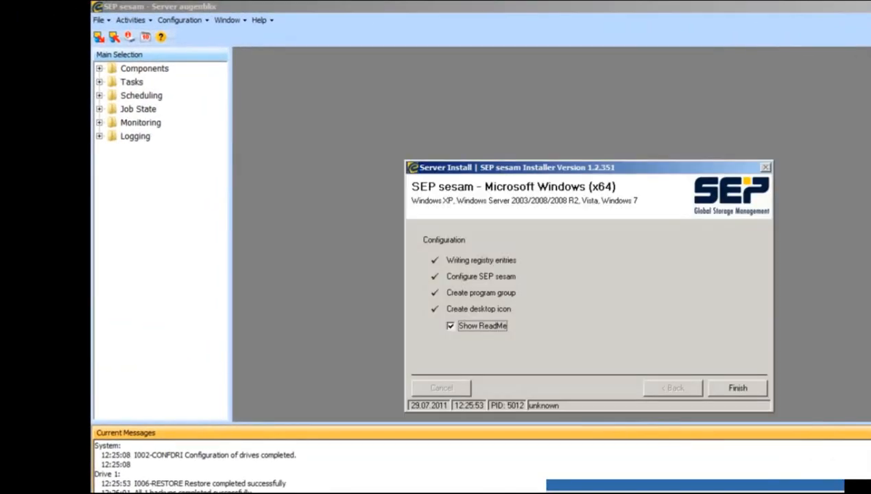
{"action": "left_click", "coordinate": [483, 325]}
{"action": "left_click", "coordinate": [737, 388]}
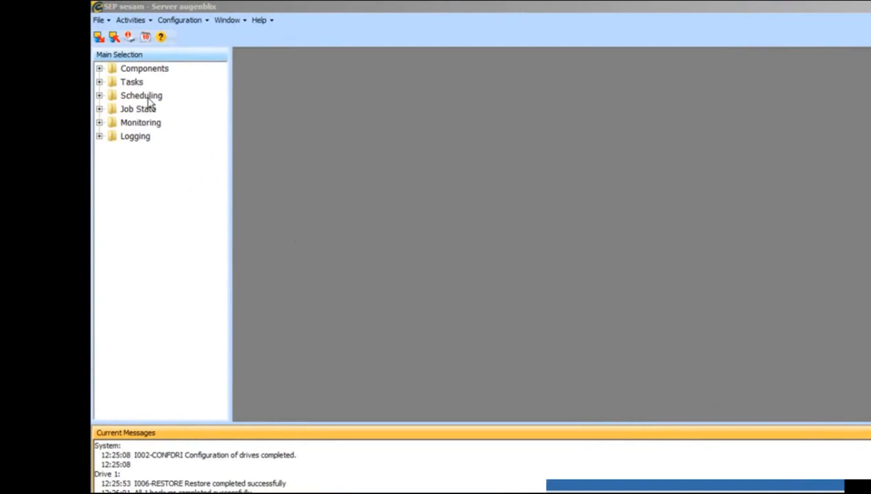
Expand Components and Tasks in Main Selection and open the Topology view.
{"action": "left_click", "coordinate": [99, 69]}
{"action": "left_click", "coordinate": [99, 163]}
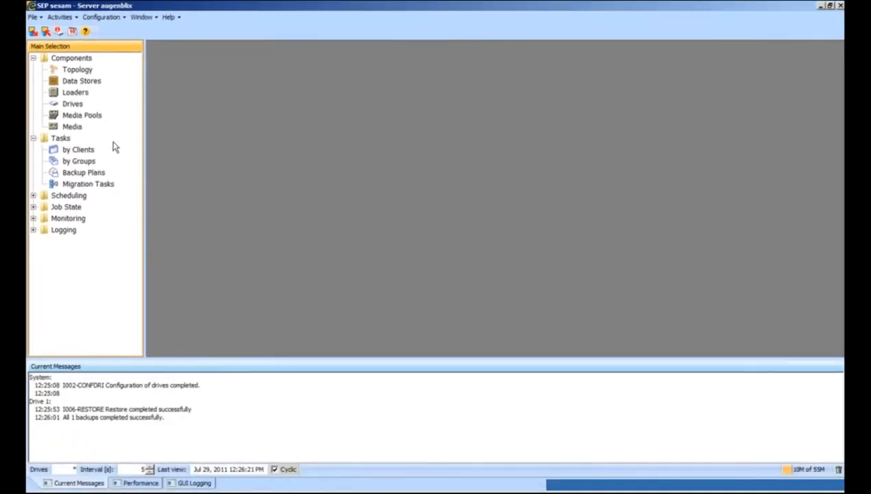
{"action": "left_click", "coordinate": [76, 69]}
{"action": "double_click", "coordinate": [171, 84]}
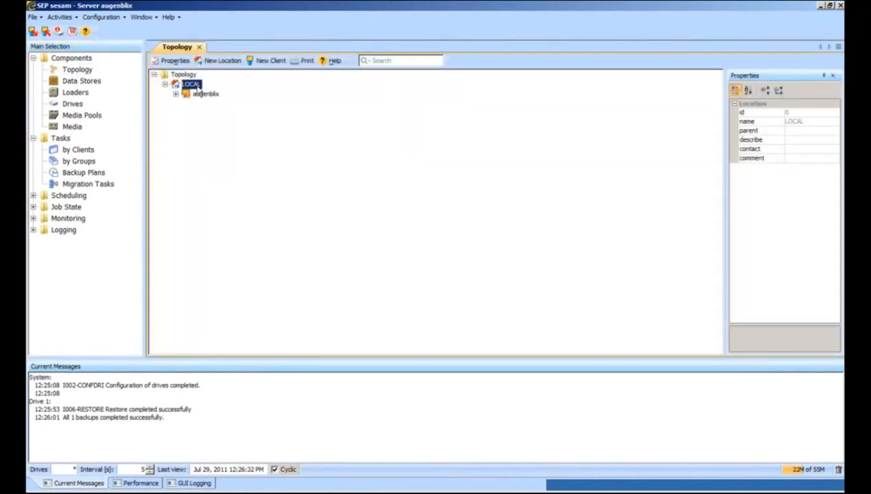
Create a new location under the Topology root named CitrixXEN_DESKTOP.
{"action": "left_click", "coordinate": [184, 74]}
{"action": "left_click", "coordinate": [176, 60]}
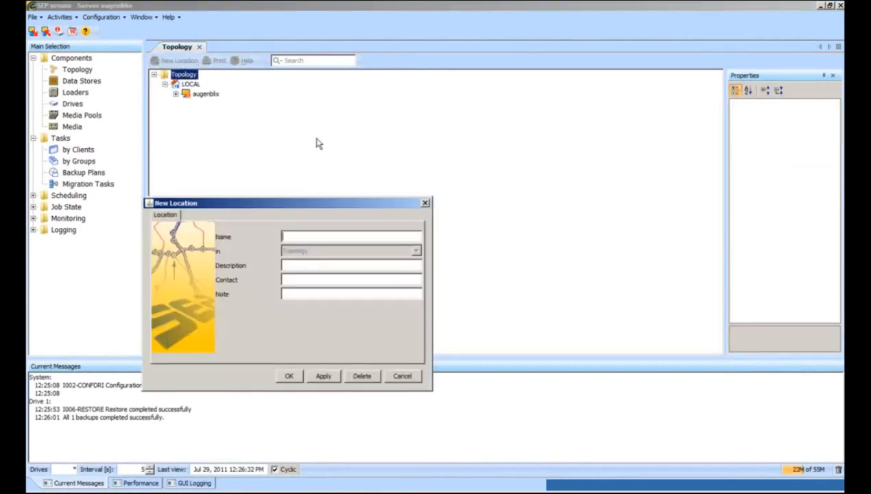
{"action": "left_click_drag", "start_coordinate": [297, 203], "coordinate": [396, 168]}
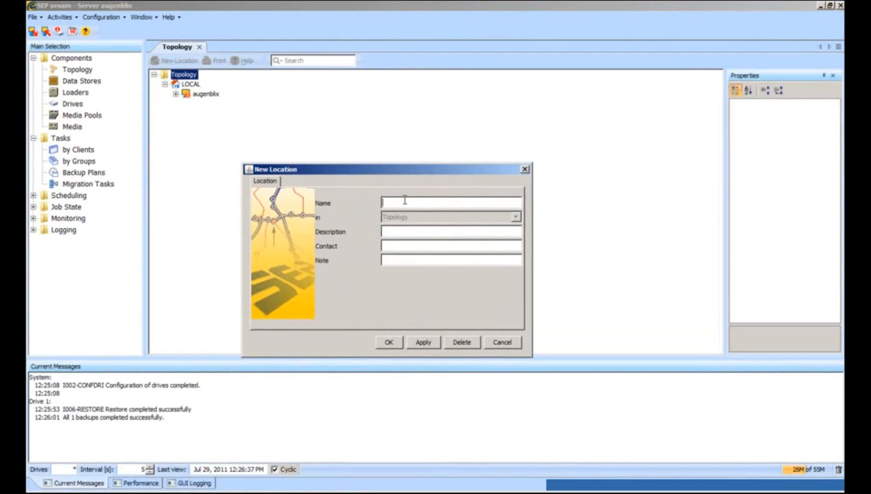
{"action": "type", "text": "Citrix"}
{"action": "key", "text": "BackSpace"}
{"action": "key", "text": "BackSpace"}
{"action": "key", "text": "BackSpace"}
{"action": "key", "text": "BackSpace"}
{"action": "key", "text": "BackSpace"}
{"action": "type", "text": "itrixXEN_DESKTOP"}
Confirm the CitrixXEN_DESKTOP location and start a new client in it named citrix4.
{"action": "left_click", "coordinate": [388, 341]}
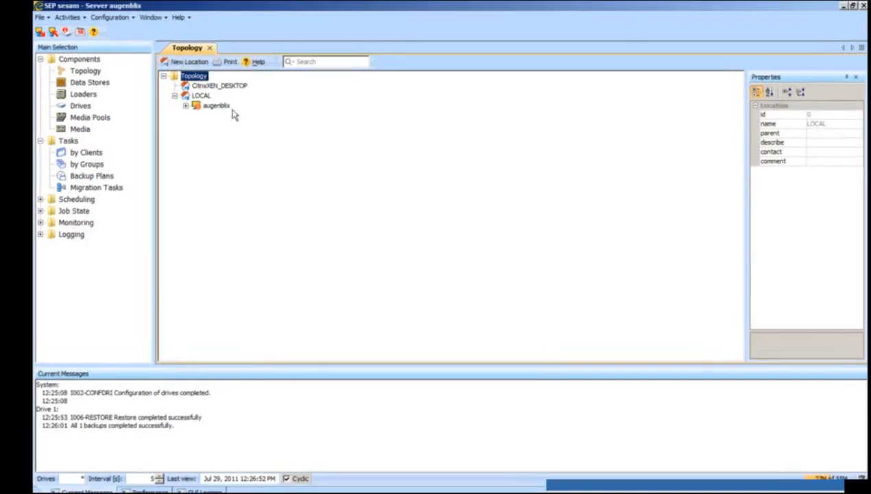
{"action": "left_click", "coordinate": [211, 86]}
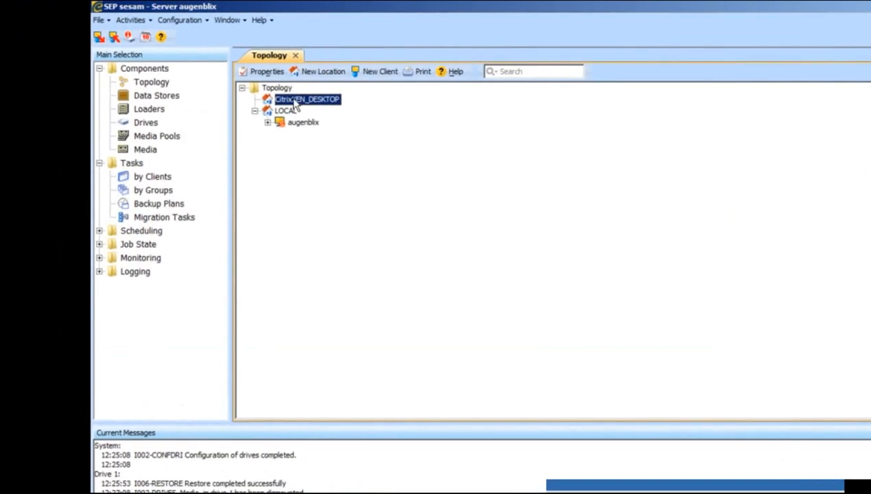
{"action": "left_click", "coordinate": [375, 73]}
{"action": "left_click_drag", "start_coordinate": [466, 196], "coordinate": [521, 202]}
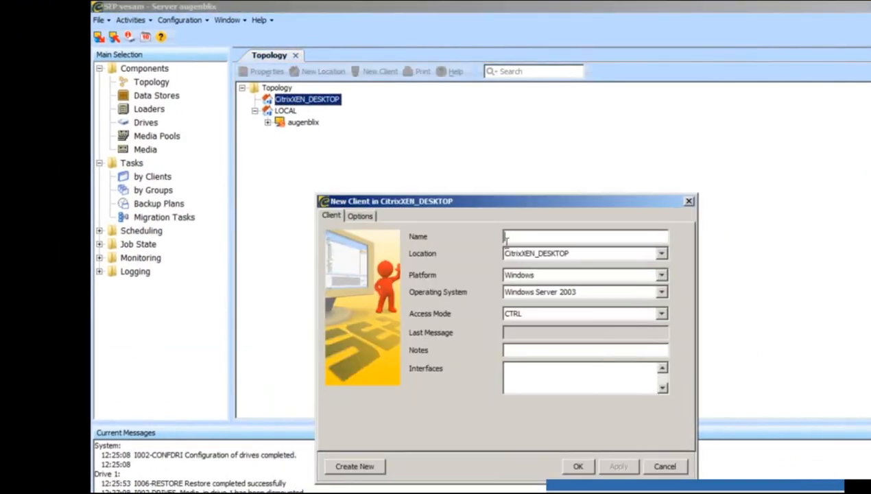
{"action": "type", "text": "citrix4"}
Set citrix4's platform to UNIX and operating system to Citrix Xen Server.
{"action": "left_click", "coordinate": [541, 277]}
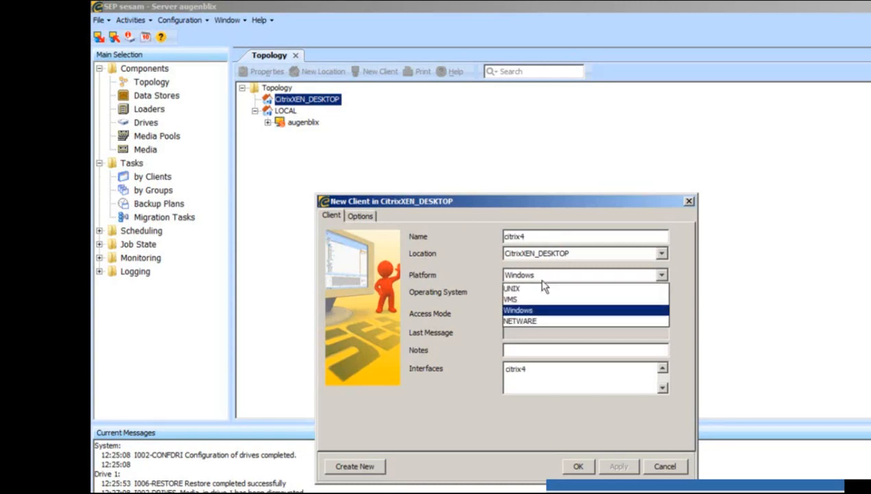
{"action": "left_click", "coordinate": [531, 288]}
{"action": "left_click", "coordinate": [531, 292]}
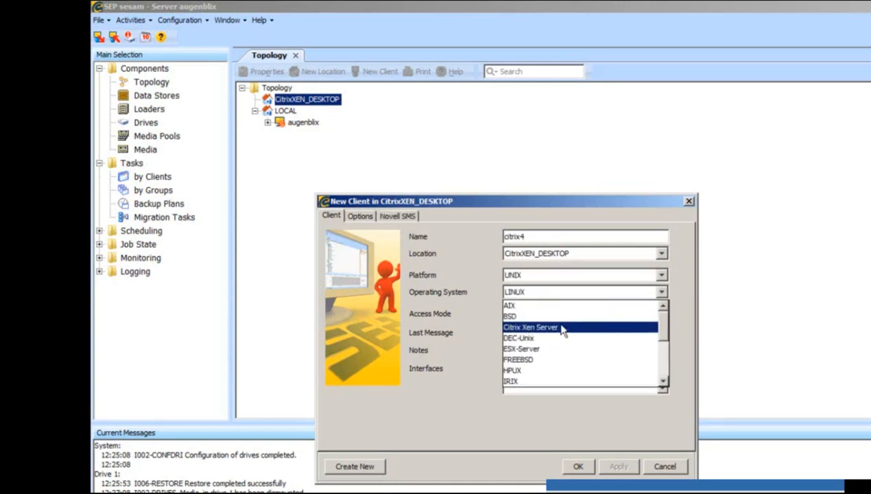
{"action": "left_click", "coordinate": [557, 327]}
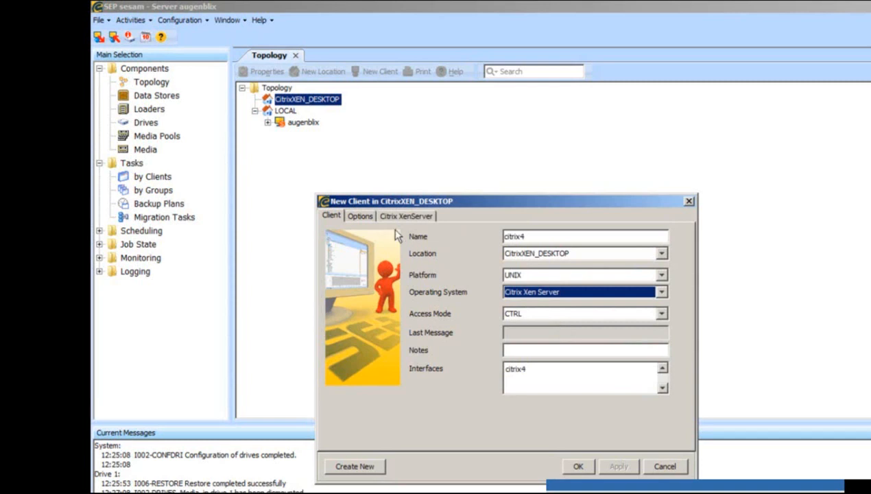
{"action": "left_click", "coordinate": [537, 293]}
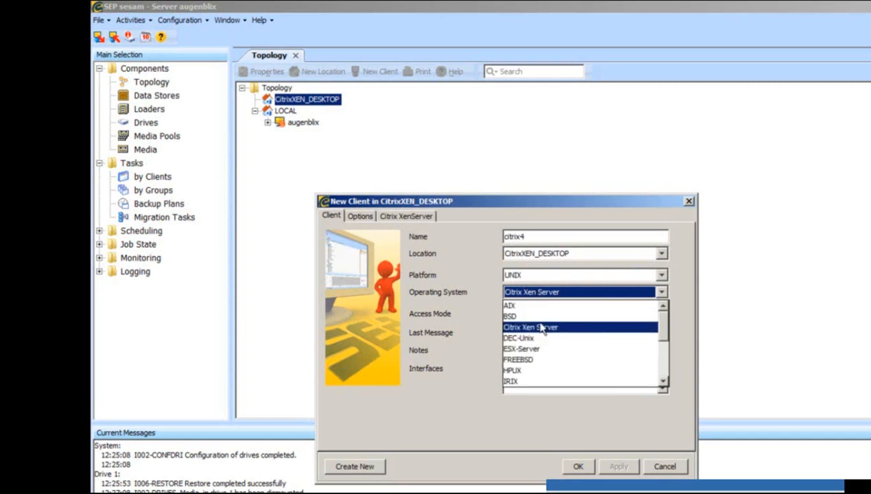
{"action": "left_click", "coordinate": [538, 327]}
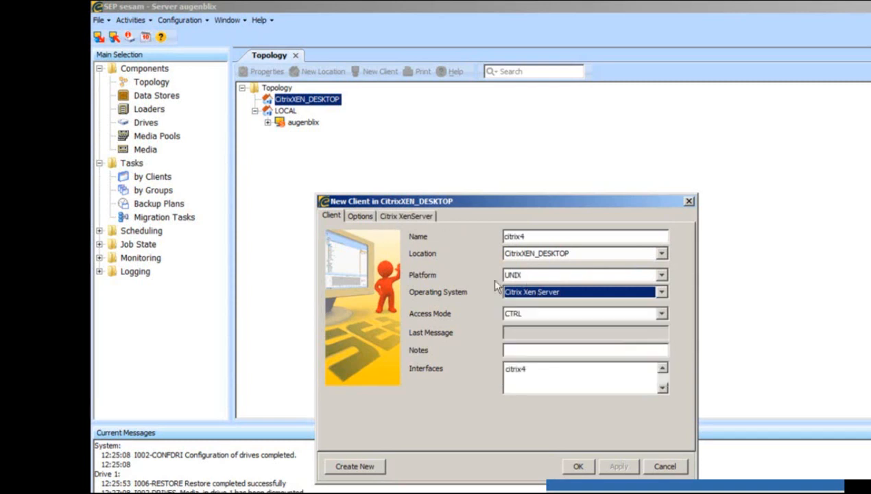
Enter the XenServer account name and its password twice on the Citrix XenServer tab.
{"action": "left_click", "coordinate": [404, 215]}
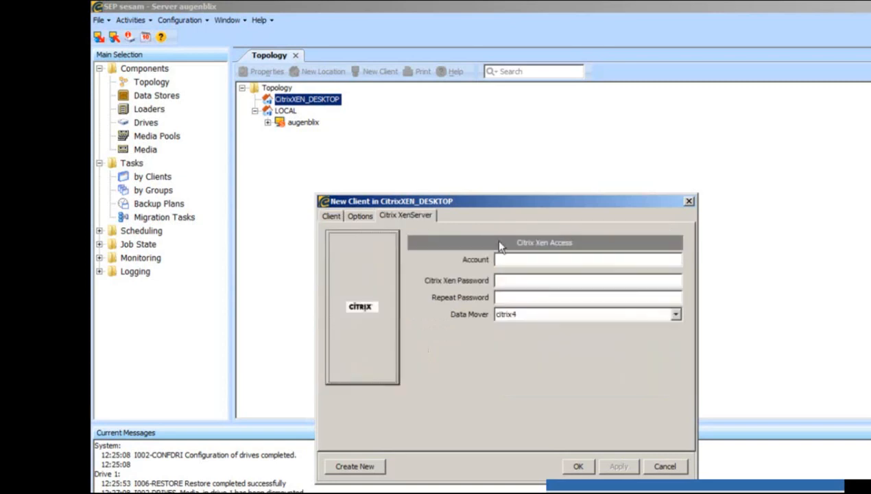
{"action": "left_click", "coordinate": [545, 259]}
{"action": "type", "text": "root"}
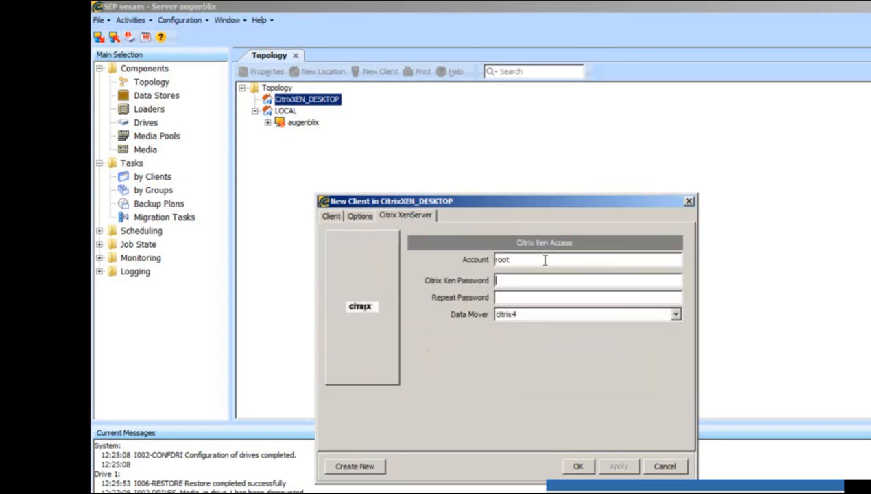
{"action": "type", "text": "********"}
{"action": "key", "text": "Tab"}
{"action": "type", "text": "********"}
Choose augenblix as the data mover and save client citrix4.
{"action": "left_click", "coordinate": [514, 313]}
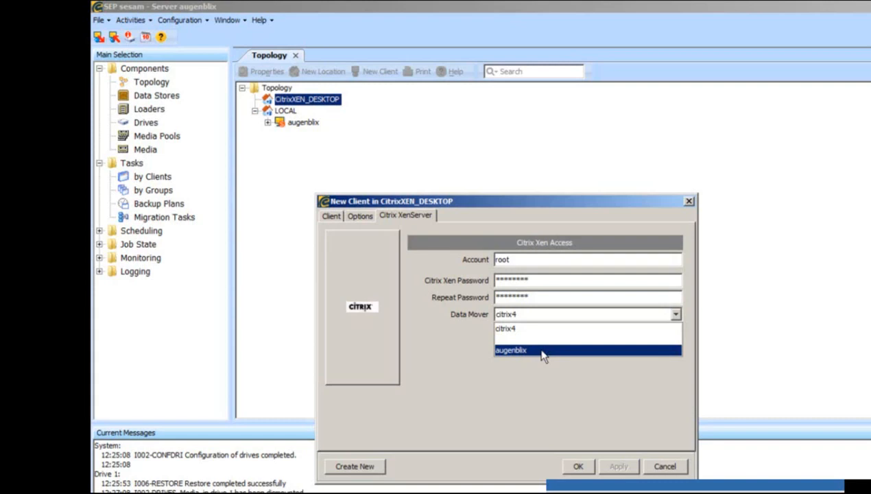
{"action": "left_click", "coordinate": [540, 351]}
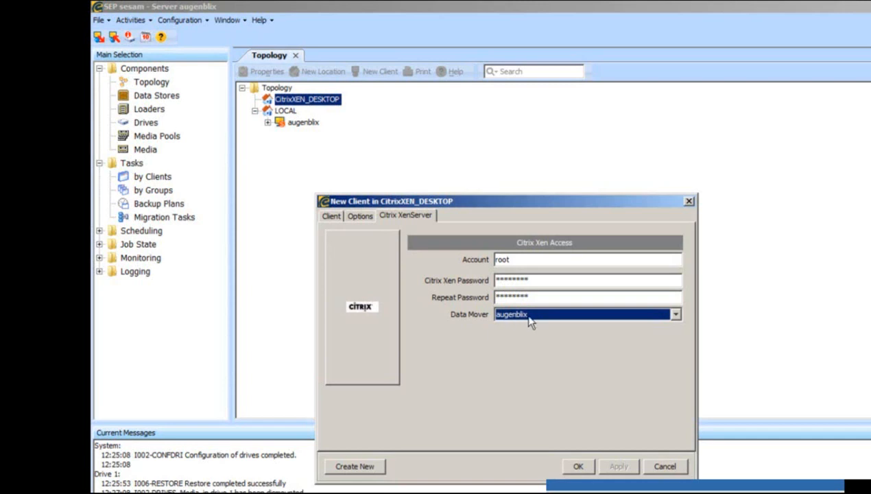
{"action": "left_click", "coordinate": [578, 467]}
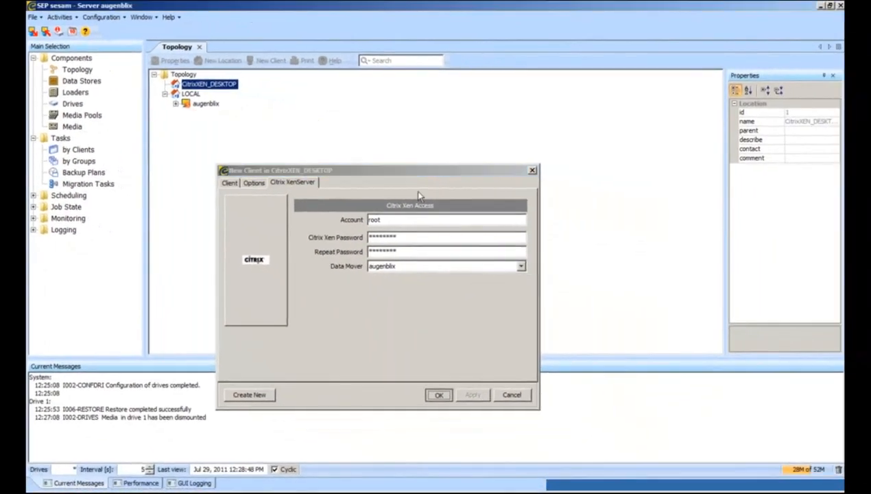
Accept the prompt to create a backup job for citrix4.
{"action": "left_click_drag", "start_coordinate": [412, 220], "coordinate": [364, 181]}
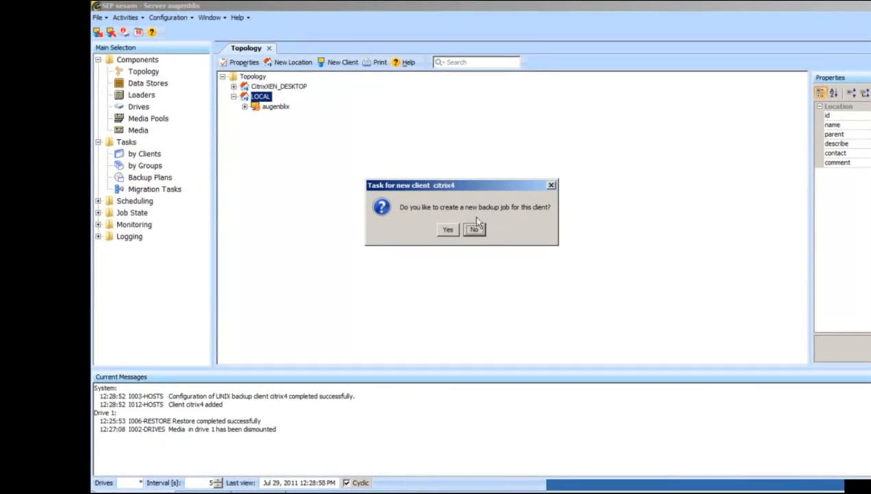
{"action": "left_click", "coordinate": [447, 229]}
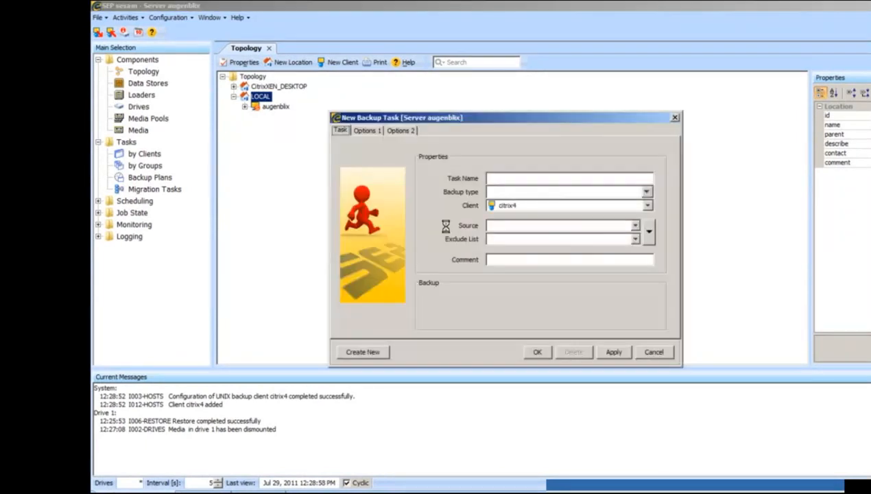
{"action": "mouse_move", "coordinate": [539, 133]}
{"action": "left_mouse_down"}
{"action": "mouse_move", "coordinate": [498, 133]}
{"action": "mouse_move", "coordinate": [531, 128]}
{"action": "left_mouse_up"}
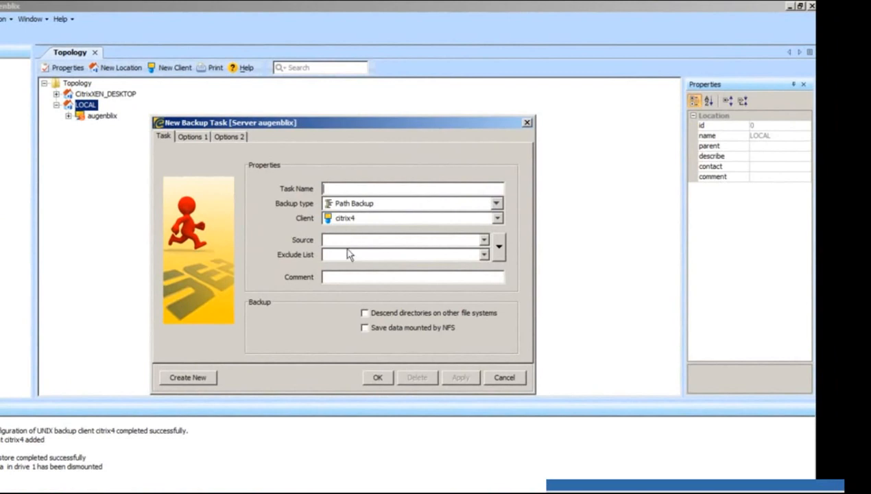
Select the W2008x64_XenDesktopController VM as source and save task citrix4_W2008x64_XenDesktopCont.
{"action": "left_click", "coordinate": [500, 249]}
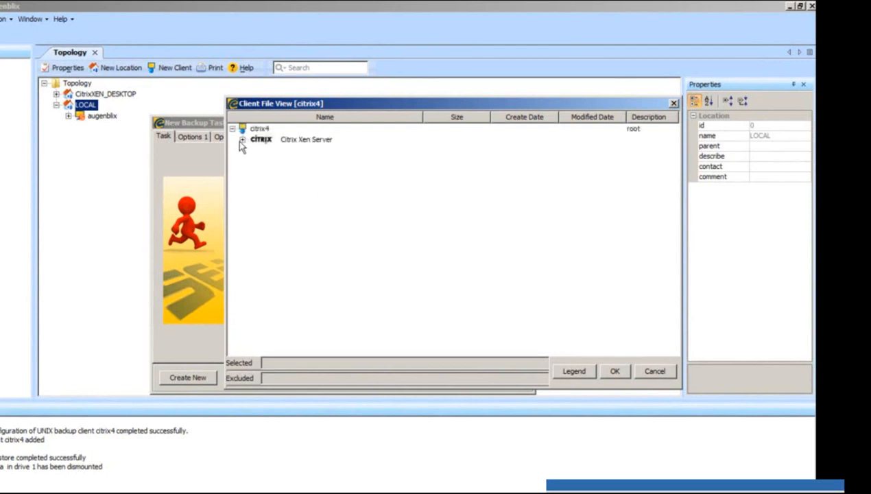
{"action": "left_click", "coordinate": [242, 139]}
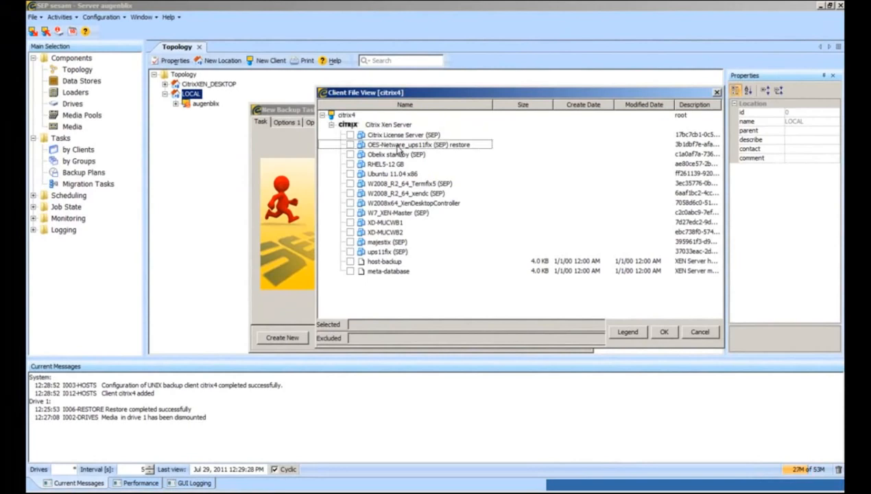
{"action": "left_click", "coordinate": [350, 203]}
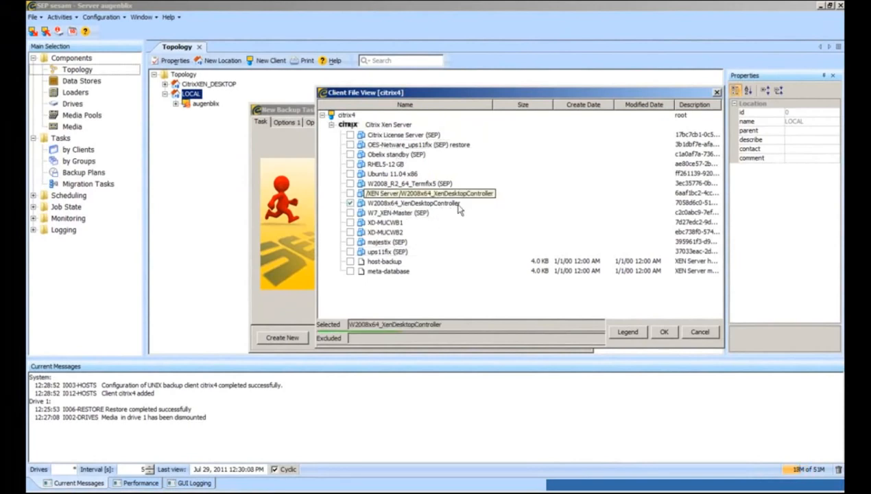
{"action": "left_click", "coordinate": [663, 332]}
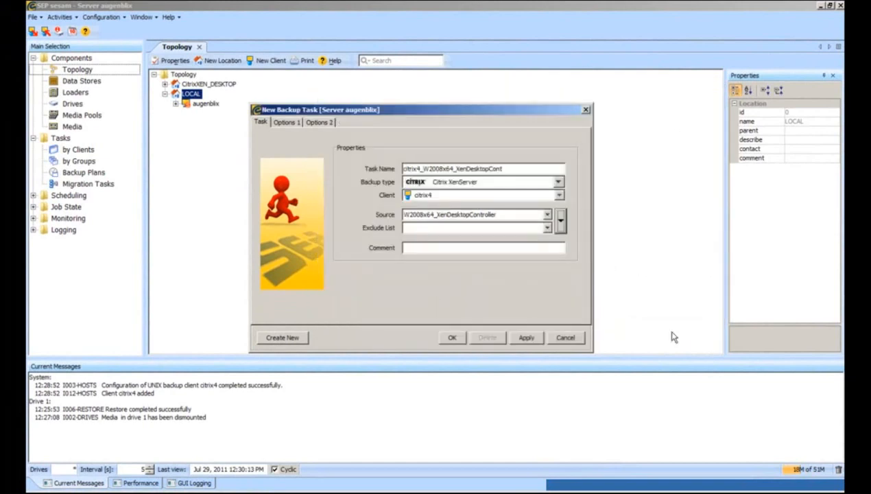
{"action": "left_click", "coordinate": [452, 339]}
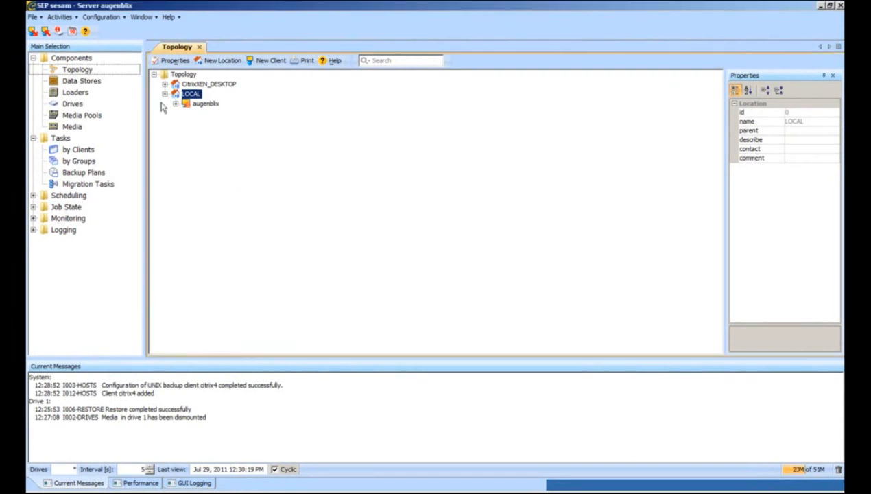
View backup tasks by client and inspect citrix4 and its new task's properties.
{"action": "left_click", "coordinate": [72, 149]}
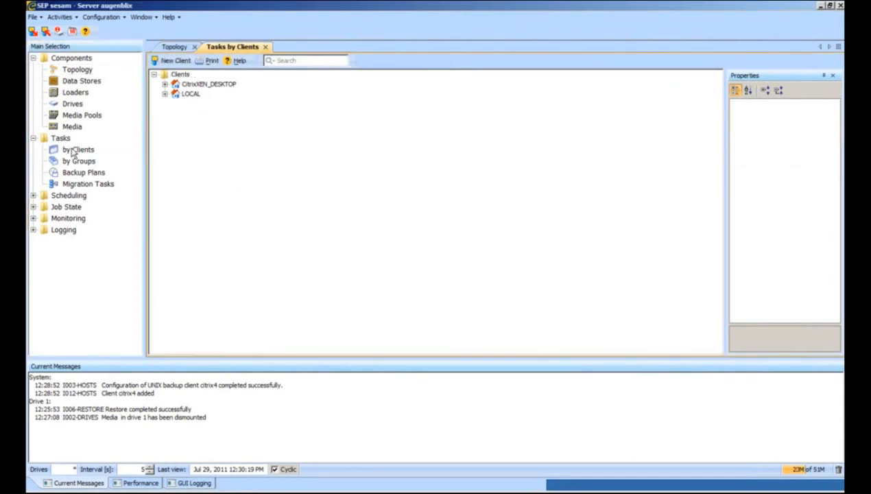
{"action": "left_click", "coordinate": [166, 83]}
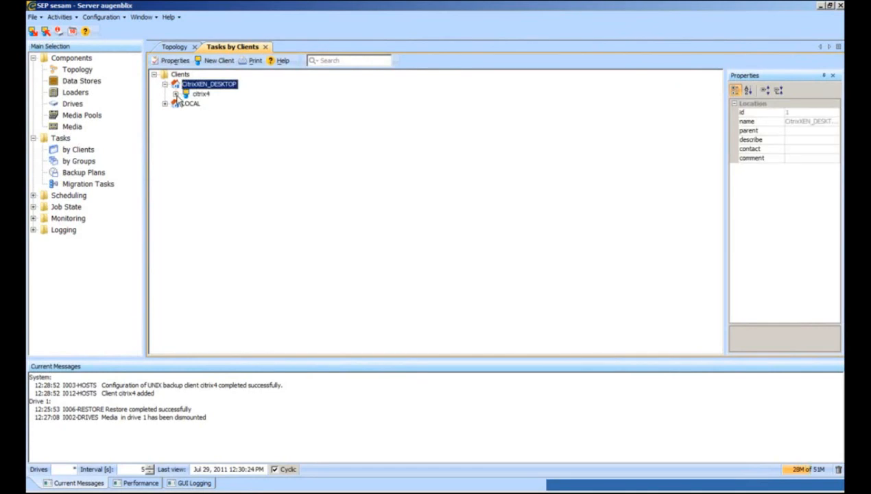
{"action": "left_click", "coordinate": [176, 93]}
{"action": "left_click", "coordinate": [275, 104]}
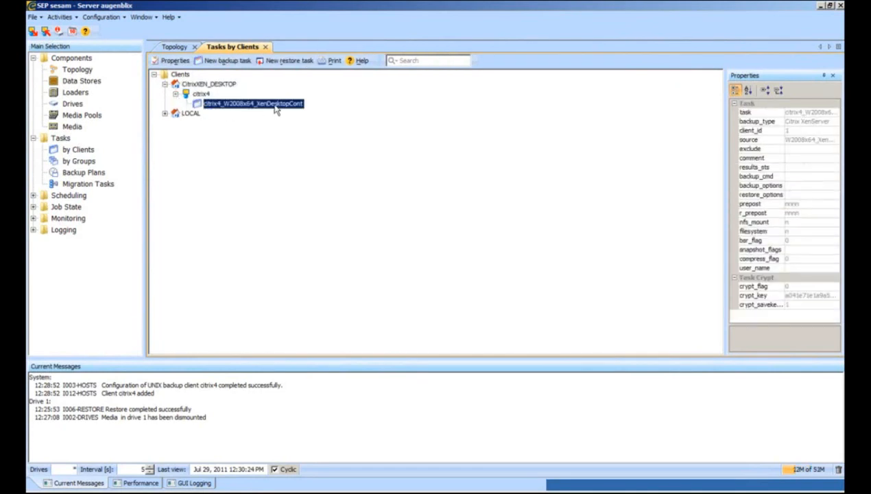
{"action": "left_click", "coordinate": [200, 94]}
Create citrix4 backup task citrix4_W2008_R2_64_xendc_SEP with the W2008_R2_64_xendc (SEP) VM as source.
{"action": "right_click", "coordinate": [201, 96]}
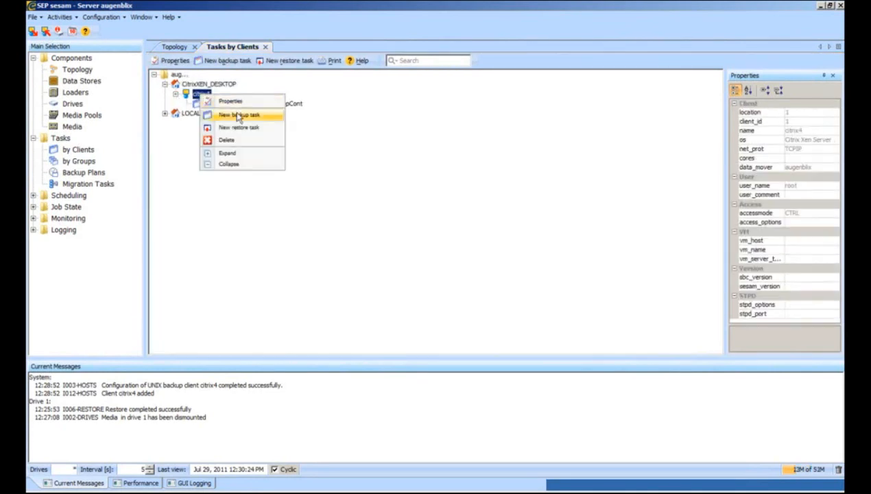
{"action": "left_click", "coordinate": [230, 121]}
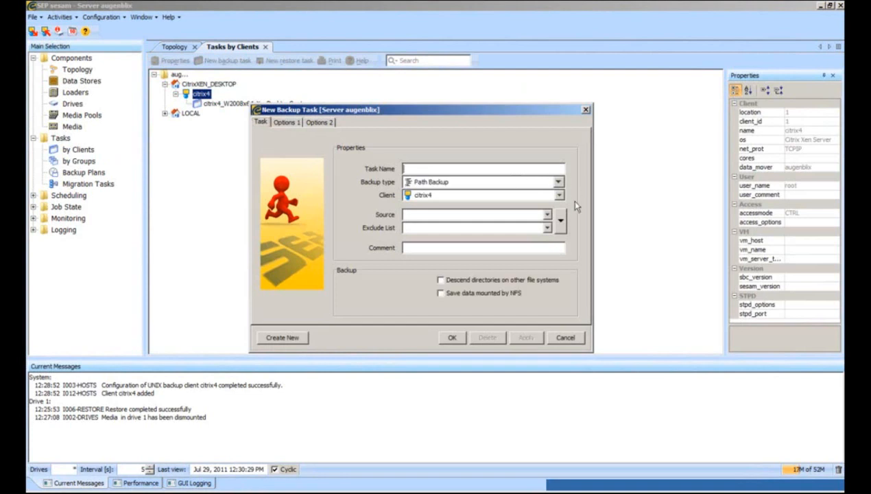
{"action": "left_click", "coordinate": [560, 220]}
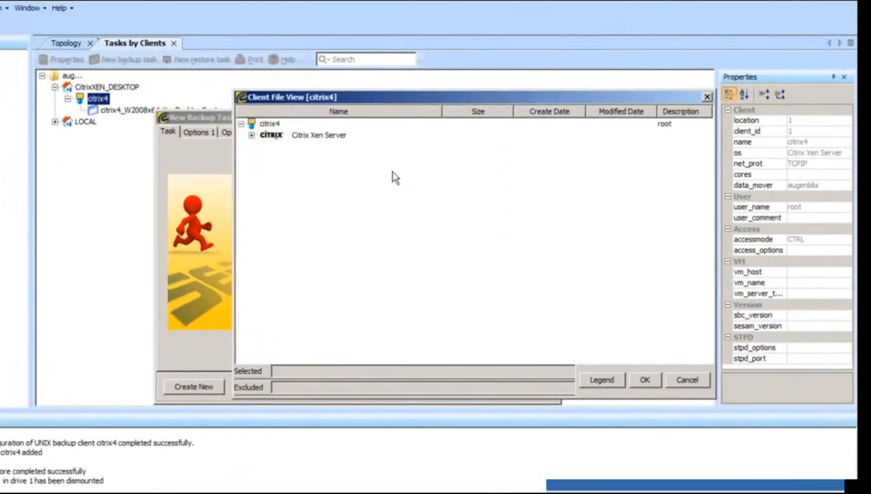
{"action": "left_click", "coordinate": [252, 135]}
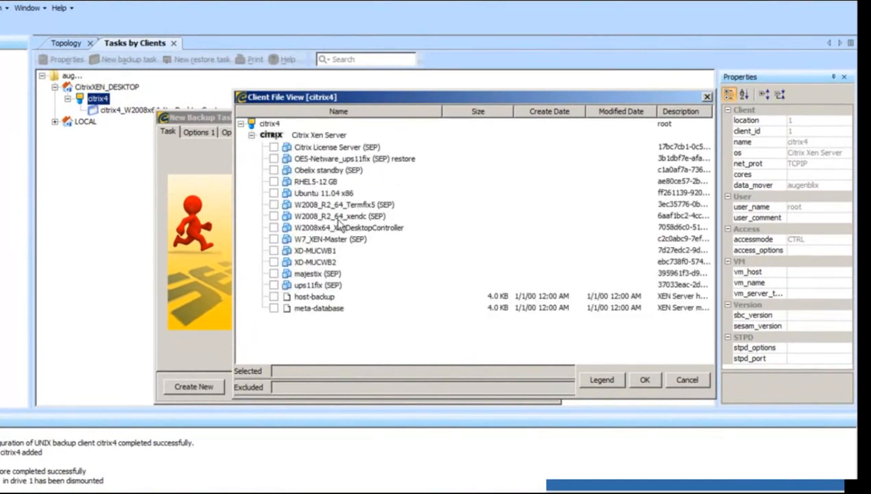
{"action": "left_click", "coordinate": [273, 216]}
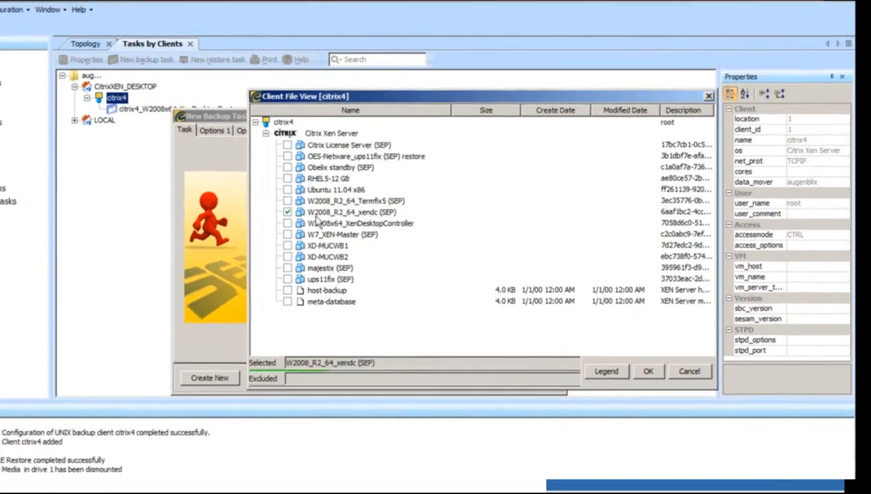
{"action": "left_click", "coordinate": [645, 379]}
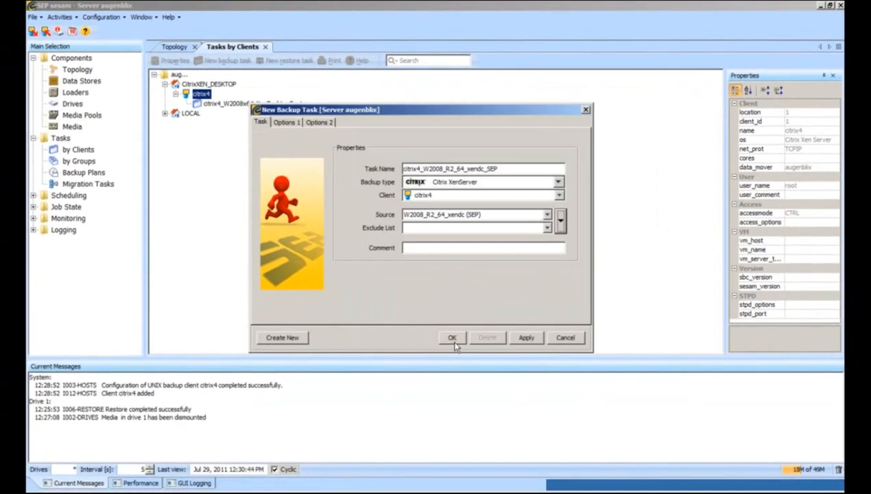
{"action": "left_click", "coordinate": [452, 338]}
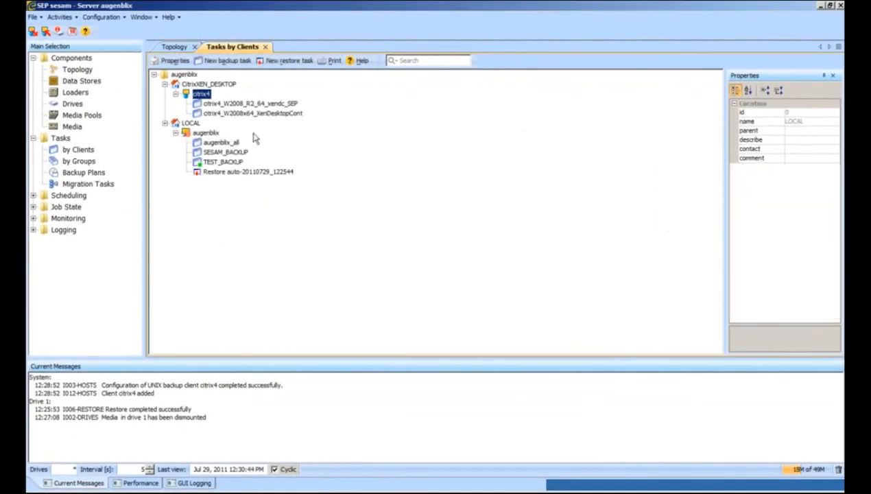
Create citrix4 backup task citrix4_W7_XEN-Master_SEP sourcing the W7_XEN-Master (SEP) VM.
{"action": "right_click", "coordinate": [206, 95]}
{"action": "key", "text": "Return"}
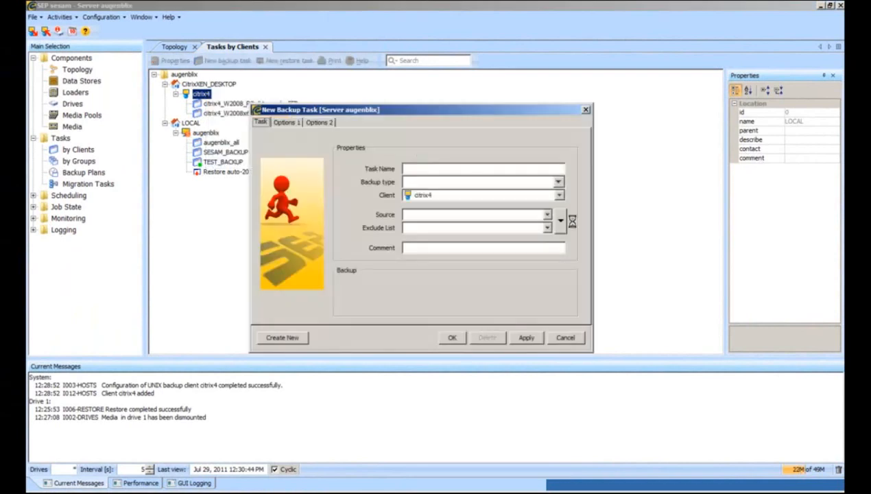
{"action": "left_click", "coordinate": [556, 218]}
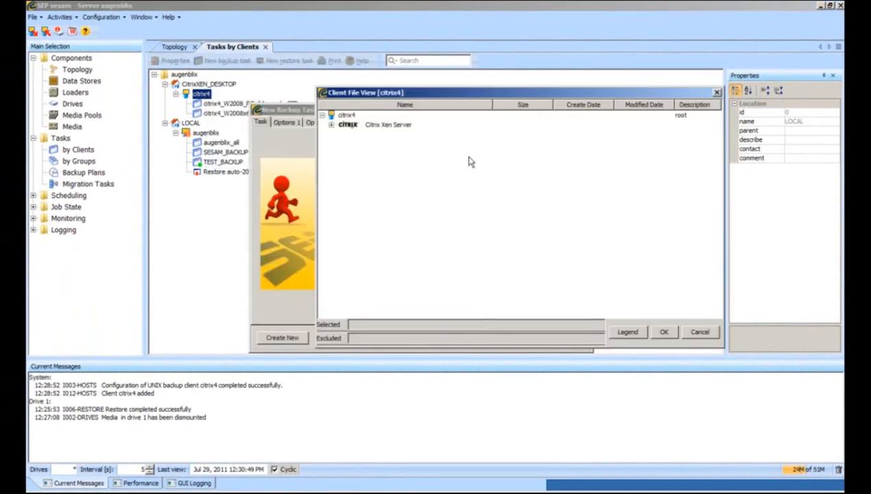
{"action": "left_click", "coordinate": [331, 125]}
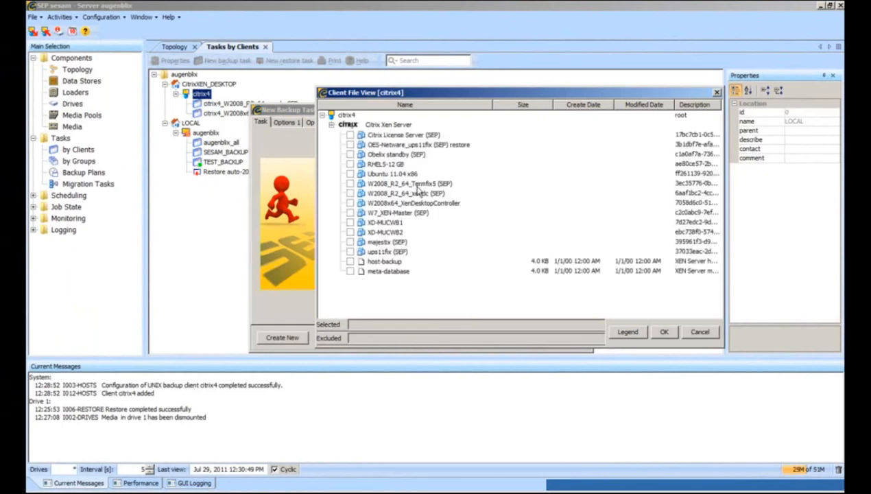
{"action": "left_click", "coordinate": [351, 213]}
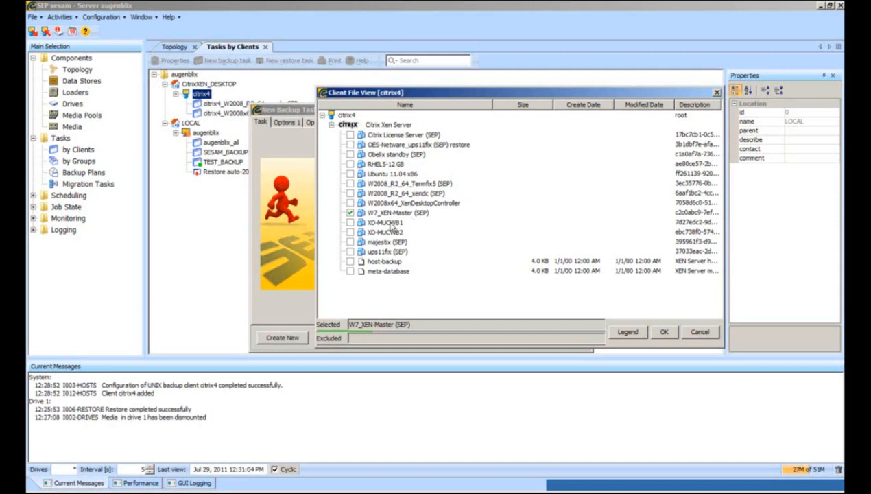
{"action": "left_click", "coordinate": [662, 333]}
{"action": "left_click", "coordinate": [451, 337]}
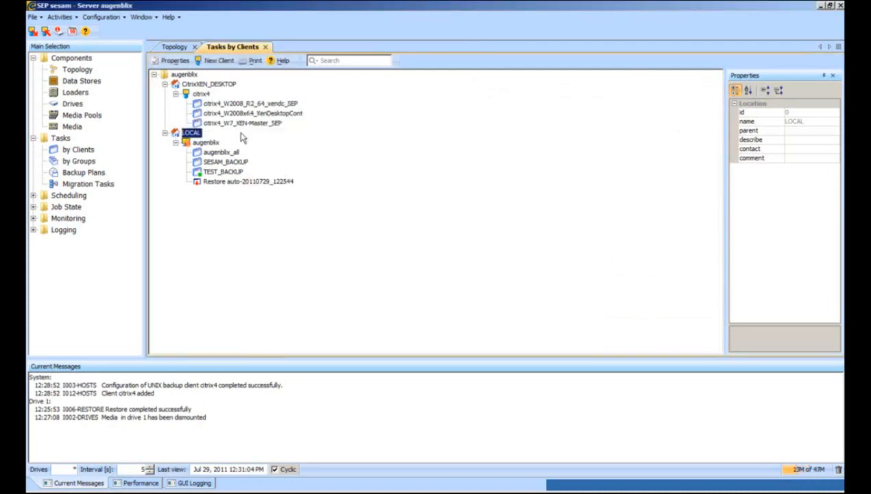
Create citrix4 backup task citrix4_meta-database with the Xen Server meta-database as source.
{"action": "right_click", "coordinate": [203, 96]}
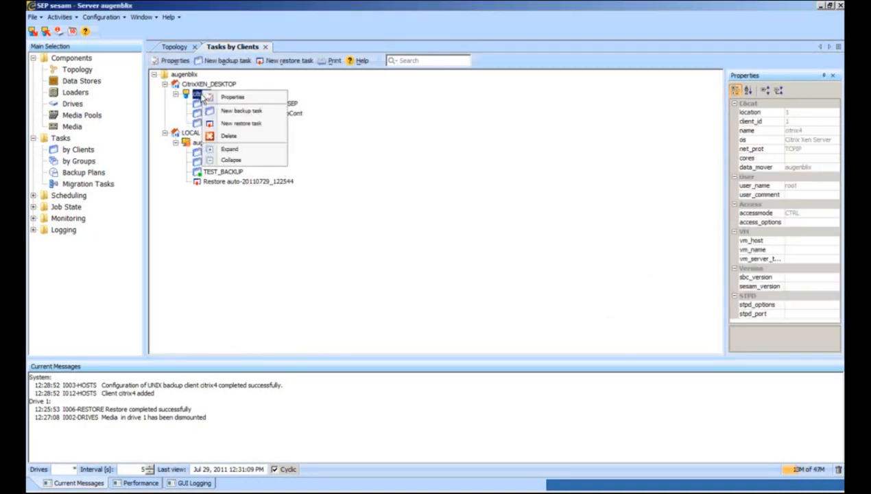
{"action": "left_click", "coordinate": [255, 112]}
{"action": "left_click", "coordinate": [559, 219]}
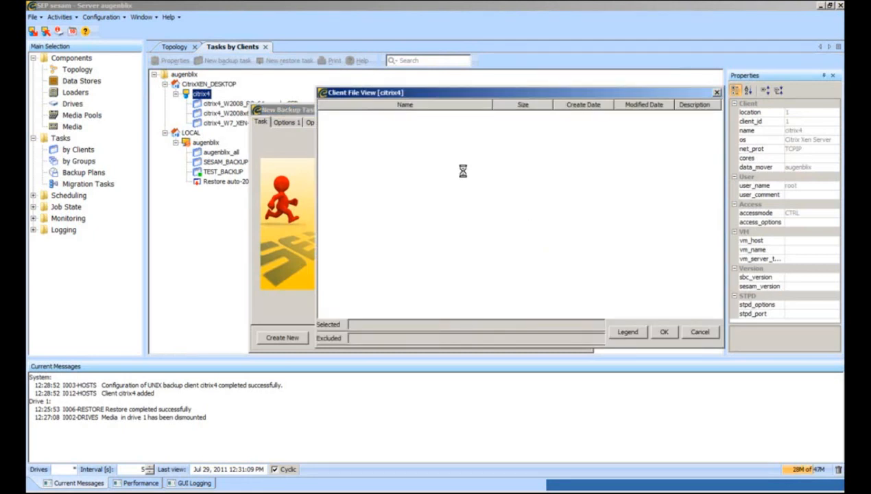
{"action": "left_click", "coordinate": [332, 124]}
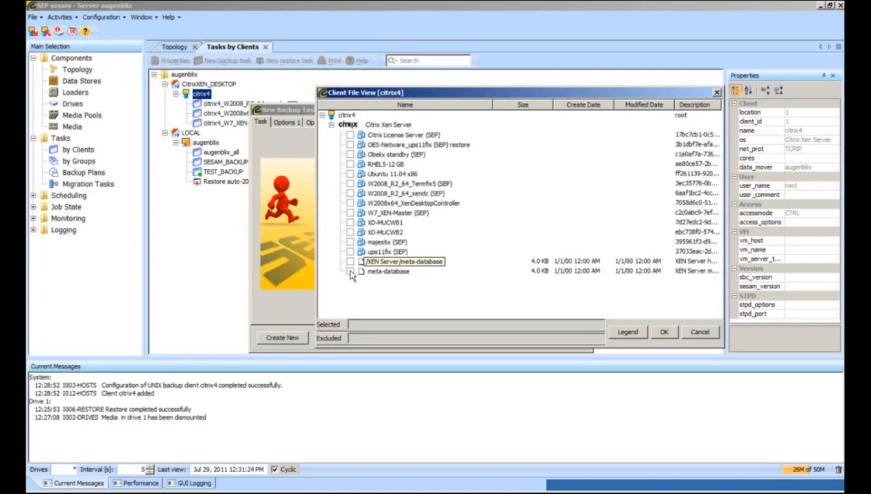
{"action": "left_click", "coordinate": [350, 271]}
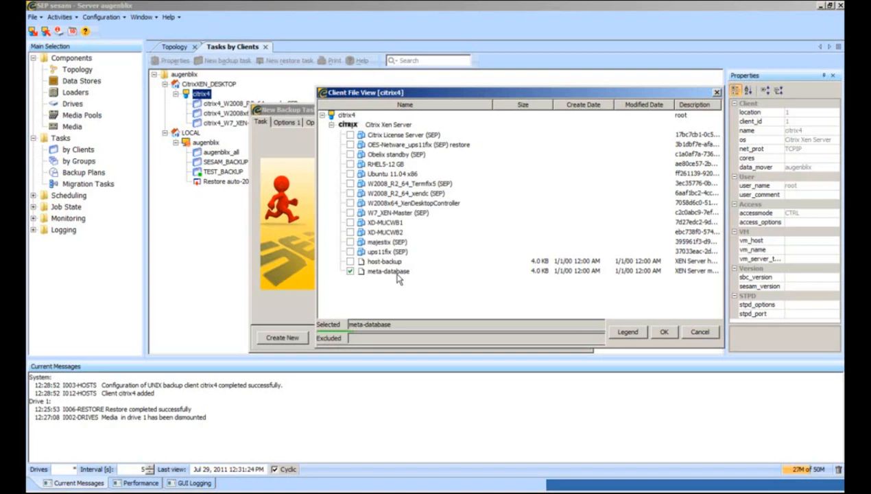
{"action": "left_click", "coordinate": [667, 334]}
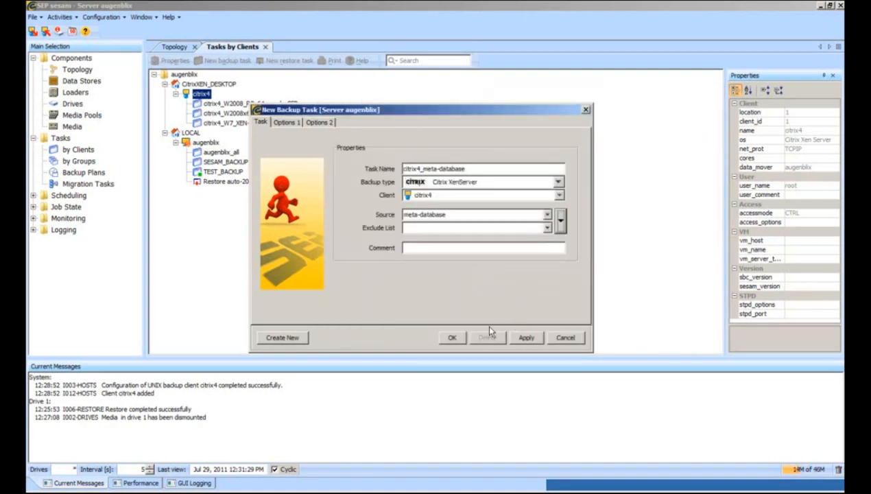
{"action": "left_click", "coordinate": [453, 333]}
{"action": "right_click", "coordinate": [203, 93]}
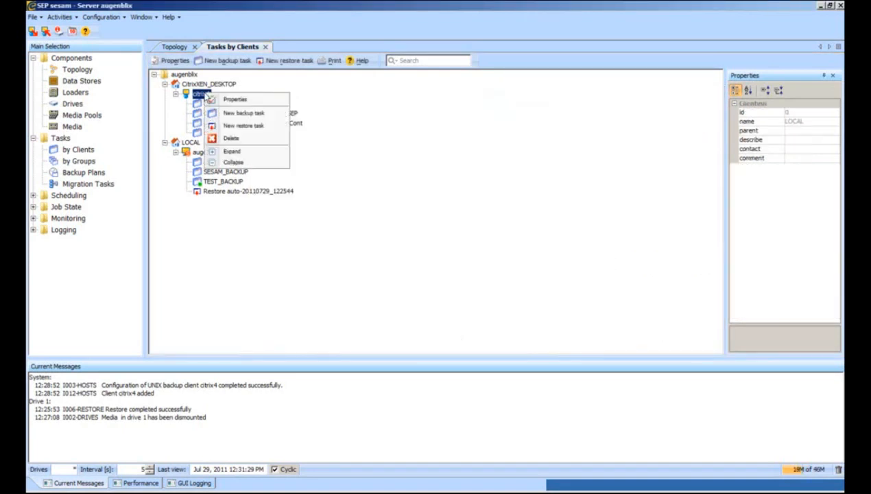
Pick host-backup under Citrix Xen Server as the source of a new citrix4 task.
{"action": "left_click", "coordinate": [258, 114]}
{"action": "left_click", "coordinate": [563, 224]}
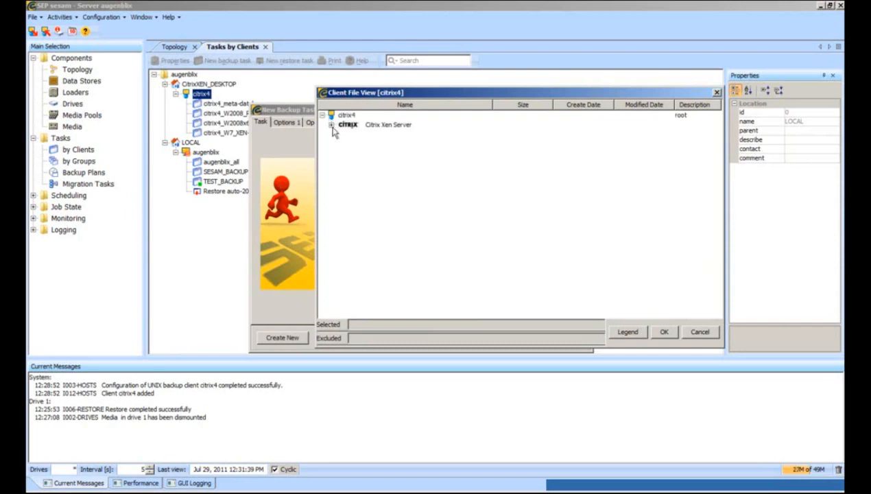
{"action": "left_click", "coordinate": [332, 124]}
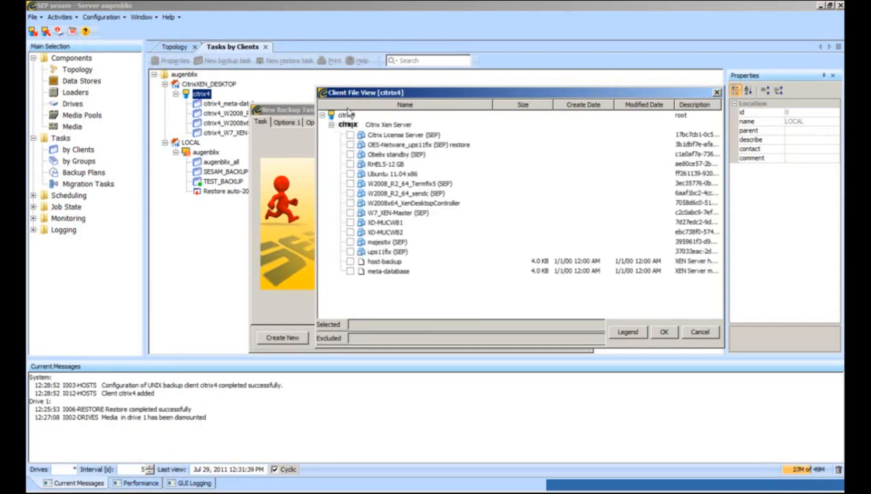
{"action": "left_click", "coordinate": [351, 262]}
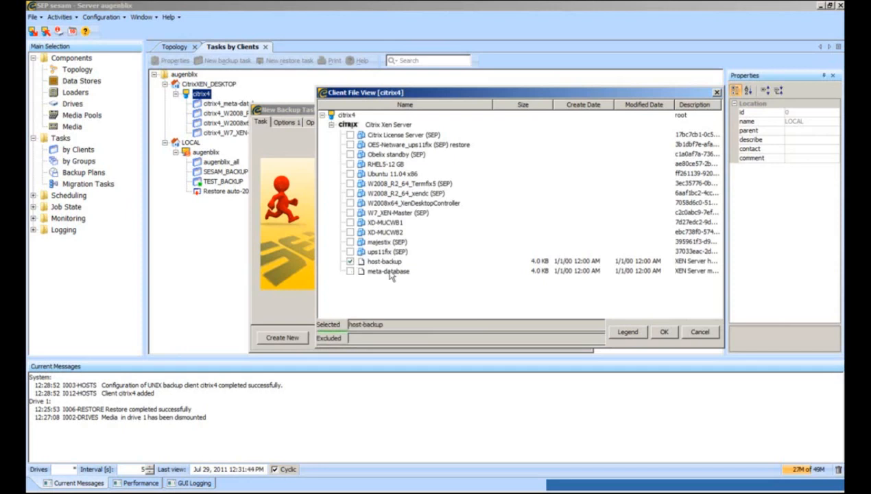
{"action": "left_click", "coordinate": [663, 332]}
Save the host-backup task, then create citrix4_XD-MUCWB1 backing up the XD-MUCWB1 VM.
{"action": "left_click", "coordinate": [451, 335]}
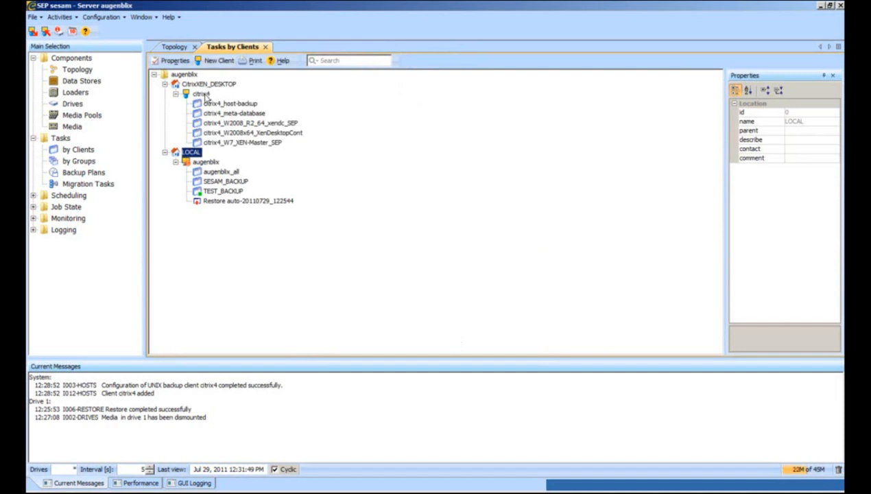
{"action": "right_click", "coordinate": [203, 94]}
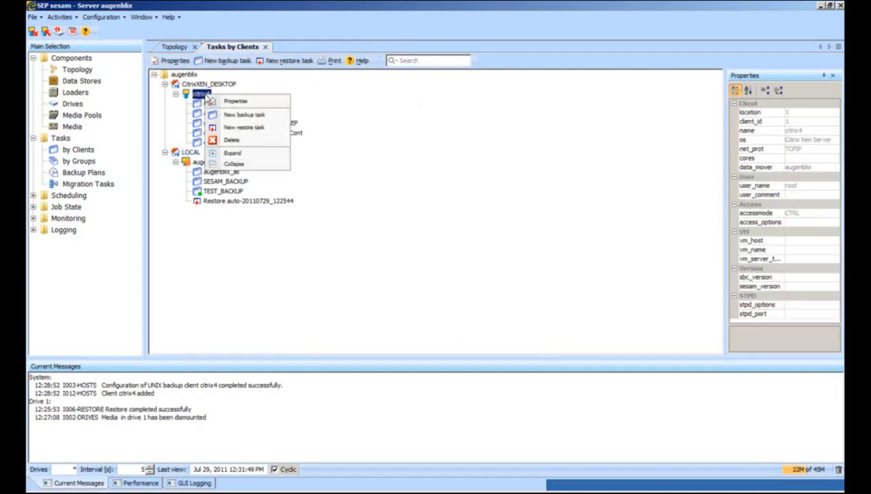
{"action": "left_click", "coordinate": [267, 117]}
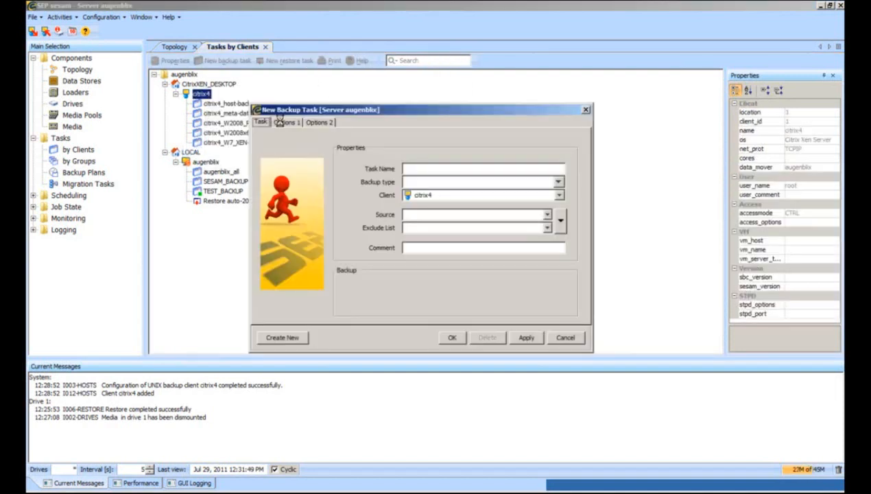
{"action": "left_click", "coordinate": [561, 218]}
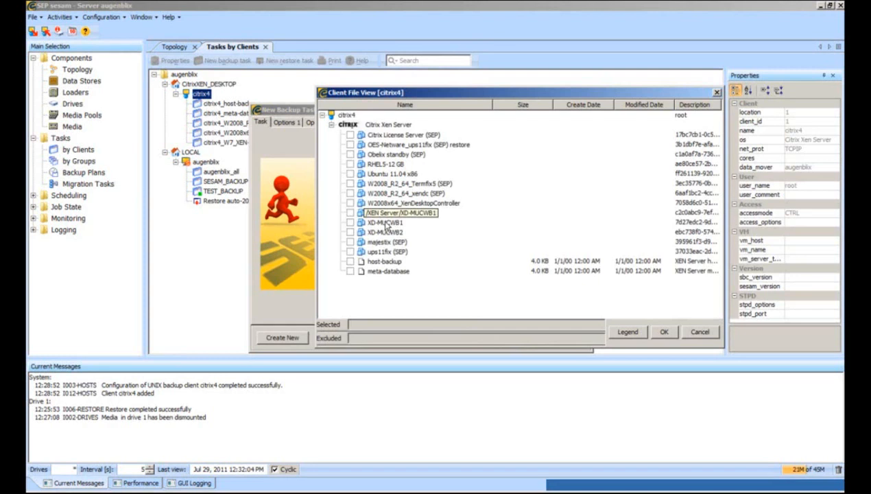
{"action": "left_click", "coordinate": [351, 223]}
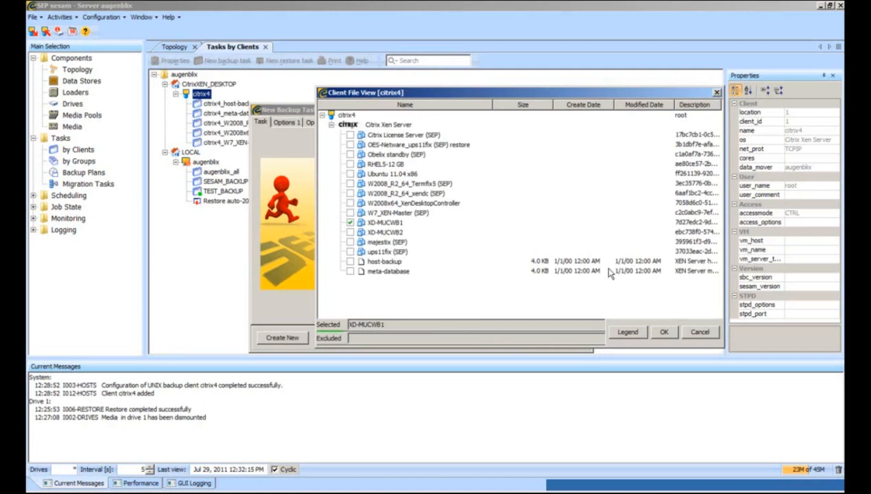
{"action": "left_click", "coordinate": [665, 332]}
{"action": "left_click", "coordinate": [453, 333]}
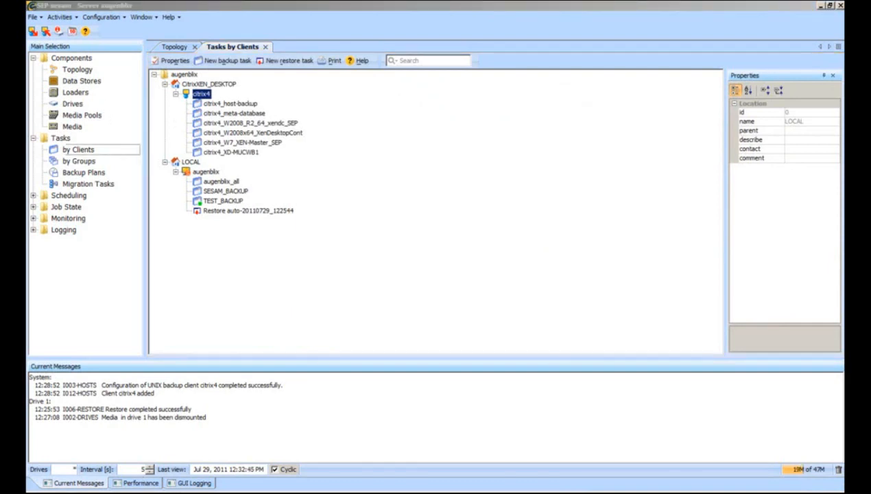
Check backup_storage (G:) free space (846 GB of 931 GB), then go to SEP sesam's Data Stores.
{"action": "key", "text": "super"}
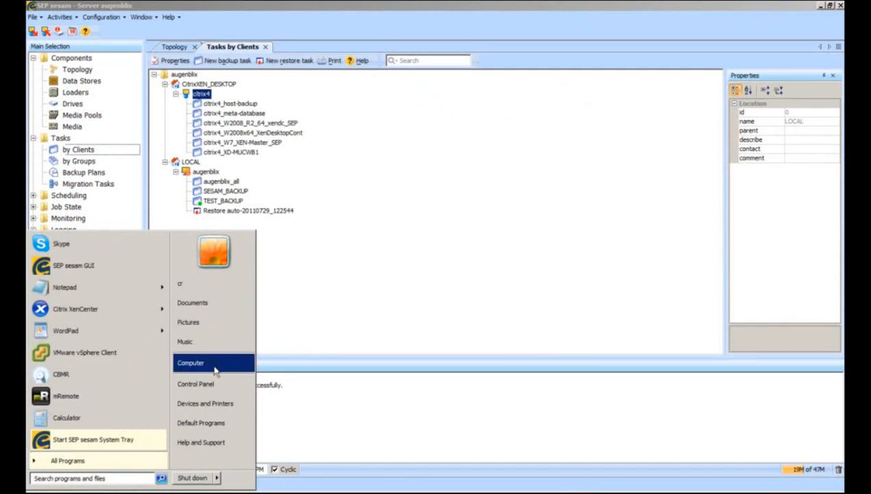
{"action": "left_click", "coordinate": [214, 361]}
{"action": "left_click", "coordinate": [446, 146]}
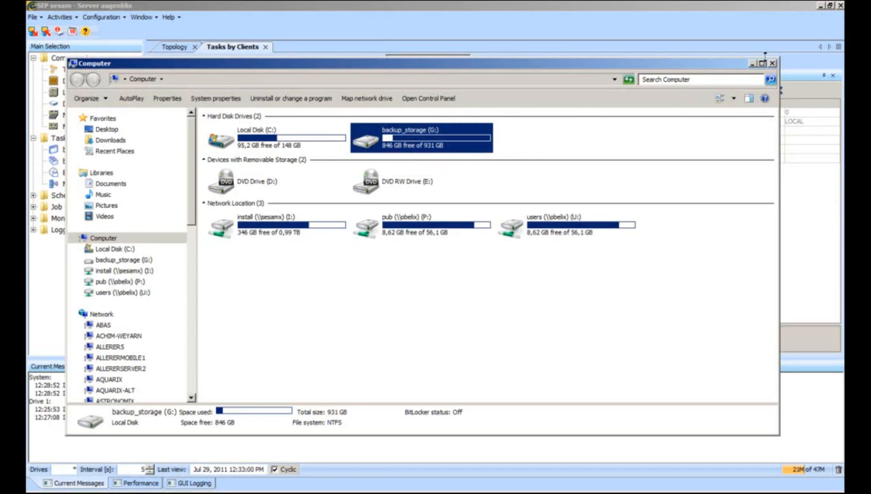
{"action": "left_click", "coordinate": [771, 63]}
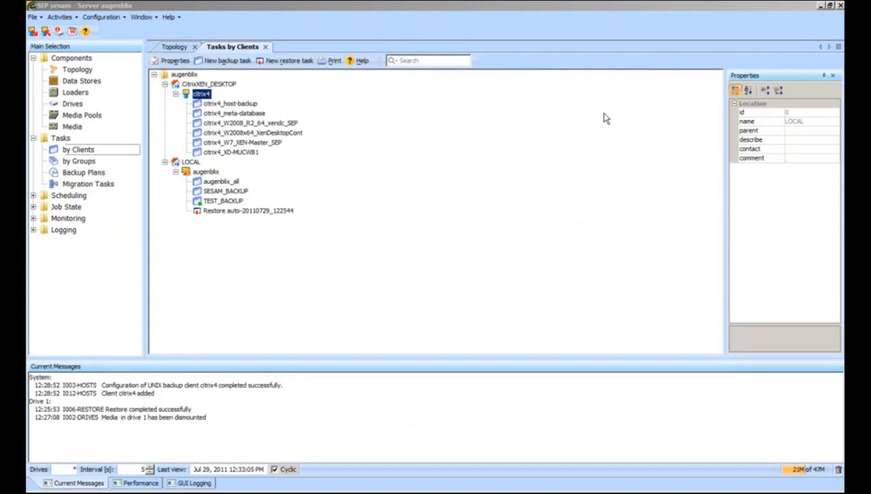
{"action": "left_click", "coordinate": [80, 82]}
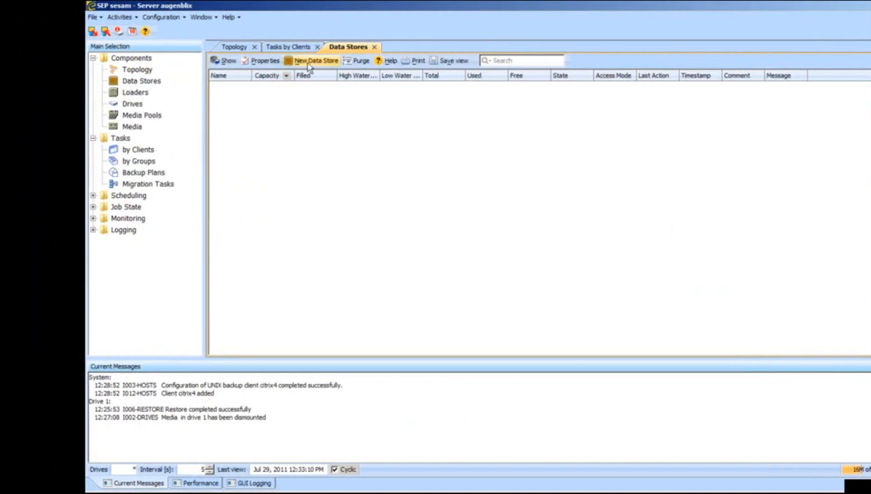
Start a new data store on device server augenblix with its path on drive G:.
{"action": "left_click", "coordinate": [309, 61]}
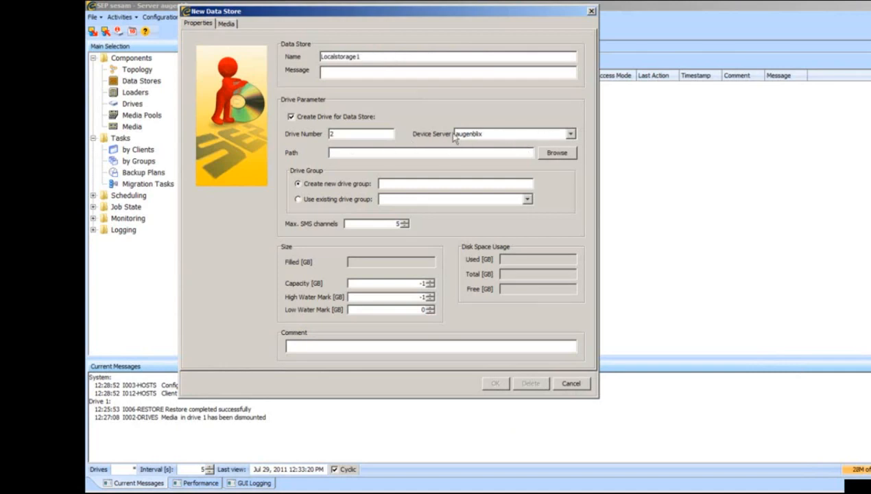
{"action": "left_click", "coordinate": [489, 136]}
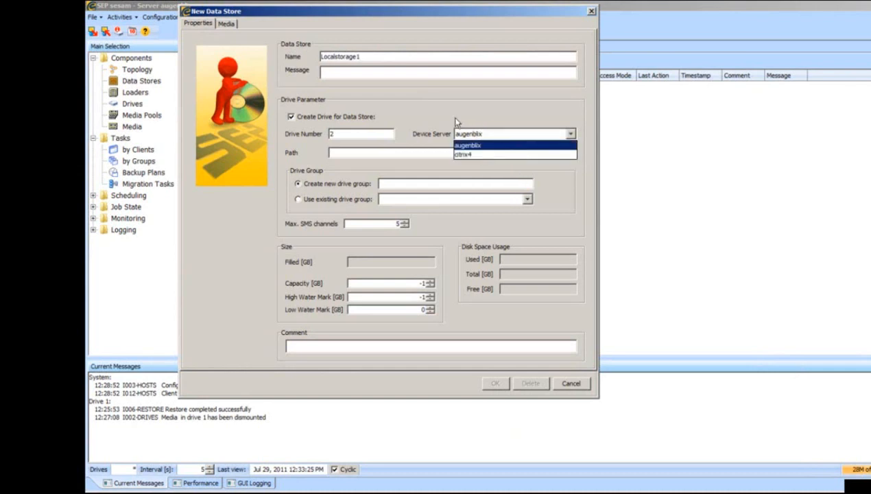
{"action": "left_click", "coordinate": [471, 132]}
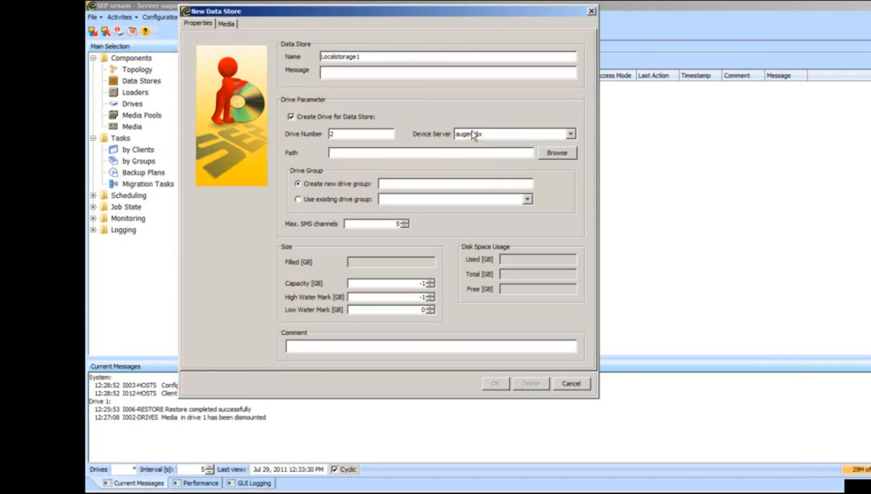
{"action": "left_click", "coordinate": [470, 135]}
{"action": "left_click", "coordinate": [468, 145]}
{"action": "left_click", "coordinate": [557, 154]}
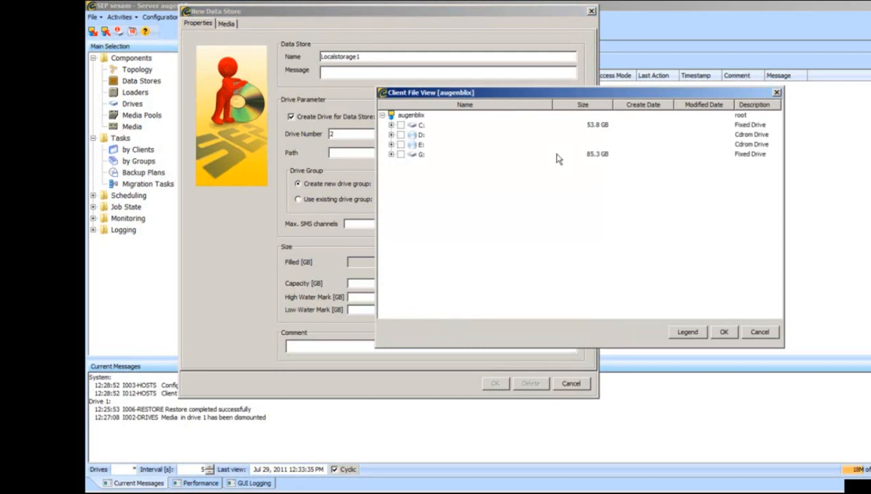
{"action": "left_click", "coordinate": [401, 155]}
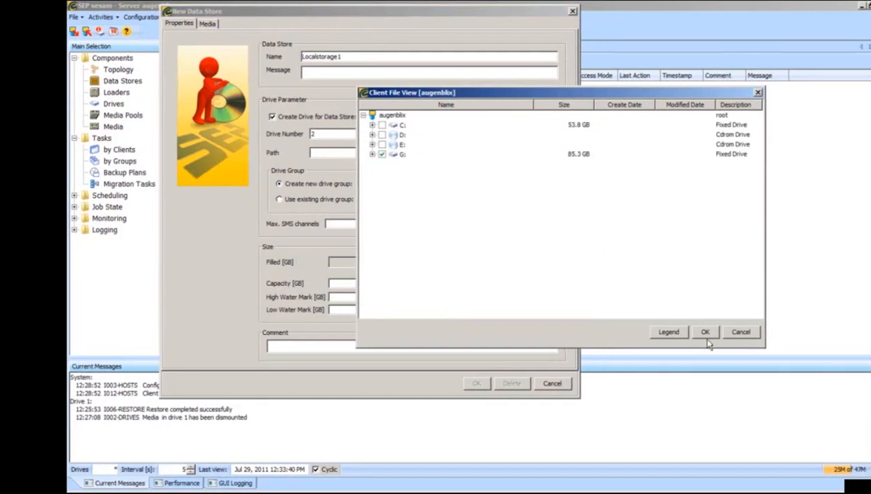
{"action": "left_click", "coordinate": [705, 332]}
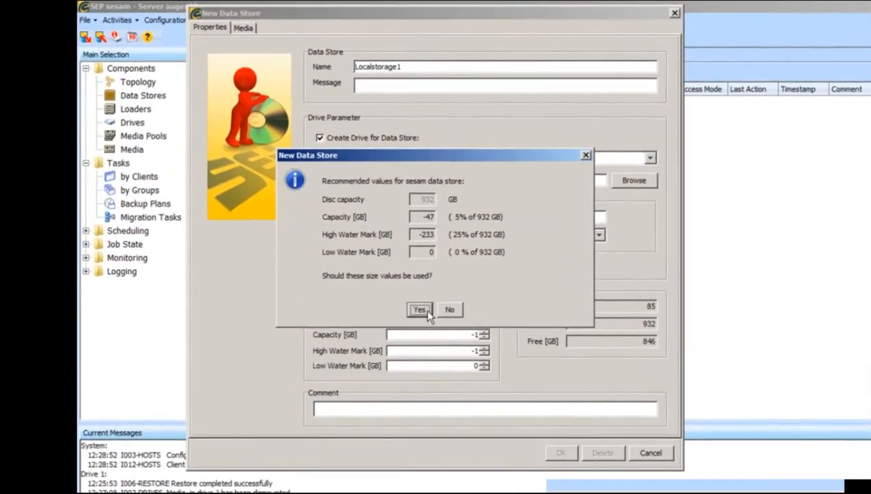
Accept the recommended sizes, add drive group Localgroup, and save data store Localstorage1.
{"action": "left_click", "coordinate": [418, 309]}
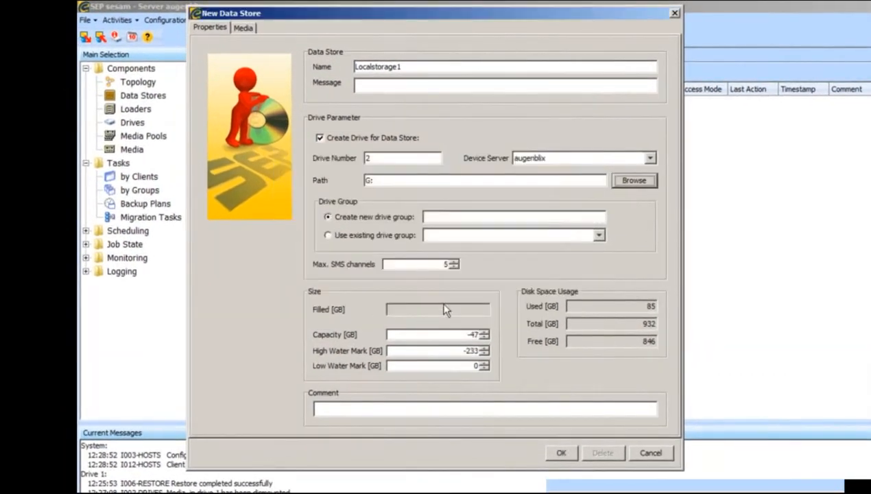
{"action": "left_click", "coordinate": [459, 216]}
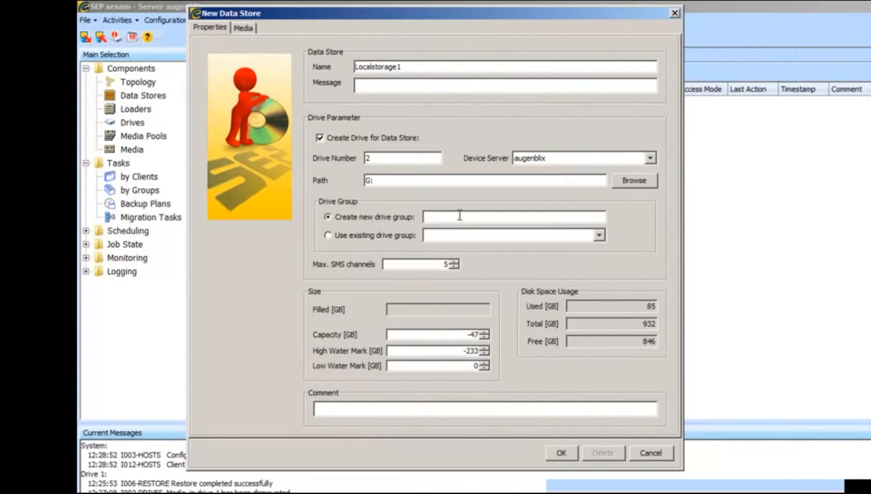
{"action": "type", "text": "Localgroup"}
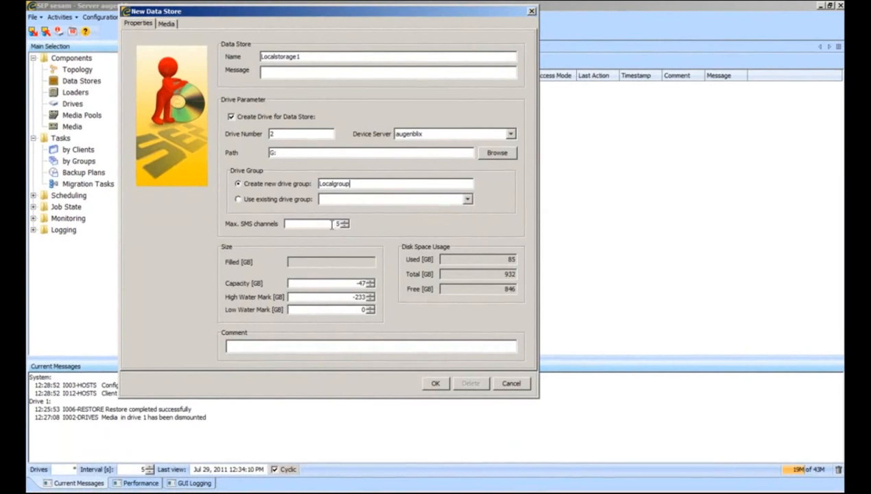
{"action": "left_click", "coordinate": [332, 223]}
{"action": "left_click", "coordinate": [434, 383]}
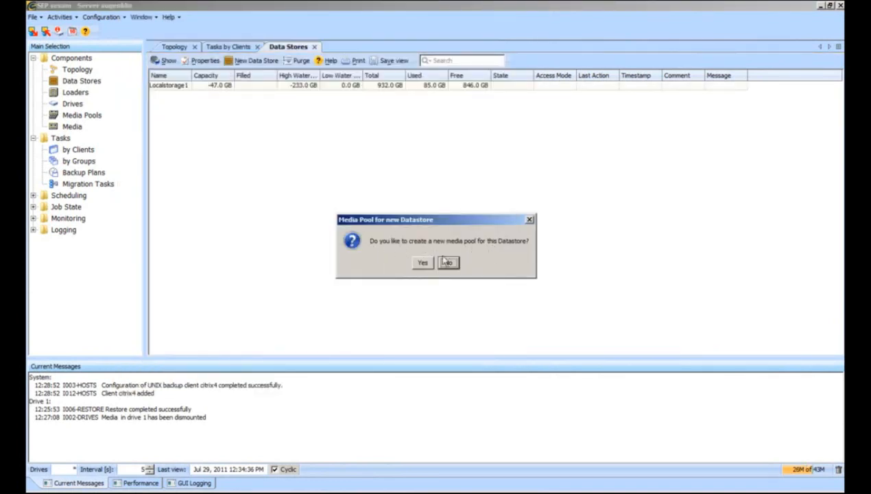
Create the Dailybackup media pool for the Localgroup drive group, adjusting its Locked days value.
{"action": "left_click", "coordinate": [422, 262]}
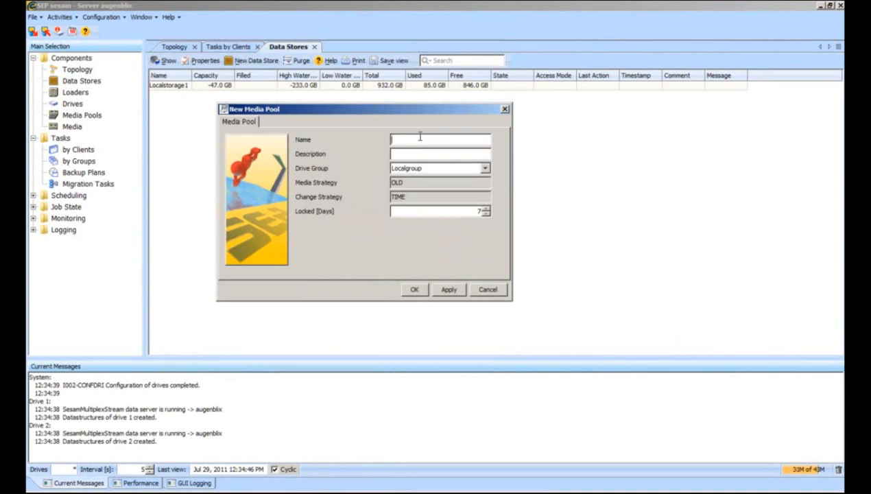
{"action": "type", "text": "Dai"}
{"action": "key", "text": "BackSpace"}
{"action": "type", "text": "aiuly"}
{"action": "key", "text": "BackSpace"}
{"action": "key", "text": "BackSpace"}
{"action": "key", "text": "BackSpace"}
{"action": "type", "text": "lybackup"}
{"action": "key", "text": "BackSpace"}
{"action": "type", "text": "p"}
{"action": "left_click_drag", "start_coordinate": [468, 212], "coordinate": [489, 197]}
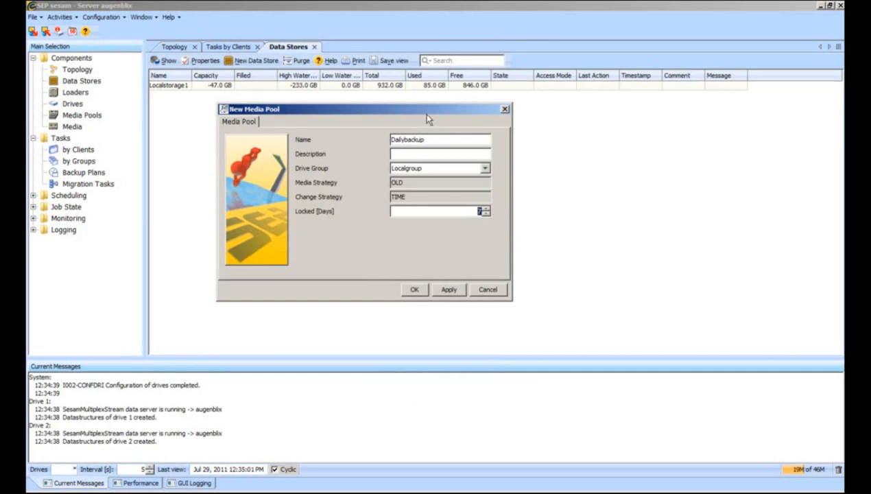
{"action": "left_click_drag", "start_coordinate": [423, 113], "coordinate": [514, 125]}
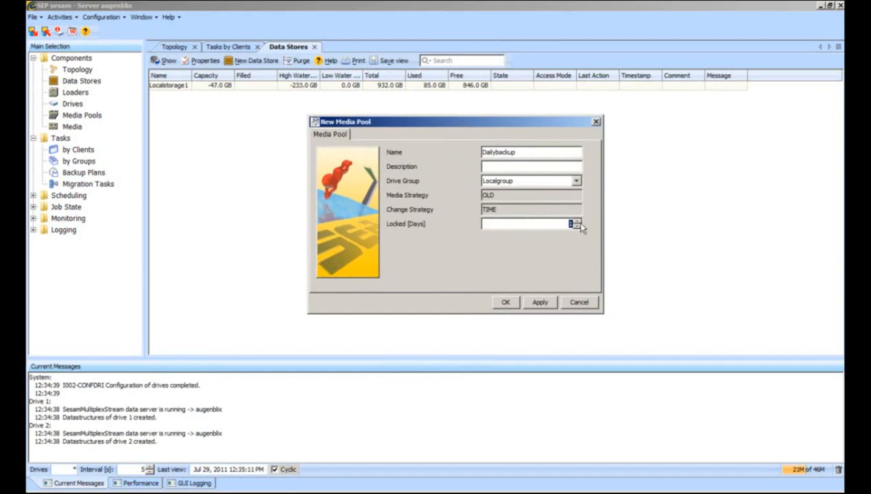
{"action": "left_click", "coordinate": [505, 302]}
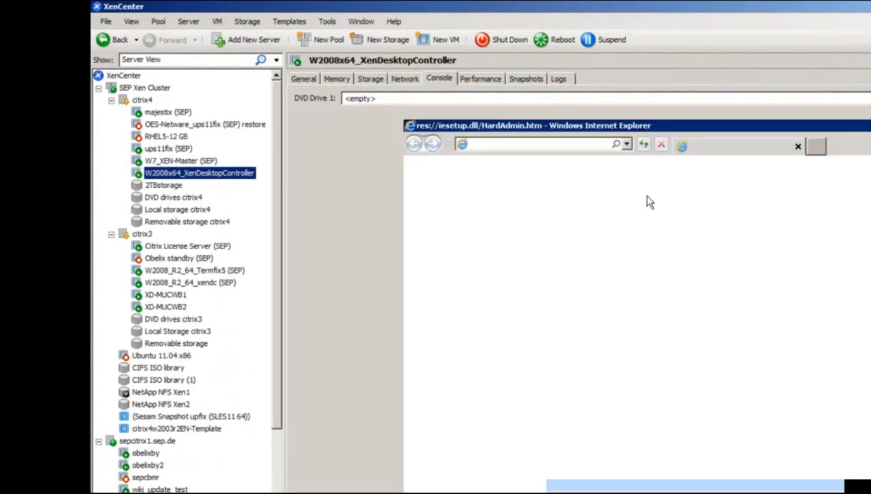
{"action": "left_click", "coordinate": [592, 146]}
{"action": "type", "text": "www.sepusa.com/node/154"}
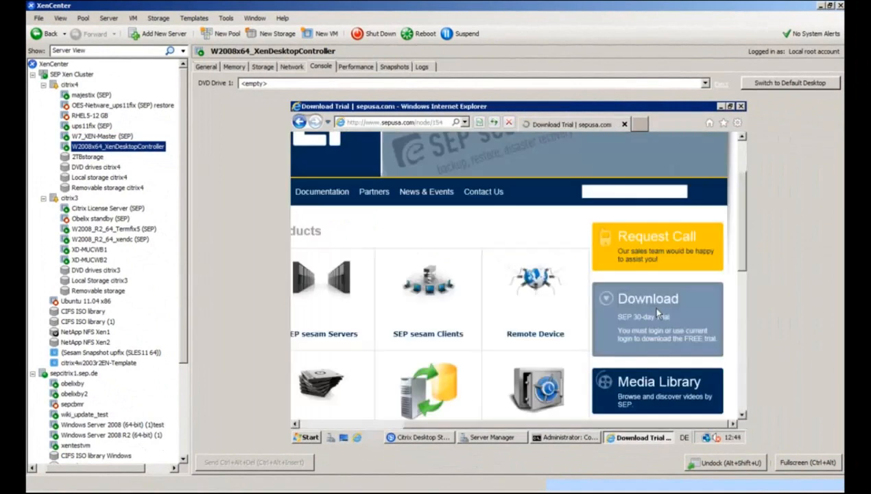
{"action": "left_click", "coordinate": [601, 280]}
{"action": "left_click", "coordinate": [602, 281]}
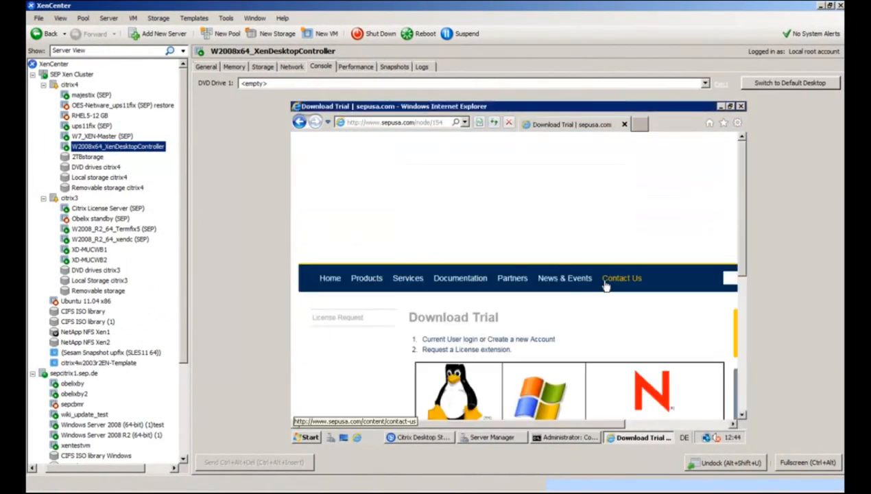
{"action": "scroll", "coordinate": [532, 308], "scroll_direction": "down", "scroll_amount": 3}
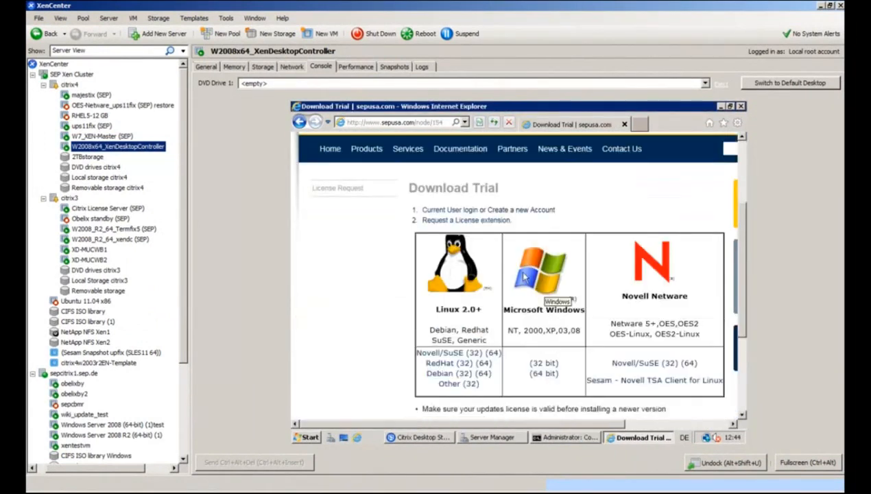
{"action": "left_click", "coordinate": [543, 372]}
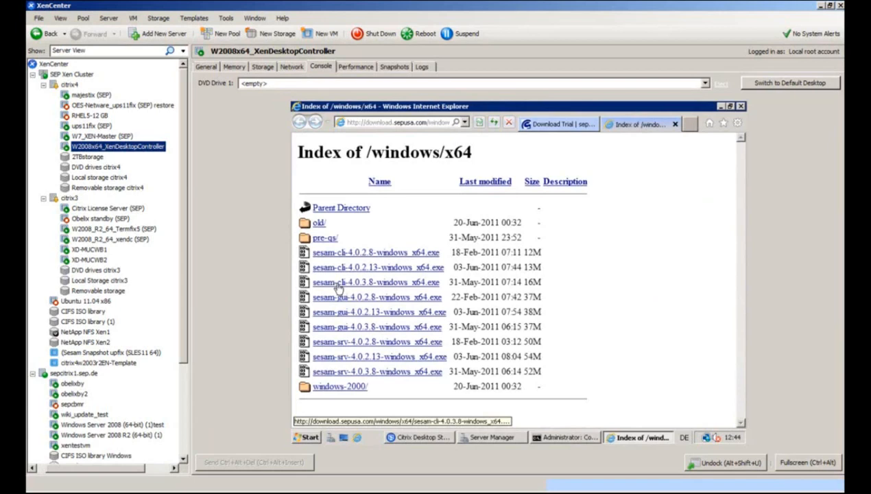
{"action": "left_click", "coordinate": [381, 285]}
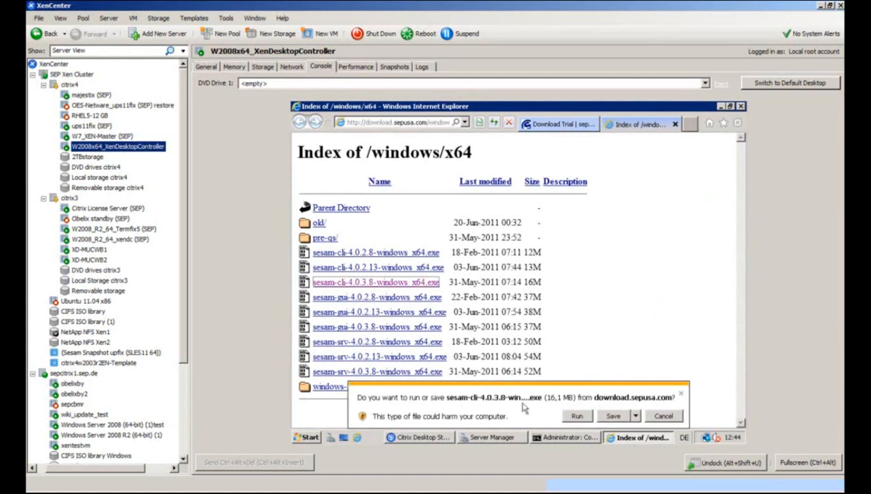
{"action": "left_click", "coordinate": [612, 415]}
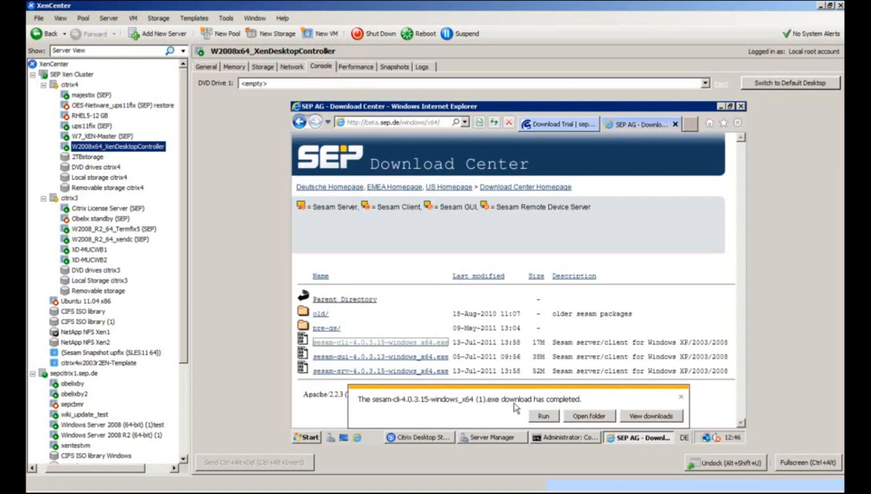
Run the downloaded sesam-cli package, extract it overwriting files, and start the English installer accepting the licence.
{"action": "left_click", "coordinate": [541, 415]}
{"action": "left_click", "coordinate": [573, 364]}
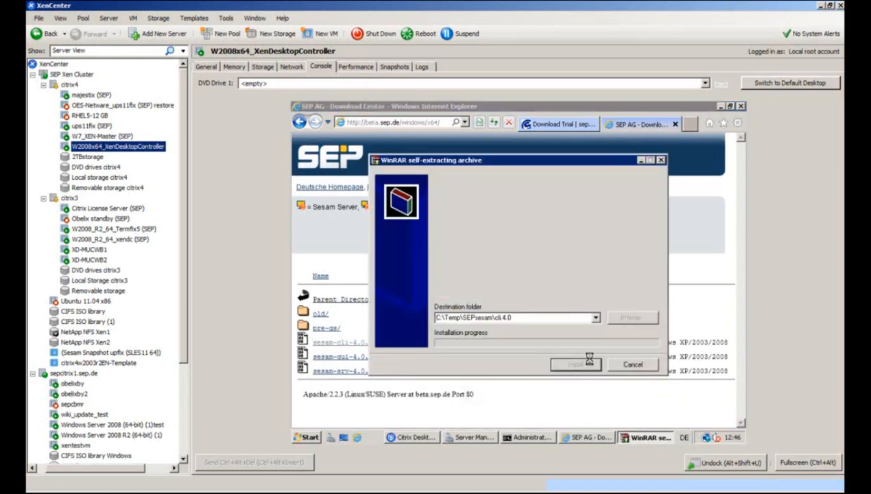
{"action": "left_click", "coordinate": [493, 333]}
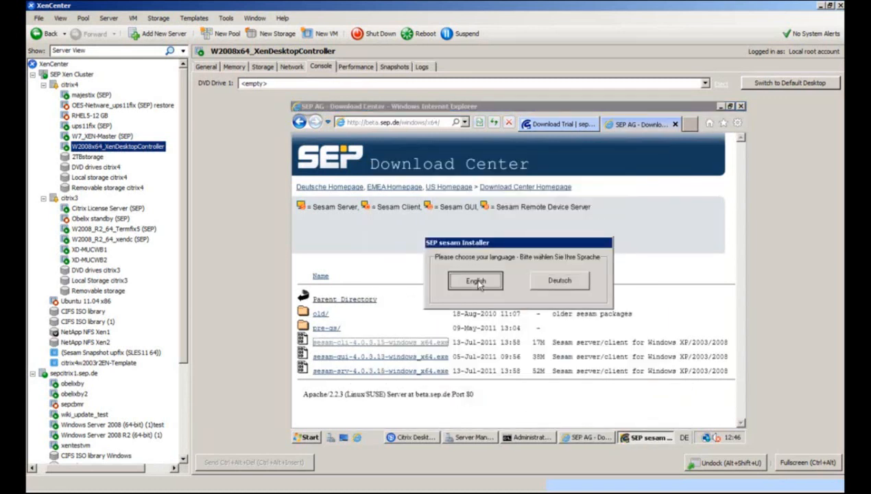
{"action": "left_click", "coordinate": [475, 281]}
{"action": "left_click", "coordinate": [643, 359]}
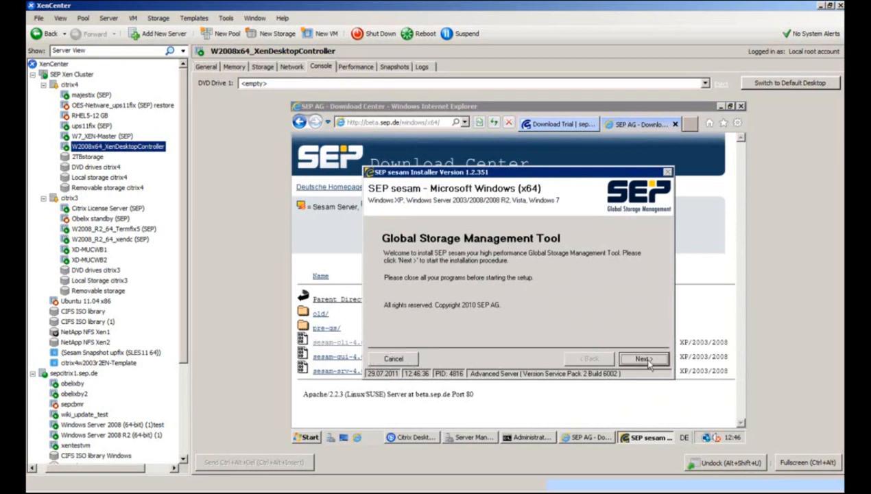
{"action": "left_click", "coordinate": [629, 359]}
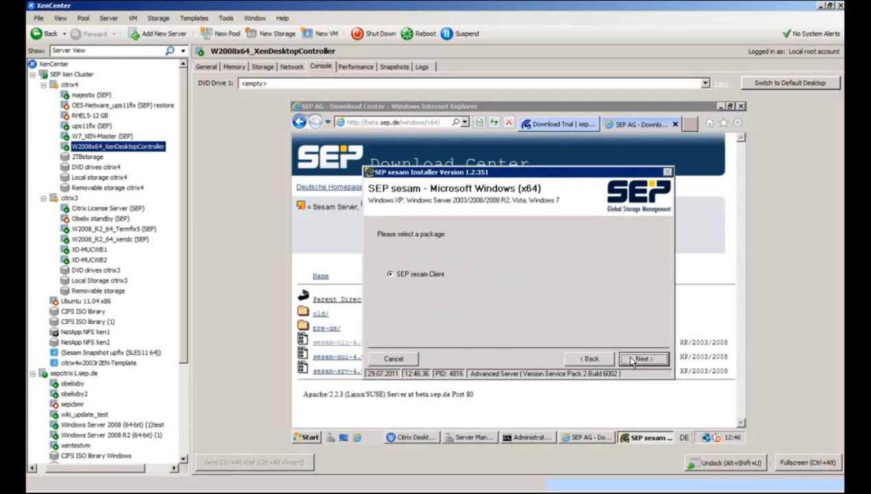
Install the client into C:\Program Files\SEPsesam with server augenblix, skipping the readme.
{"action": "left_click", "coordinate": [720, 106]}
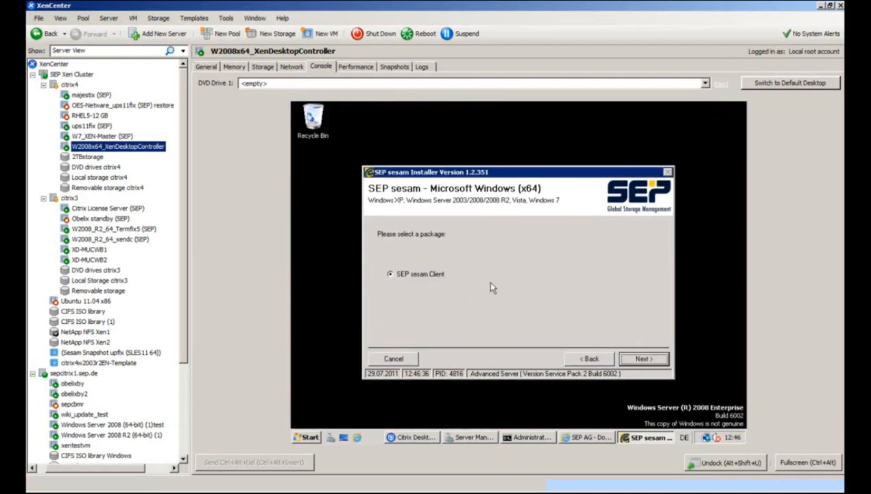
{"action": "left_click", "coordinate": [643, 359]}
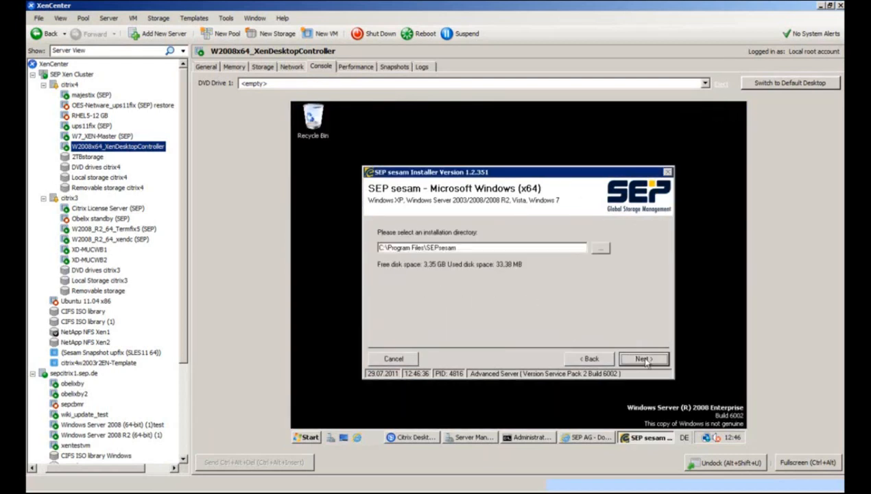
{"action": "left_click", "coordinate": [643, 359]}
{"action": "left_click", "coordinate": [500, 297]}
{"action": "left_click", "coordinate": [470, 270]}
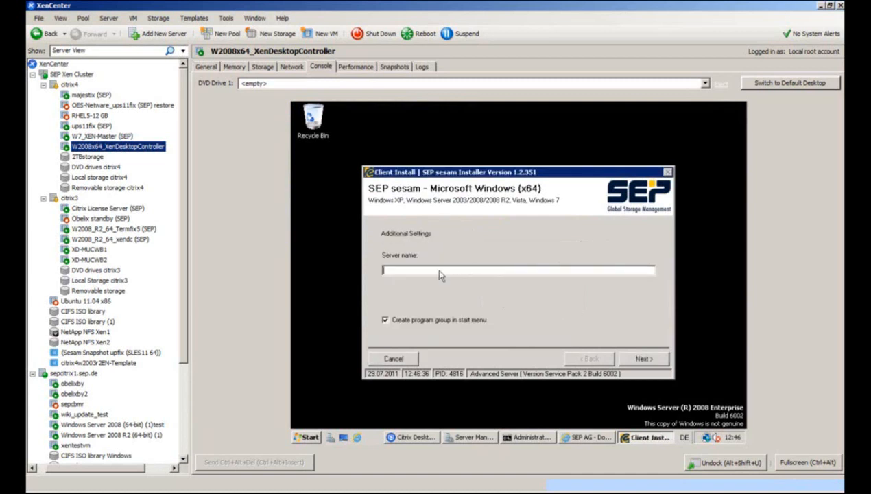
{"action": "type", "text": "augenblix"}
{"action": "left_click", "coordinate": [645, 359]}
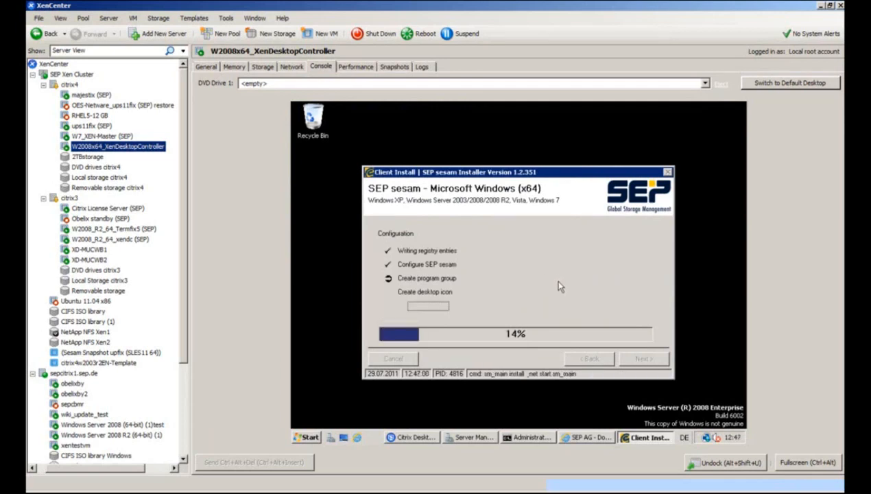
{"action": "left_click", "coordinate": [429, 308]}
{"action": "left_click", "coordinate": [644, 357]}
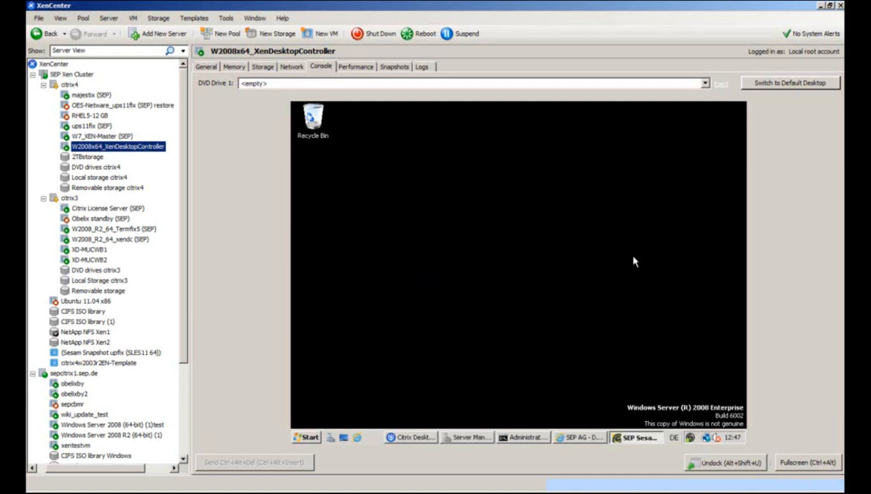
Open the W2008_R2_64_xendc VM's console and extract the client package, overwriting existing files.
{"action": "left_click", "coordinate": [125, 242]}
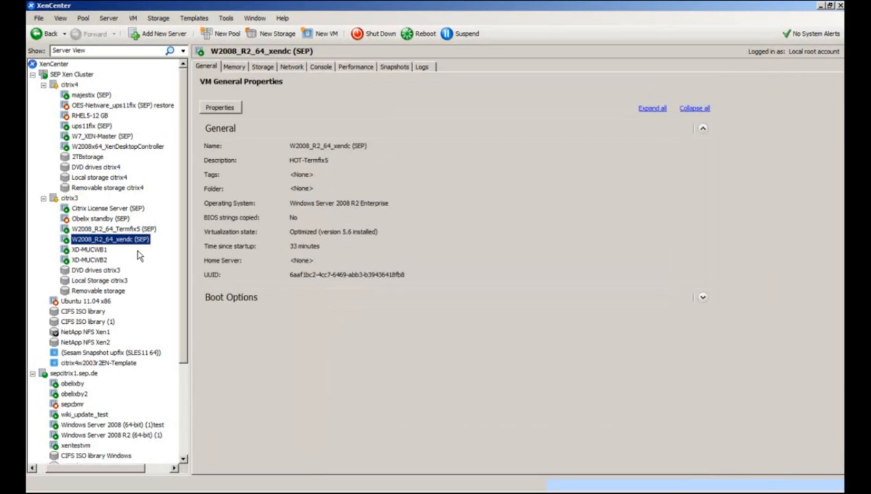
{"action": "left_click", "coordinate": [320, 66]}
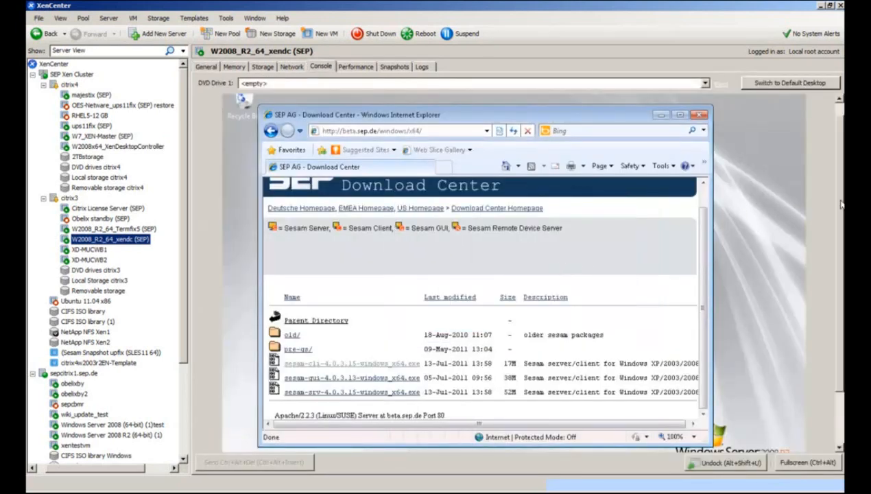
{"action": "left_click", "coordinate": [736, 111]}
{"action": "left_click", "coordinate": [660, 115]}
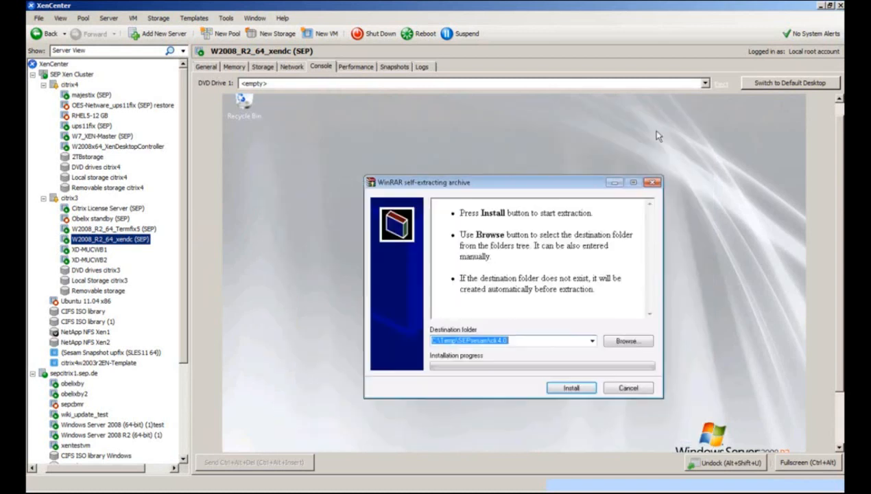
{"action": "left_click", "coordinate": [571, 388]}
{"action": "left_click", "coordinate": [482, 355]}
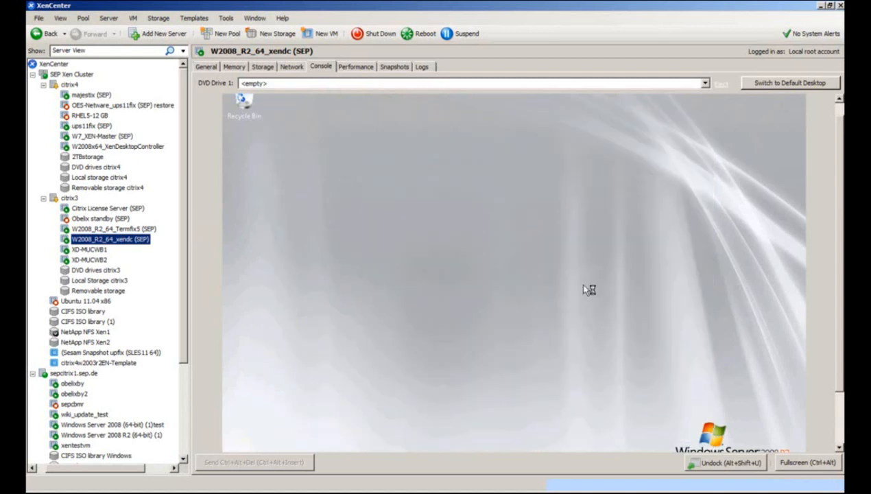
Update the existing SEP sesam client in English, accepting the licence, then bring up the SEP sesam console.
{"action": "left_click", "coordinate": [481, 306]}
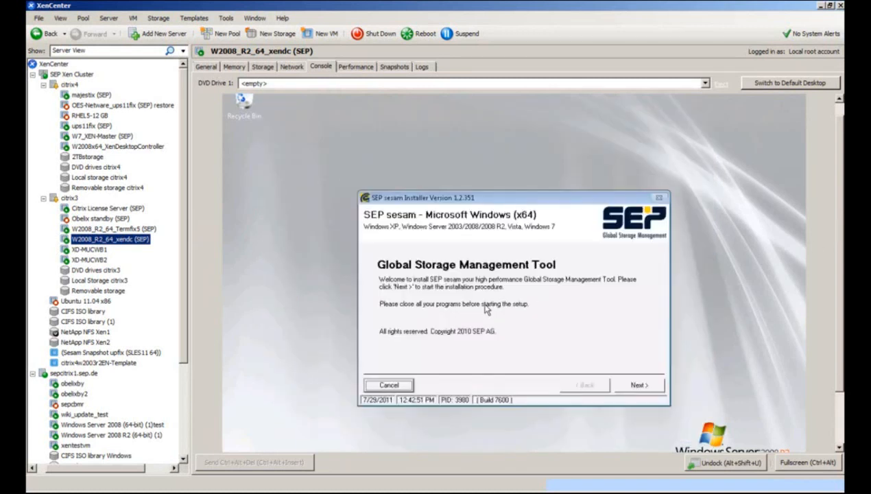
{"action": "left_click", "coordinate": [636, 384]}
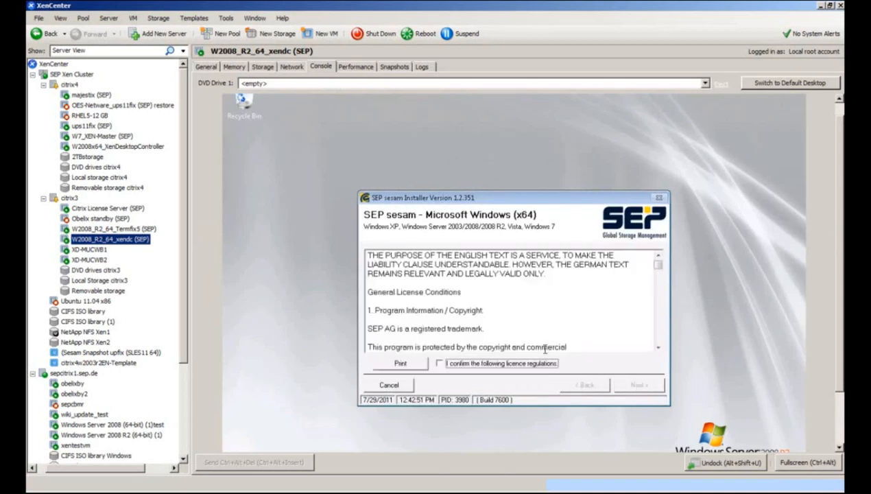
{"action": "left_click", "coordinate": [470, 363]}
{"action": "left_click", "coordinate": [636, 385]}
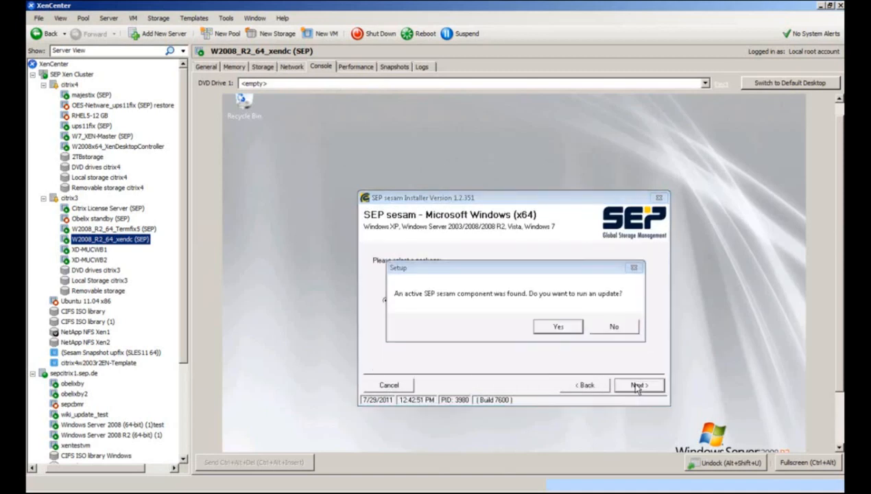
{"action": "left_click", "coordinate": [558, 327]}
{"action": "left_click", "coordinate": [638, 385]}
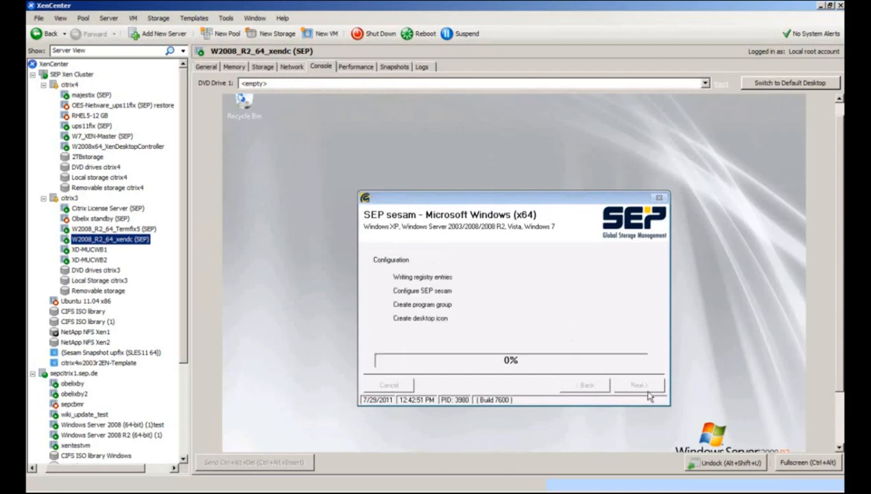
{"action": "left_click", "coordinate": [625, 316]}
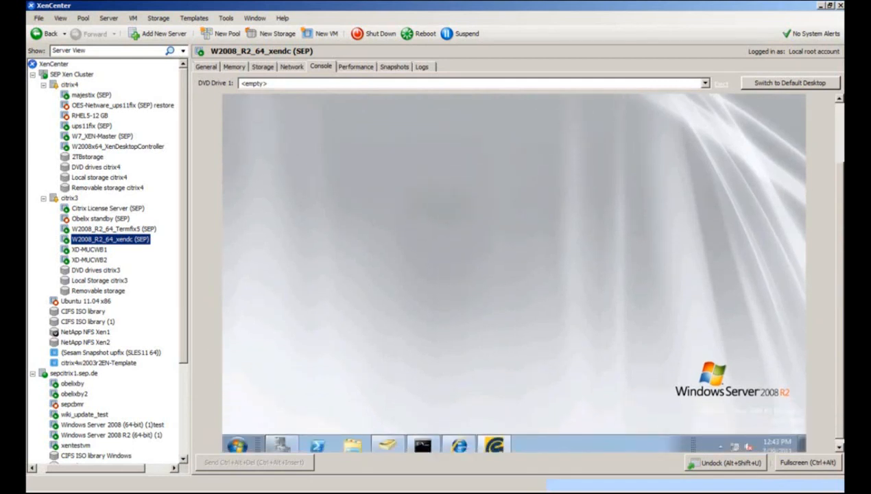
{"action": "left_click", "coordinate": [302, 490]}
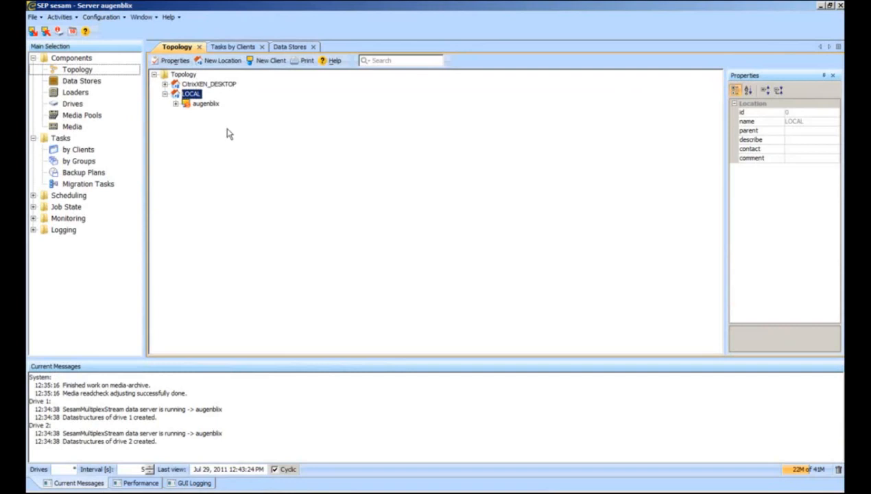
Add Windows Server 2008 R2 client xendc under CitrixXEN_DESKTOP without a backup job.
{"action": "left_click", "coordinate": [165, 84]}
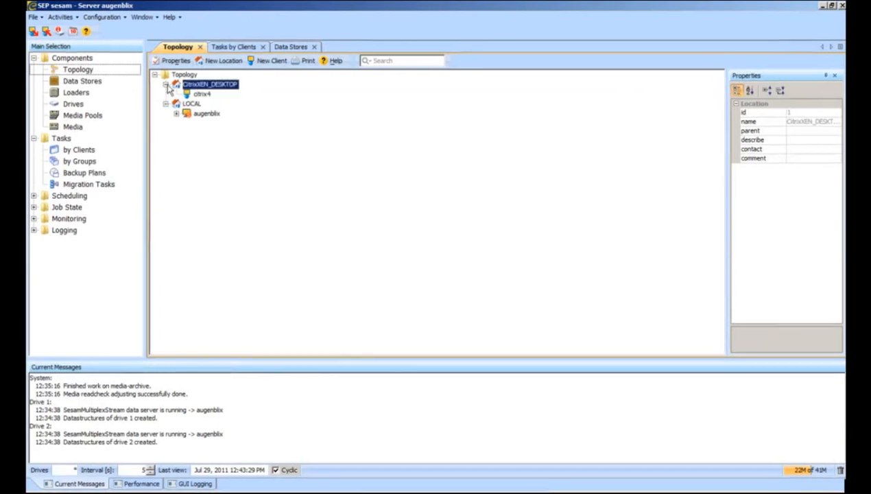
{"action": "left_click", "coordinate": [270, 61]}
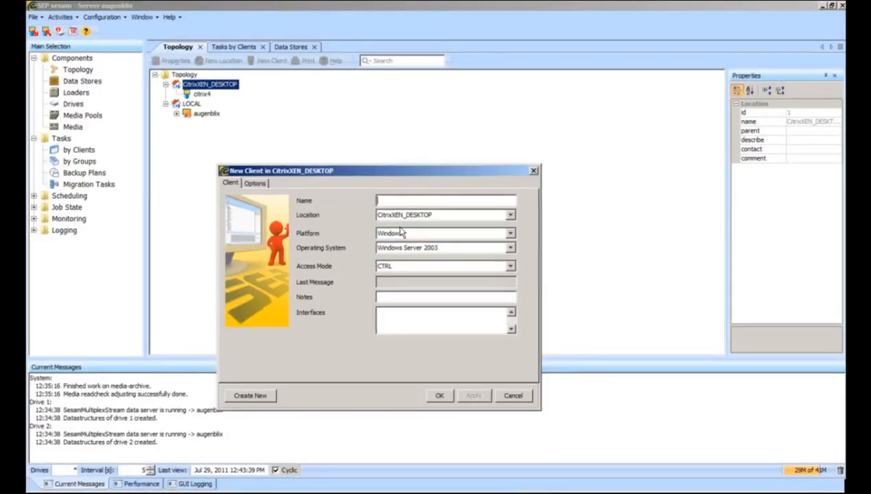
{"action": "type", "text": "xendc"}
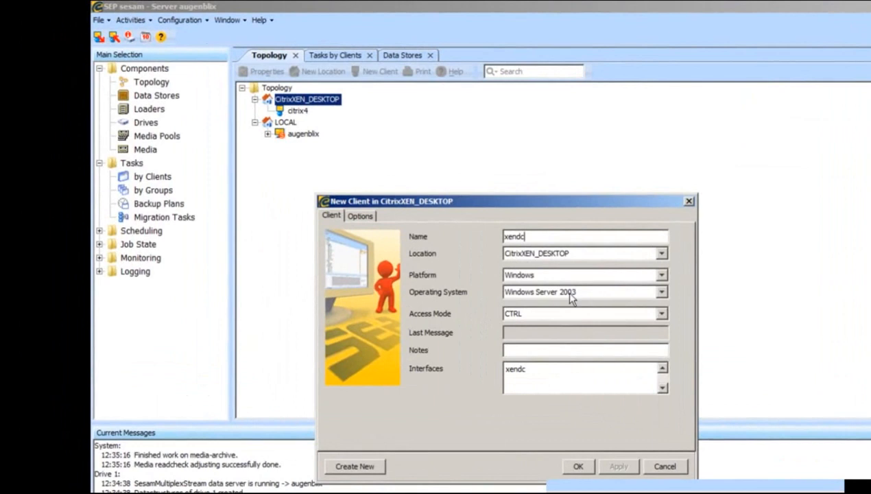
{"action": "left_click", "coordinate": [588, 294]}
{"action": "left_click", "coordinate": [583, 357]}
{"action": "left_click", "coordinate": [583, 470]}
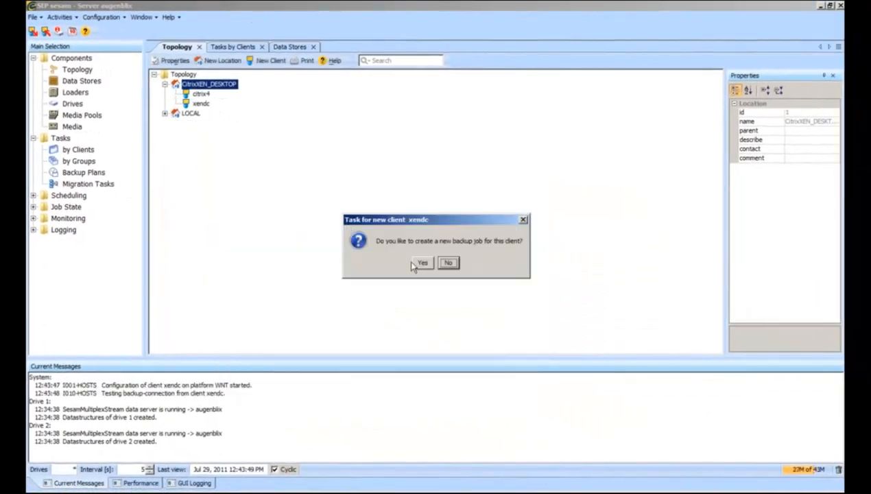
{"action": "left_click", "coordinate": [449, 263]}
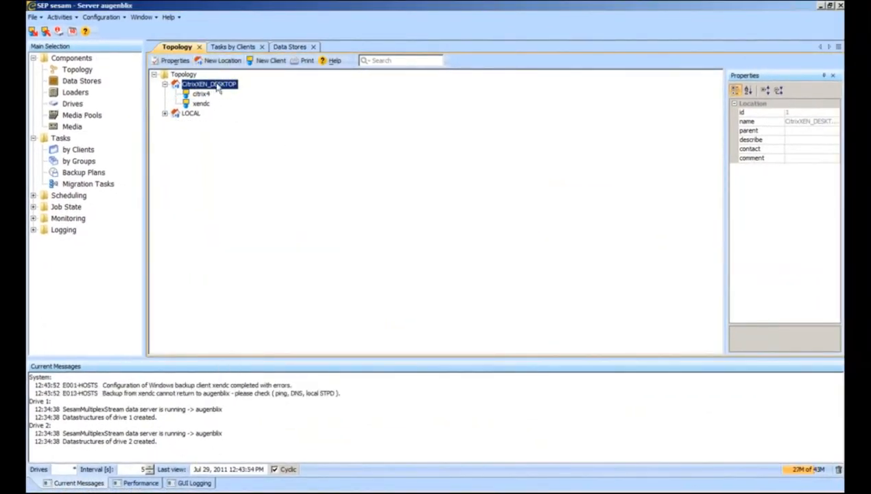
Add a second Windows Server 2008 R2 client, xendcon, under CitrixXEN_DESKTOP.
{"action": "left_click", "coordinate": [264, 62]}
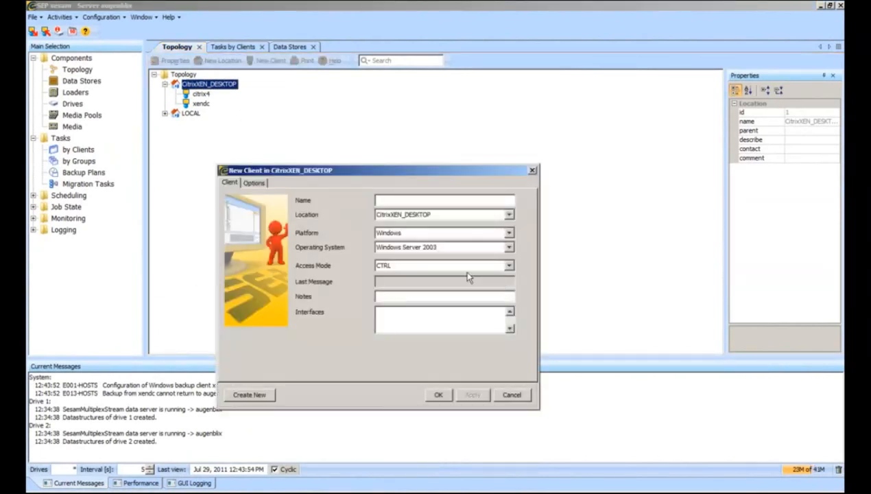
{"action": "left_click", "coordinate": [398, 202]}
{"action": "type", "text": "xendecon"}
{"action": "left_click", "coordinate": [416, 248]}
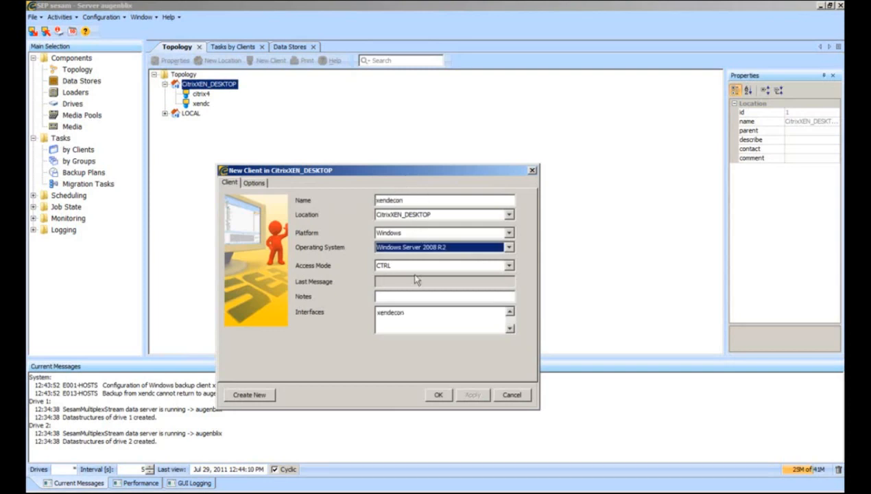
{"action": "left_click", "coordinate": [436, 395]}
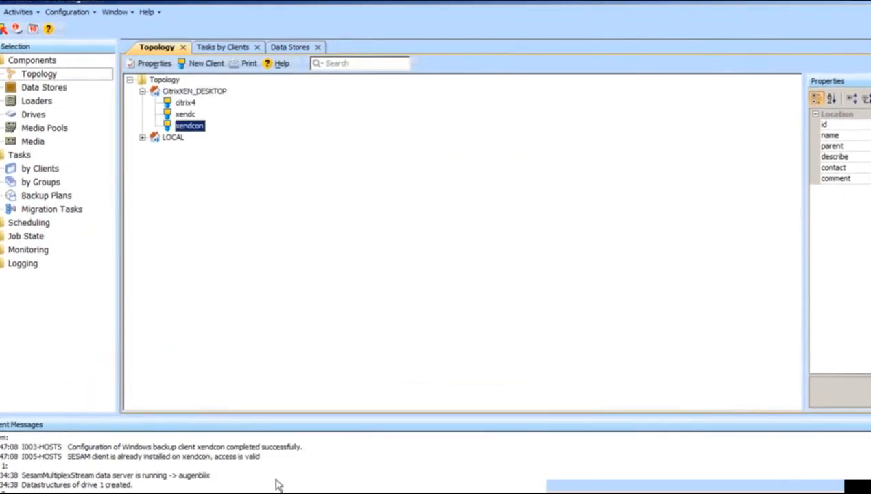
{"action": "left_click_drag", "start_coordinate": [270, 457], "coordinate": [33, 458]}
{"action": "left_click", "coordinate": [299, 459]}
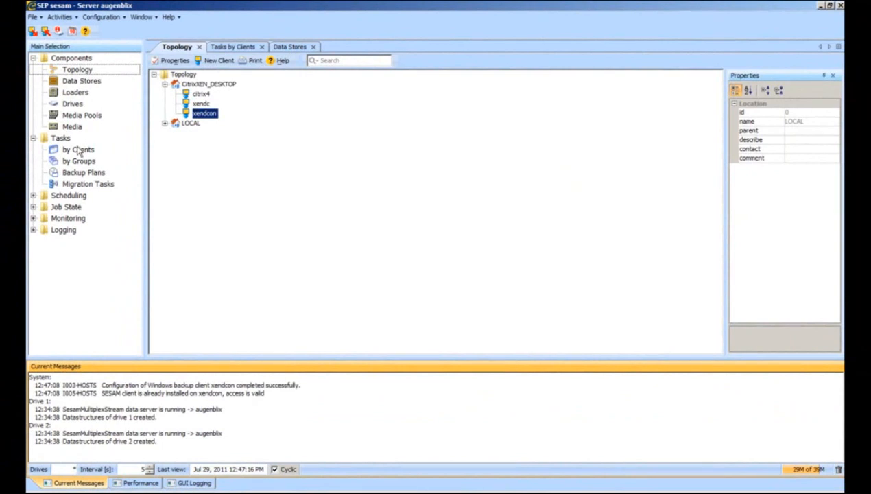
Create the xendc_system_recovery backup task for xendc with System Recovery as source.
{"action": "left_click", "coordinate": [76, 151]}
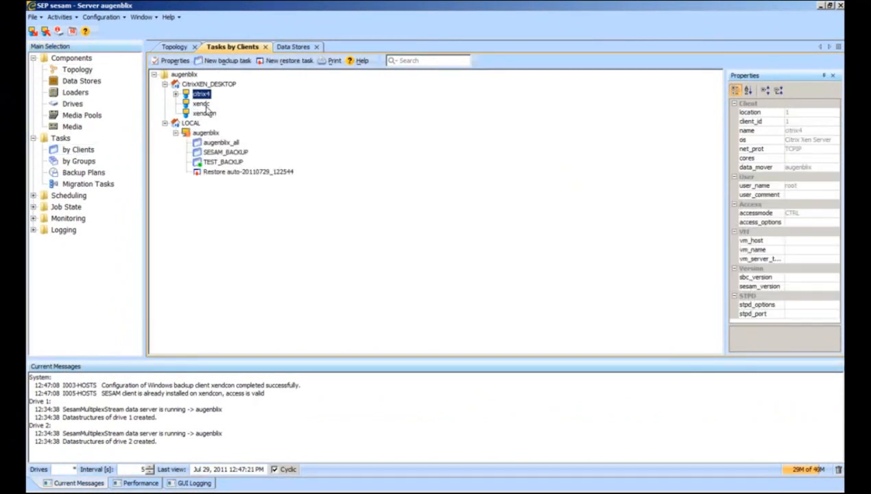
{"action": "left_click", "coordinate": [202, 104]}
{"action": "right_click", "coordinate": [202, 104]}
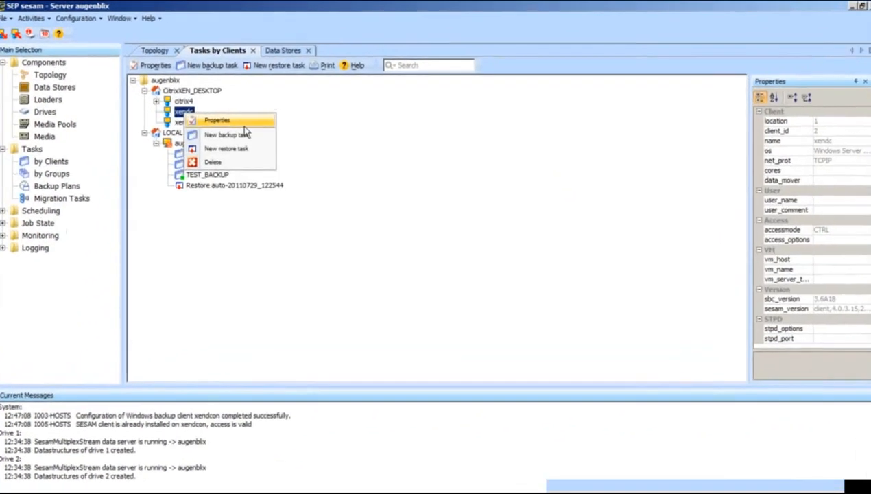
{"action": "left_click", "coordinate": [216, 132]}
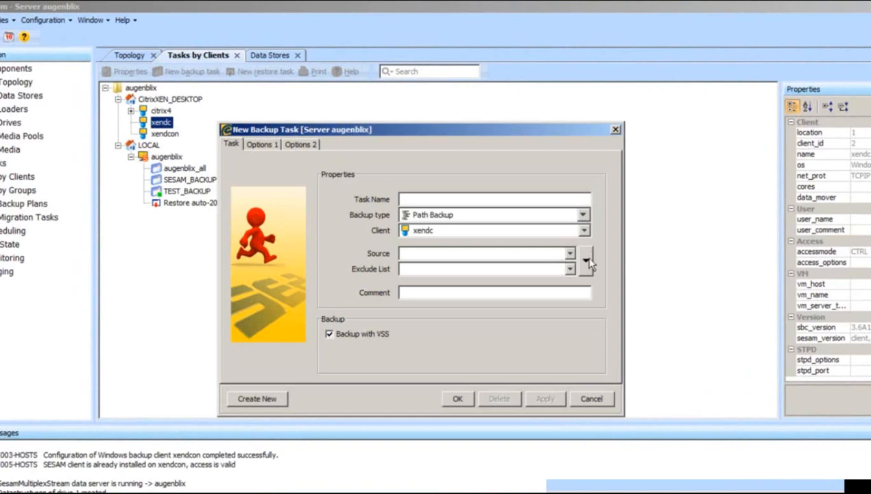
{"action": "left_click", "coordinate": [586, 259]}
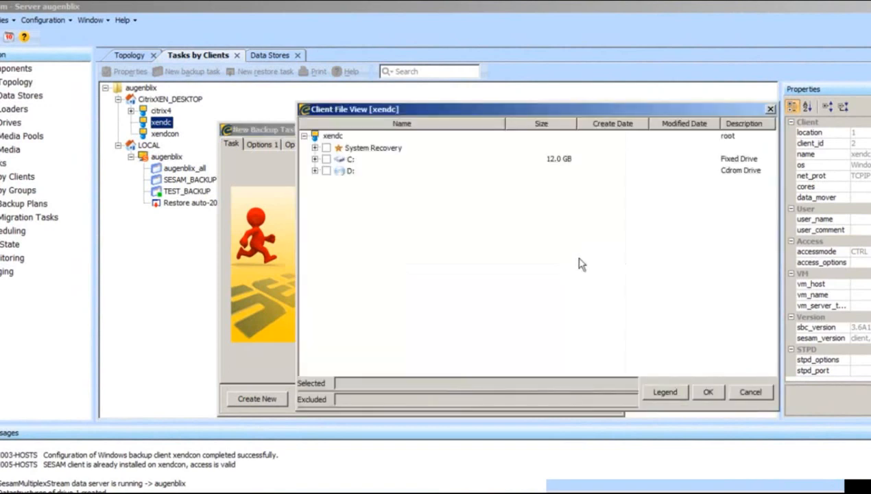
{"action": "left_click", "coordinate": [327, 147]}
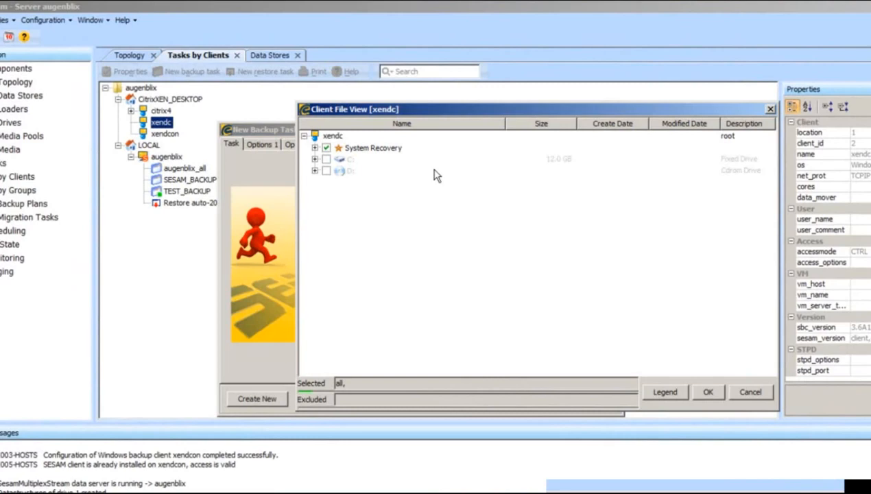
{"action": "left_click", "coordinate": [706, 394]}
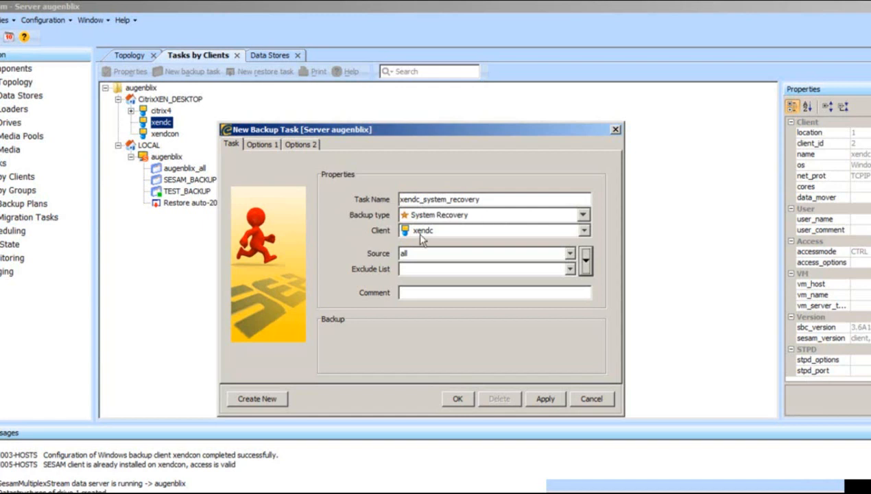
{"action": "left_click", "coordinate": [458, 399]}
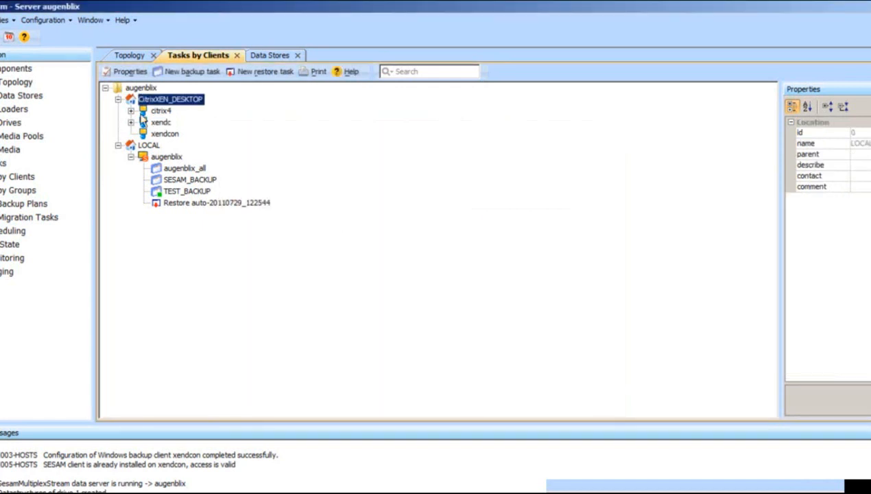
Create the xendc_C path backup task for xendc backing up the C: drive.
{"action": "left_click", "coordinate": [131, 123]}
{"action": "right_click", "coordinate": [153, 122]}
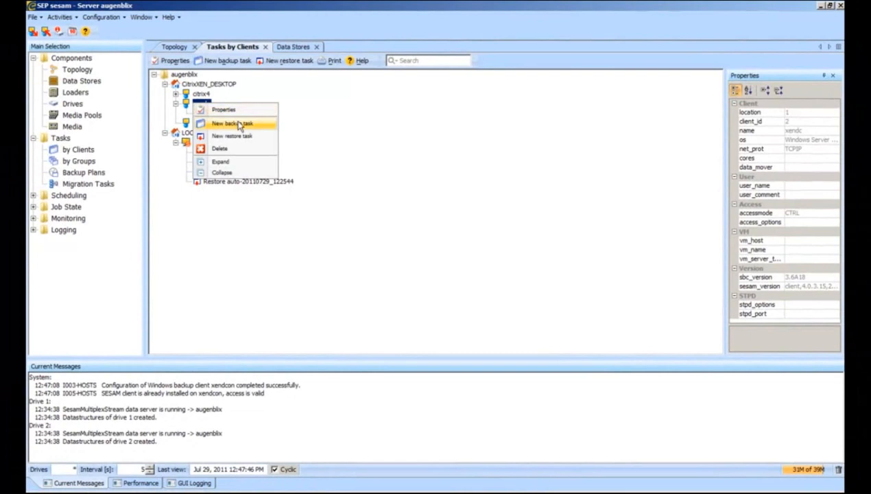
{"action": "left_click", "coordinate": [238, 124]}
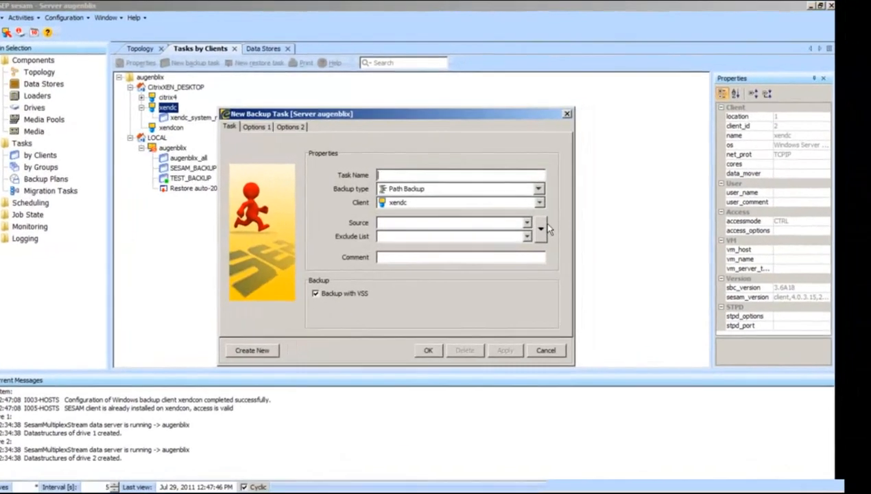
{"action": "left_click", "coordinate": [545, 228]}
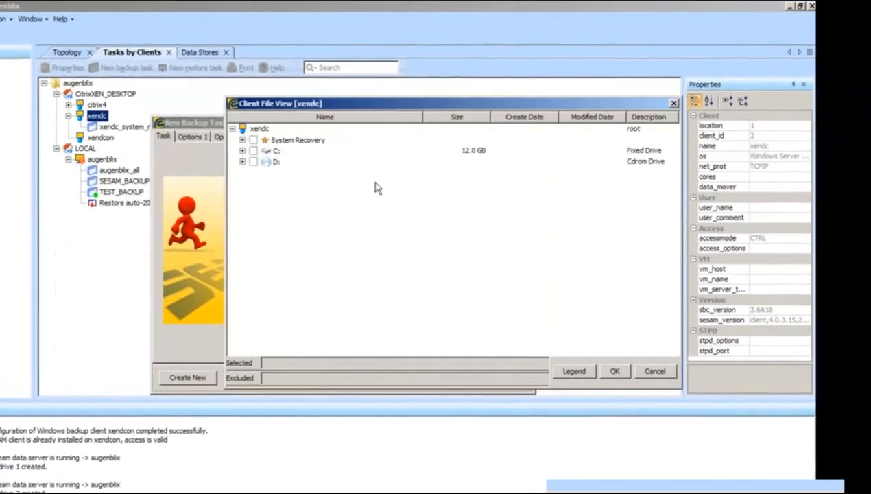
{"action": "left_click", "coordinate": [254, 151]}
{"action": "left_click", "coordinate": [622, 375]}
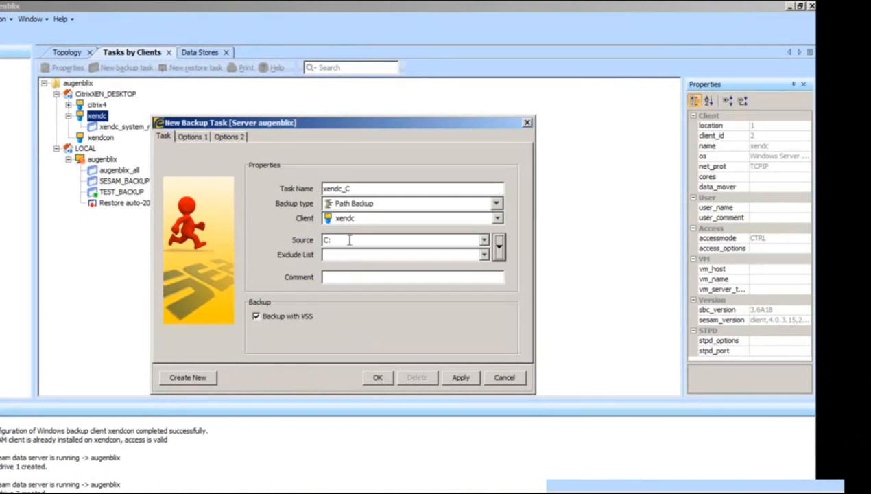
{"action": "left_click_drag", "start_coordinate": [347, 241], "coordinate": [313, 240]}
{"action": "type", "text": "all"}
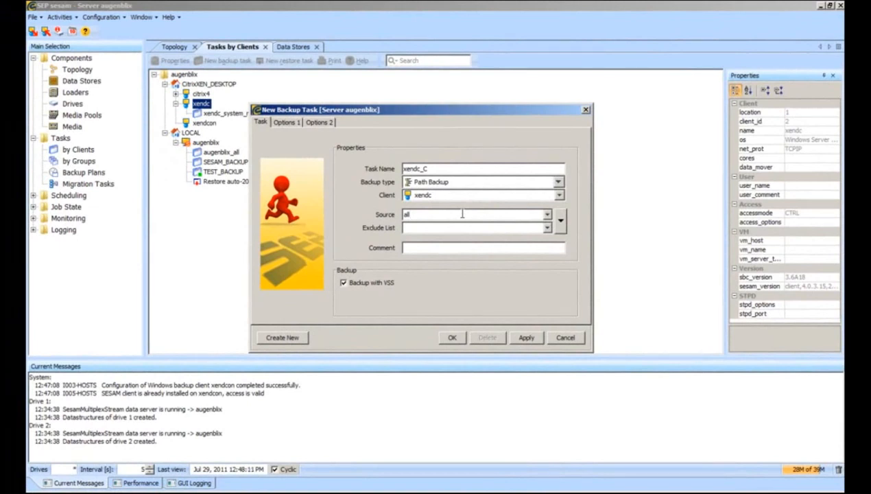
{"action": "left_click", "coordinate": [451, 337]}
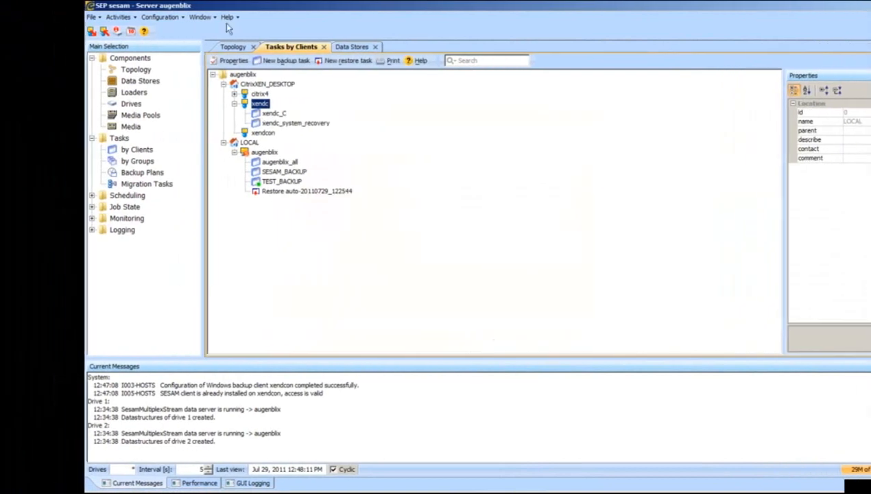
Create the xendcon_system_recovery backup task with System Recovery as source.
{"action": "left_click", "coordinate": [207, 133]}
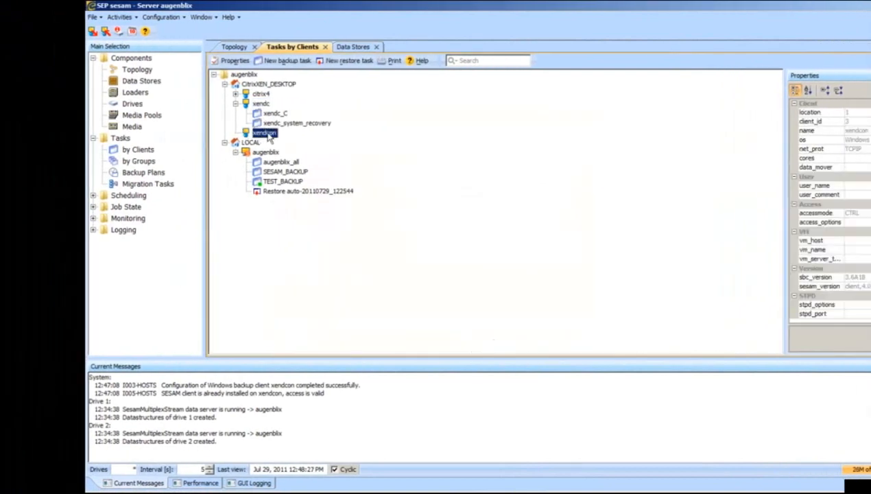
{"action": "right_click", "coordinate": [267, 135]}
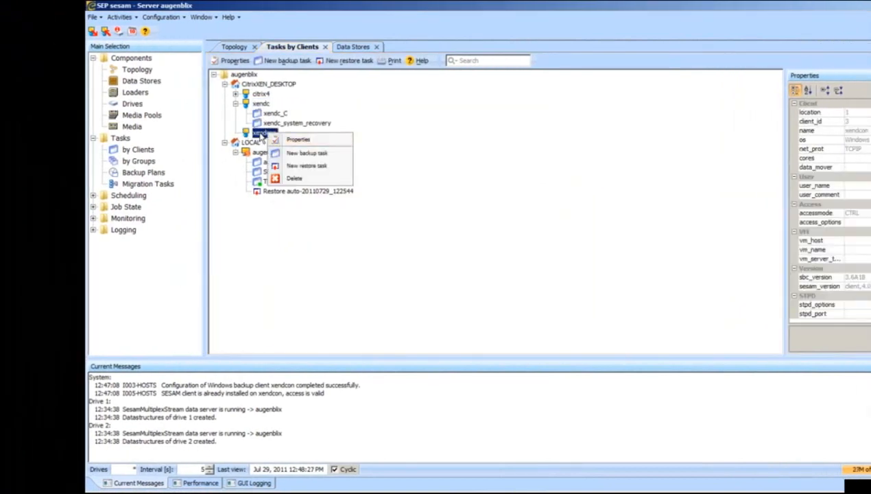
{"action": "left_click", "coordinate": [327, 154]}
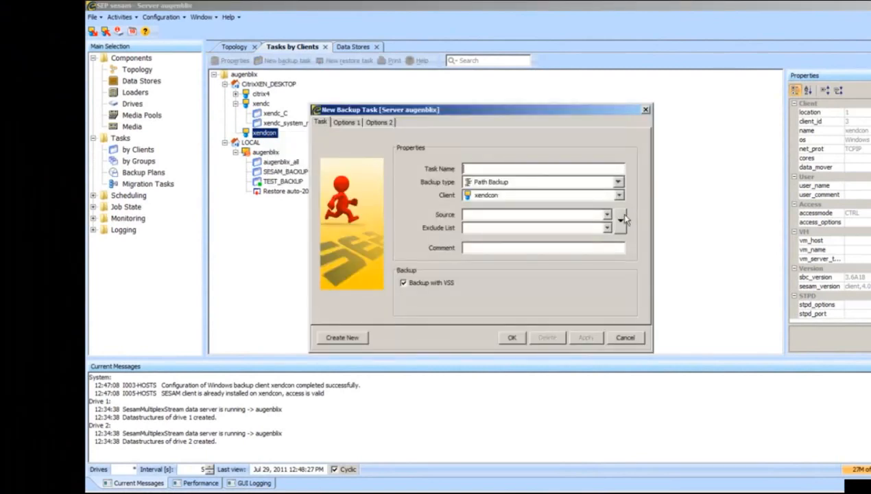
{"action": "left_click", "coordinate": [621, 217]}
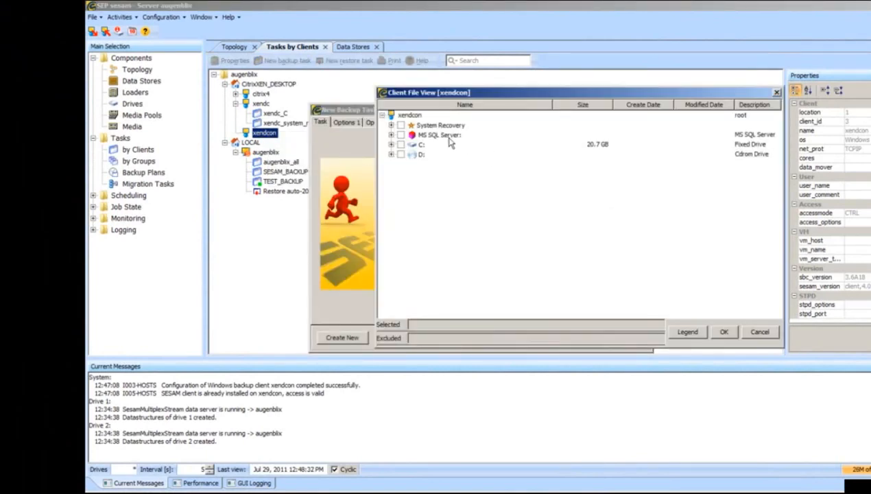
{"action": "left_click", "coordinate": [400, 125]}
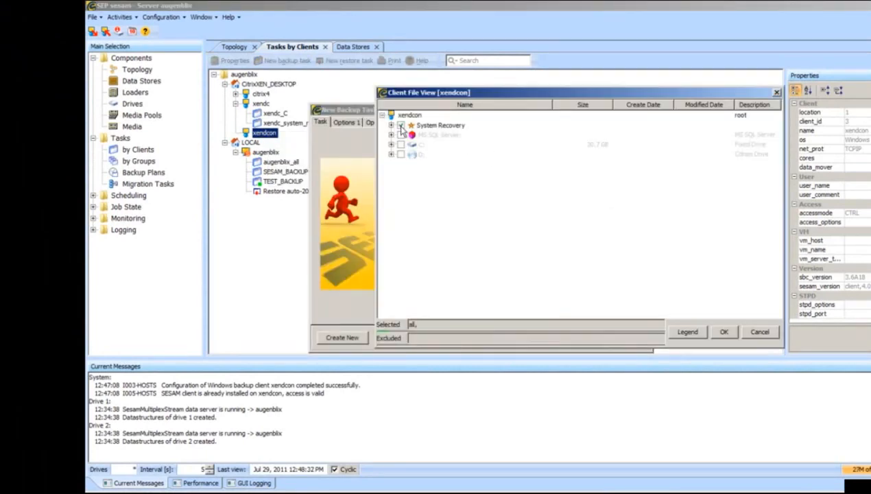
{"action": "left_click", "coordinate": [725, 333]}
{"action": "left_click", "coordinate": [512, 337]}
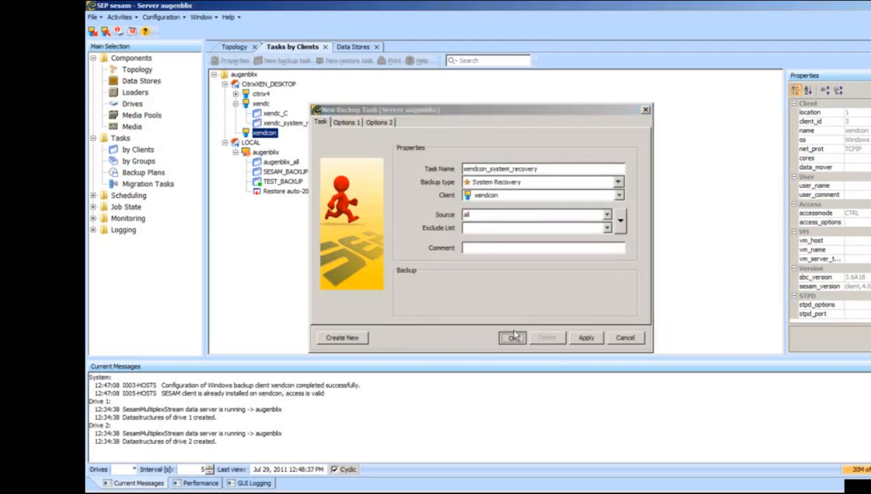
Create the xendcon_C backup task with the C: drive as source.
{"action": "right_click", "coordinate": [265, 134]}
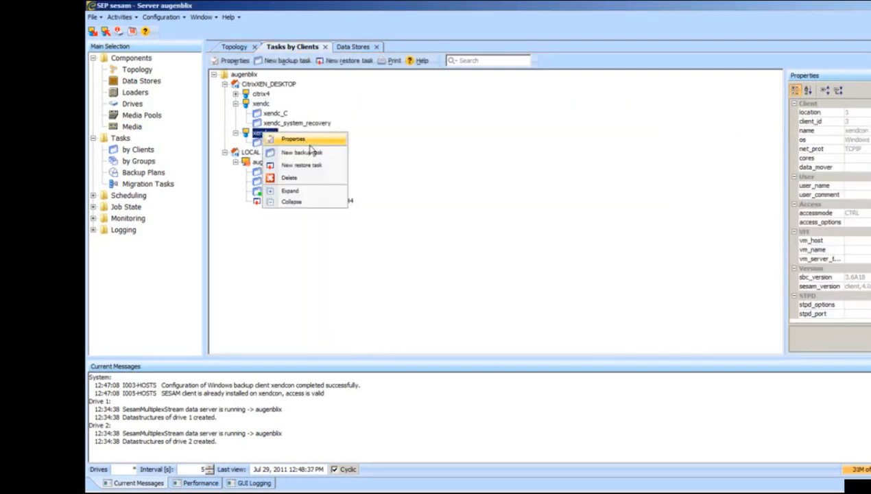
{"action": "left_click", "coordinate": [302, 154]}
{"action": "left_click", "coordinate": [617, 206]}
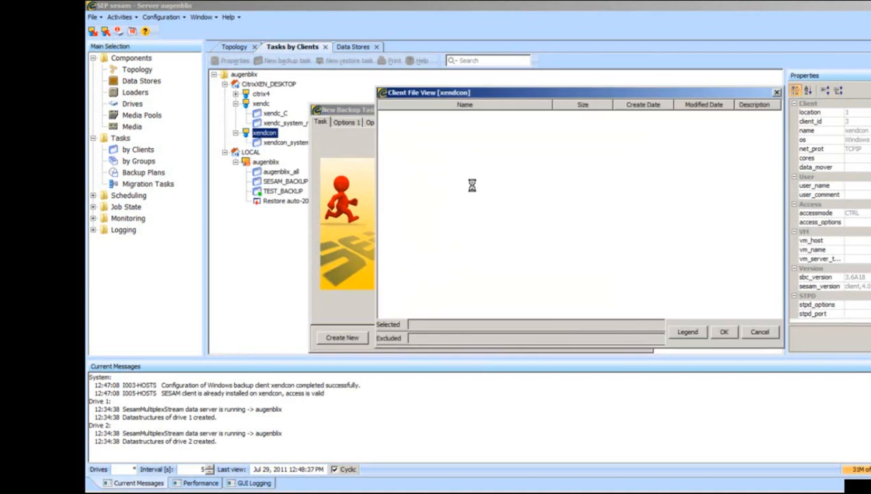
{"action": "left_click", "coordinate": [402, 148]}
{"action": "left_click", "coordinate": [401, 145]}
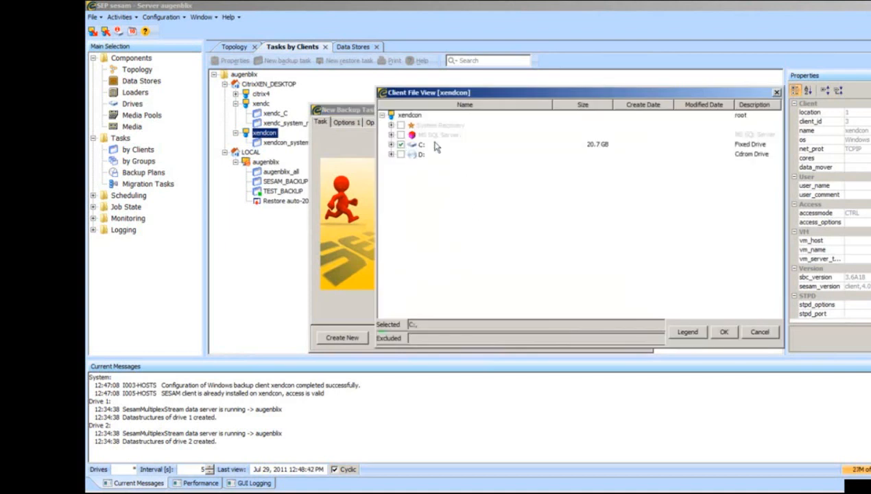
{"action": "left_click", "coordinate": [723, 331]}
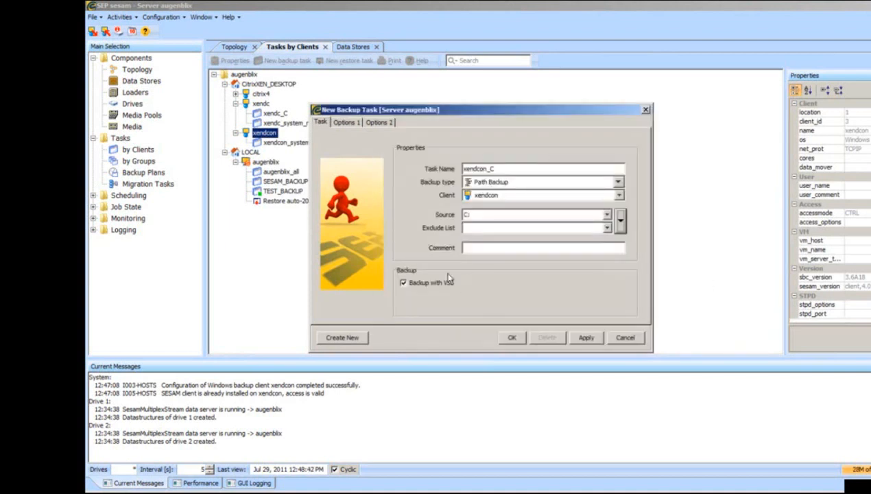
{"action": "left_click", "coordinate": [512, 338]}
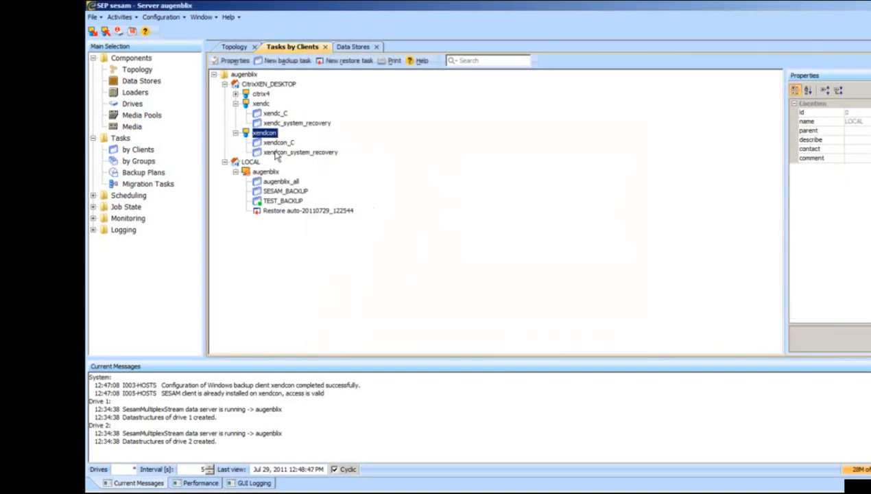
Create the xendcon_mssql_all backup task with MS SQL Server as source.
{"action": "right_click", "coordinate": [264, 133]}
{"action": "left_click", "coordinate": [299, 154]}
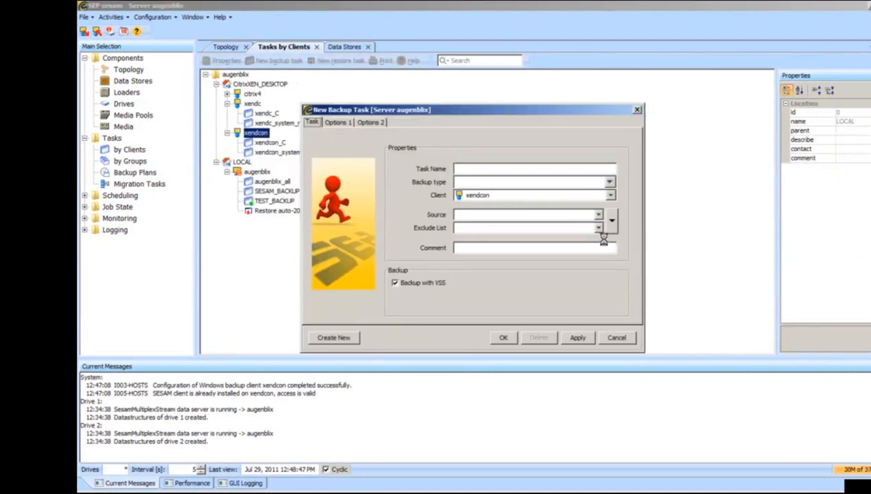
{"action": "left_click", "coordinate": [562, 218]}
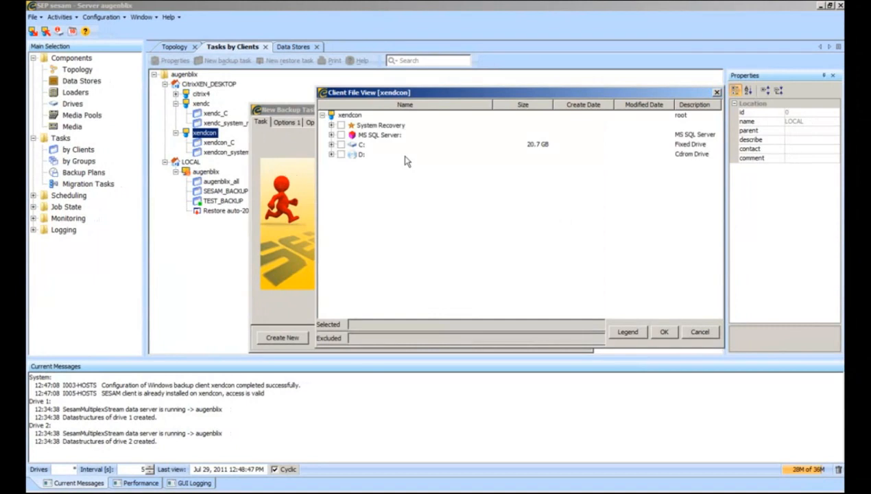
{"action": "left_click", "coordinate": [341, 135]}
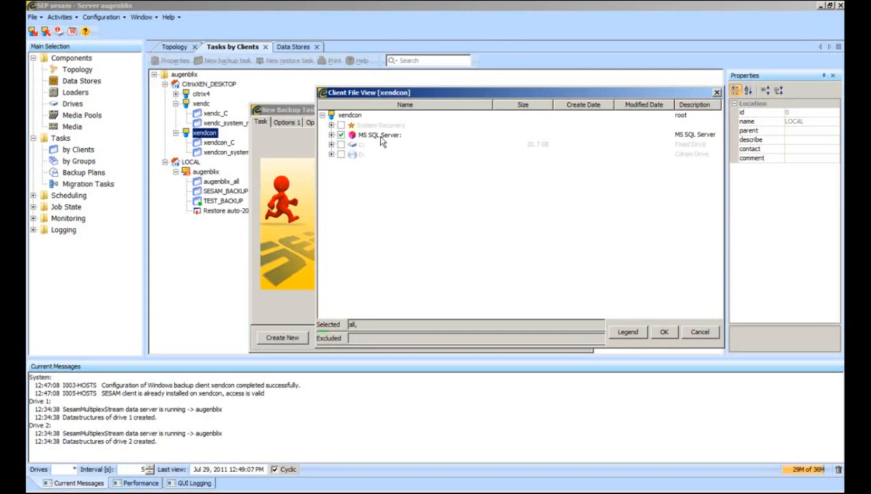
{"action": "left_click", "coordinate": [662, 331]}
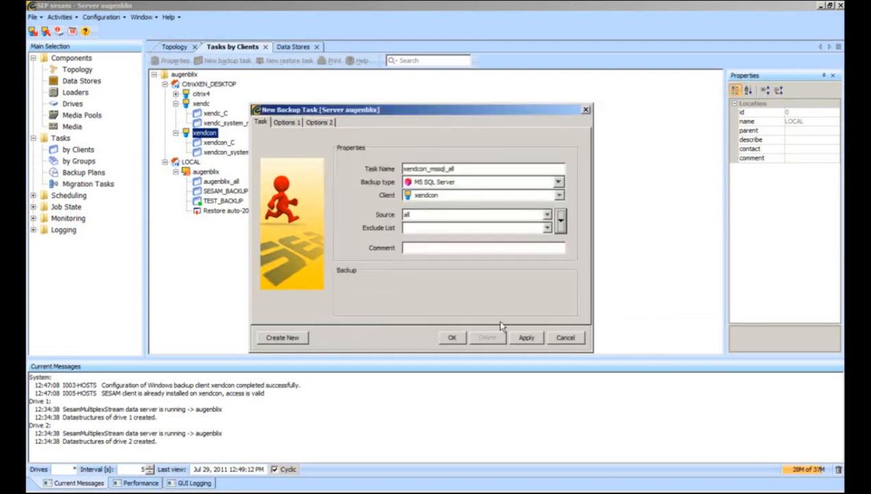
{"action": "left_click", "coordinate": [452, 338]}
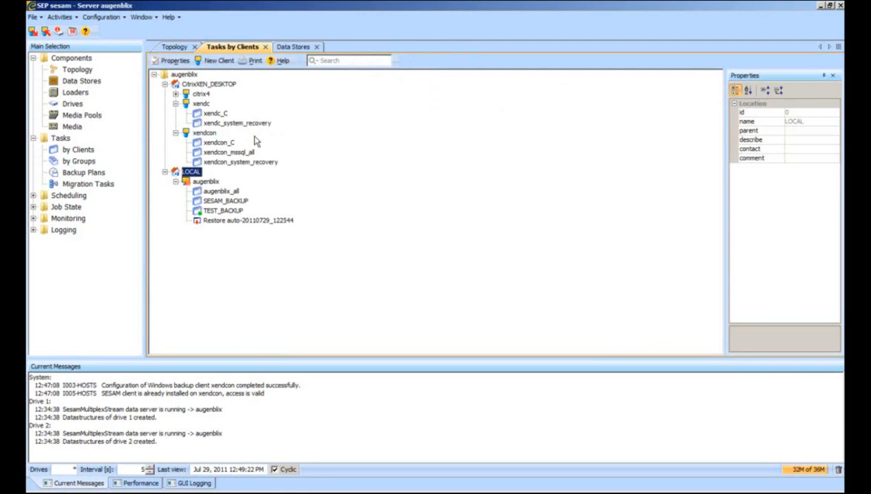
Start a new task group named File from the Tasks by Groups view.
{"action": "left_click", "coordinate": [84, 161]}
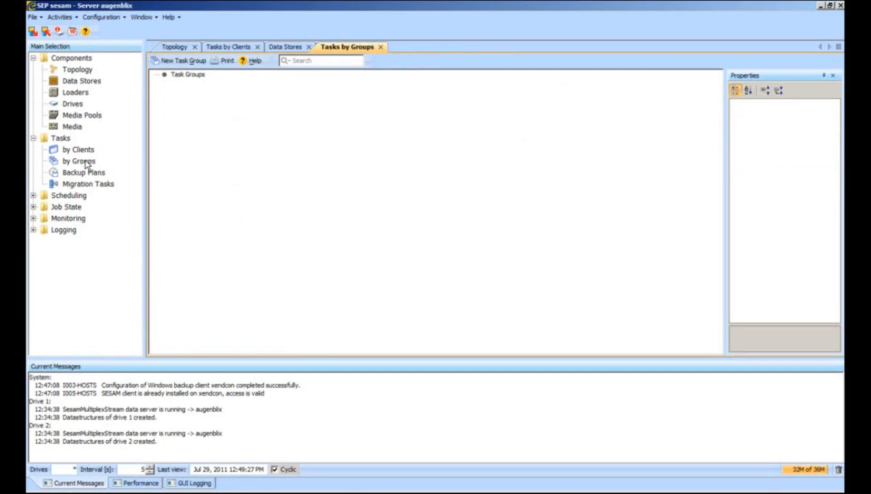
{"action": "left_click", "coordinate": [179, 60]}
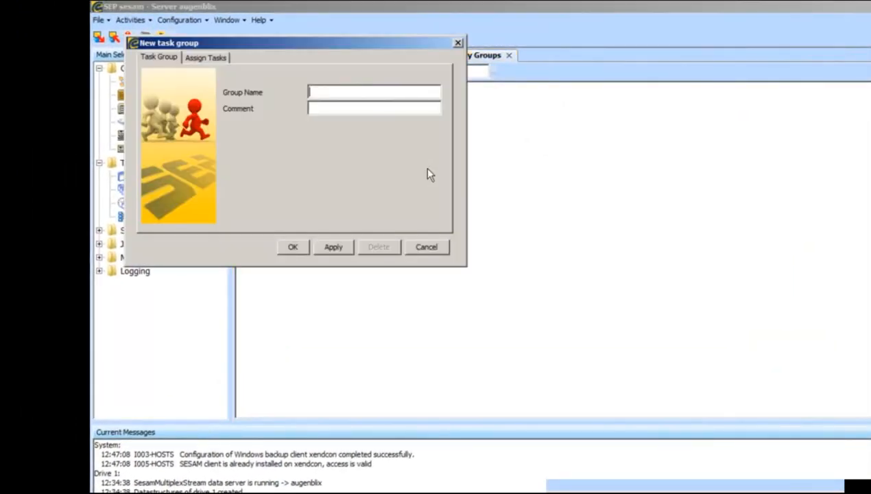
{"action": "left_click_drag", "start_coordinate": [306, 49], "coordinate": [445, 121]}
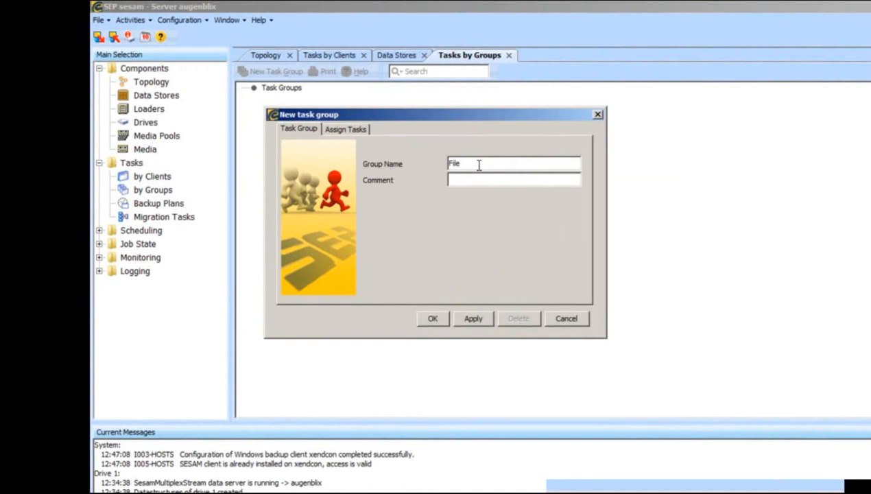
{"action": "type", "text": "File"}
{"action": "left_click", "coordinate": [351, 128]}
Assign augenblix_all, xendc_C and xendcon_C to the File group and save it.
{"action": "mouse_move", "coordinate": [342, 261]}
{"action": "left_mouse_down"}
{"action": "mouse_move", "coordinate": [353, 261]}
{"action": "mouse_move", "coordinate": [327, 260]}
{"action": "left_mouse_up"}
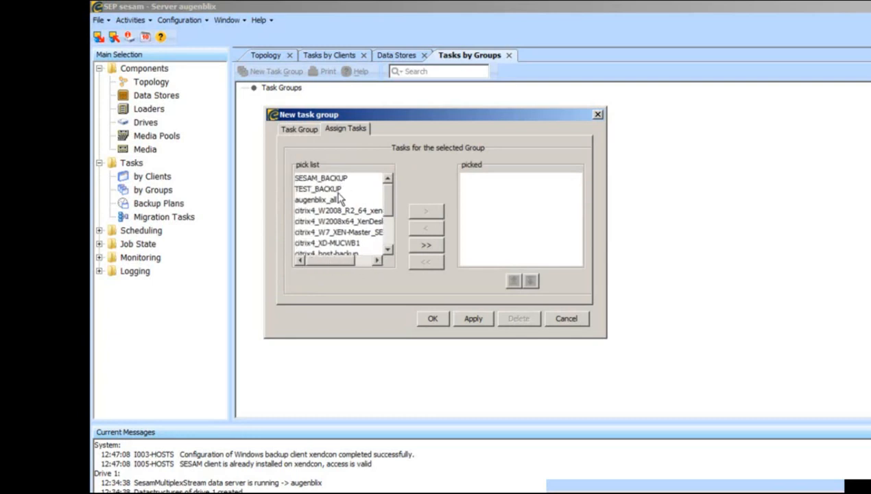
{"action": "left_click", "coordinate": [324, 201]}
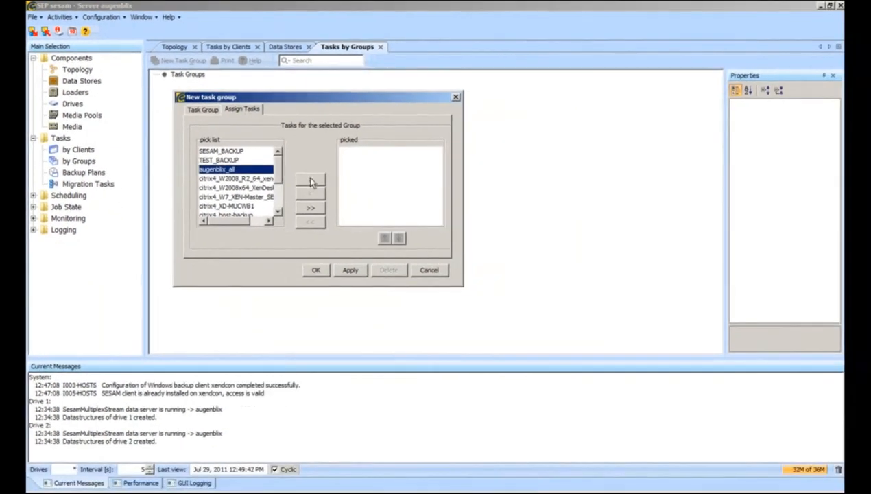
{"action": "left_click", "coordinate": [375, 197]}
{"action": "mouse_move", "coordinate": [229, 223]}
{"action": "left_mouse_down"}
{"action": "mouse_move", "coordinate": [247, 223]}
{"action": "mouse_move", "coordinate": [231, 225]}
{"action": "left_mouse_up"}
{"action": "scroll", "coordinate": [255, 211], "scroll_direction": "down", "scroll_amount": 2}
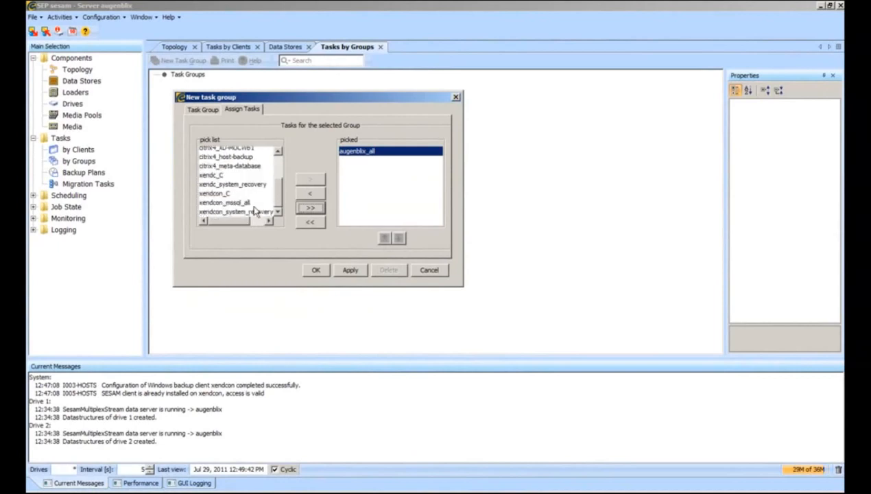
{"action": "left_click", "coordinate": [216, 177]}
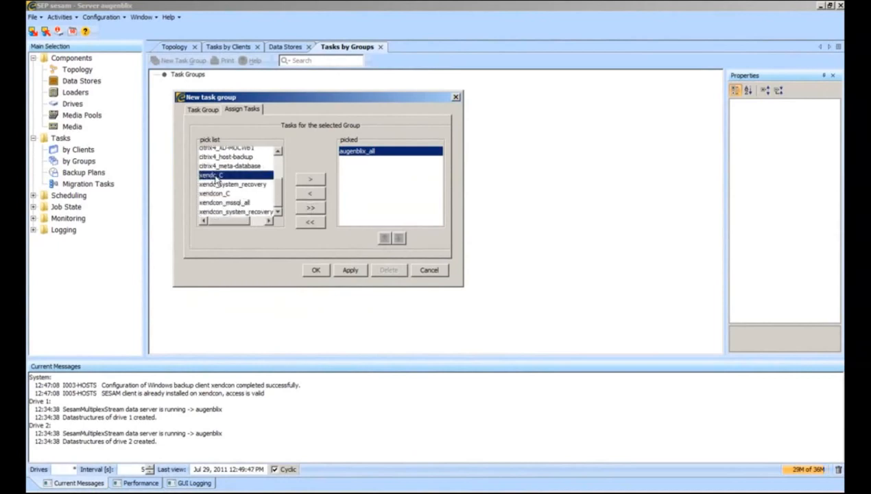
{"action": "left_click", "coordinate": [312, 179]}
{"action": "left_click", "coordinate": [239, 194]}
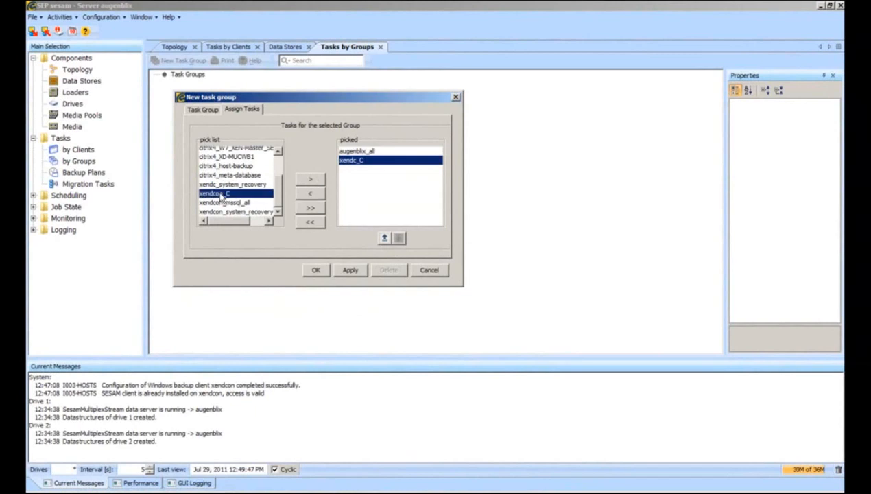
{"action": "left_click", "coordinate": [310, 181]}
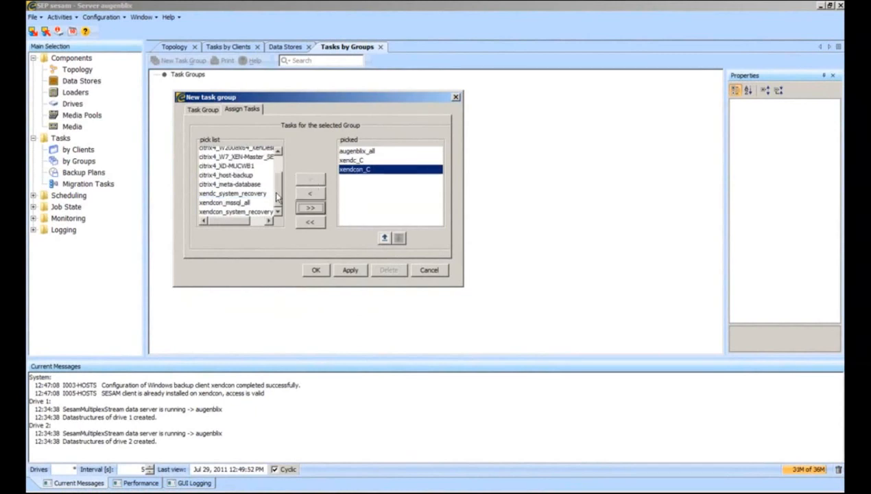
{"action": "scroll", "coordinate": [274, 195], "scroll_direction": "up", "scroll_amount": 2}
{"action": "scroll", "coordinate": [278, 182], "scroll_direction": "down", "scroll_amount": 2}
{"action": "left_click", "coordinate": [315, 270]}
Create the System task group with citrix4_host-backup, citrix4_meta-database, xendc_system_recovery and xendcon_system_recovery.
{"action": "left_click", "coordinate": [183, 60]}
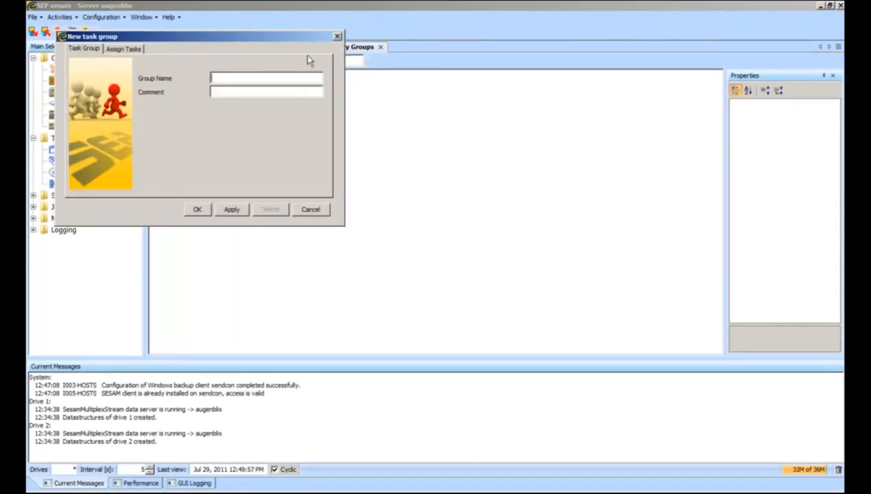
{"action": "left_click_drag", "start_coordinate": [288, 41], "coordinate": [511, 147]}
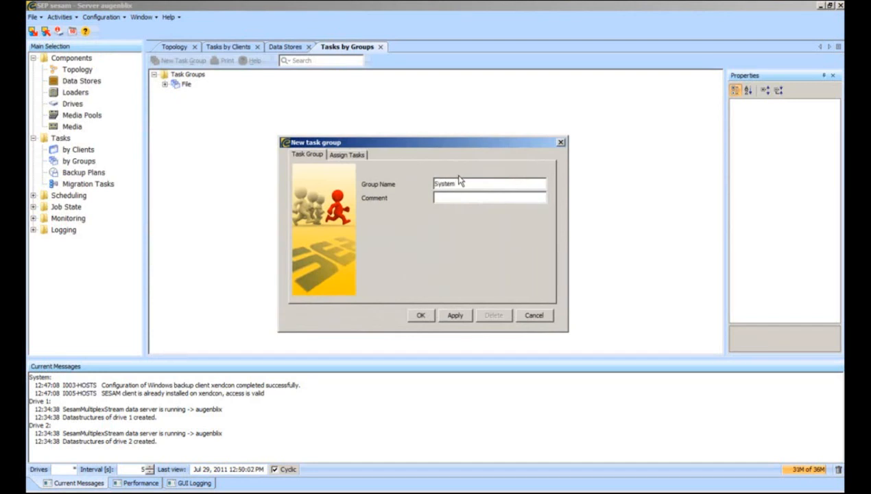
{"action": "left_click", "coordinate": [354, 155]}
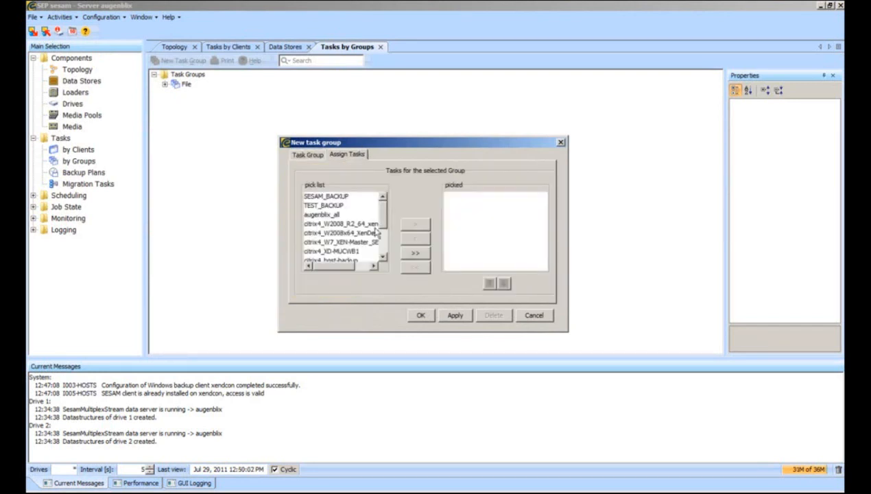
{"action": "scroll", "coordinate": [346, 240], "scroll_direction": "down", "scroll_amount": 1}
{"action": "left_click", "coordinate": [343, 233]}
{"action": "left_click", "coordinate": [404, 225]}
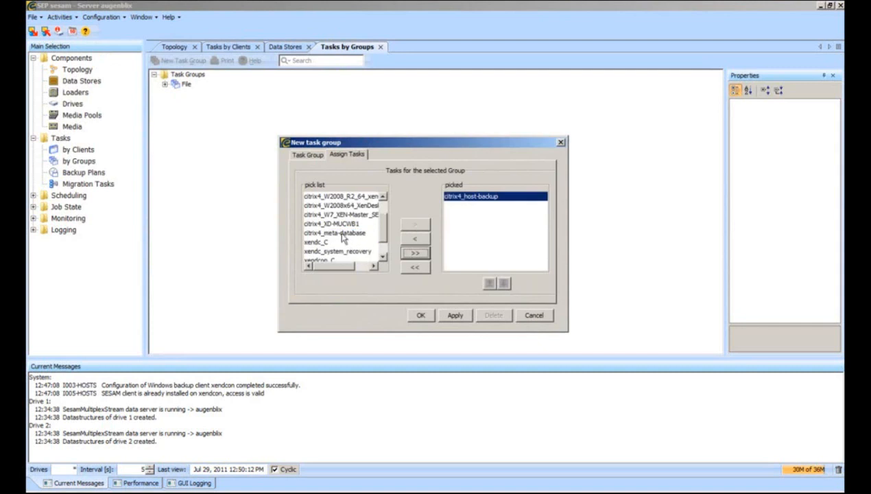
{"action": "left_click", "coordinate": [342, 234]}
{"action": "left_click", "coordinate": [414, 224]}
{"action": "left_click", "coordinate": [351, 245]}
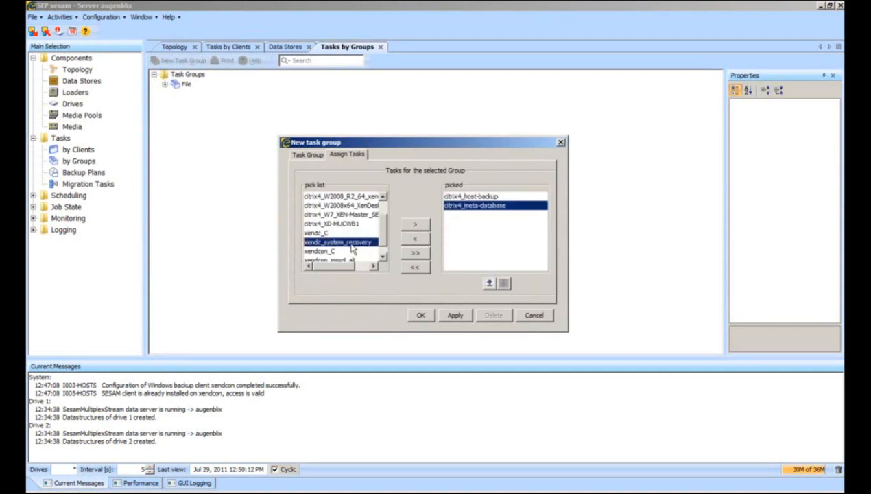
{"action": "left_click", "coordinate": [416, 224]}
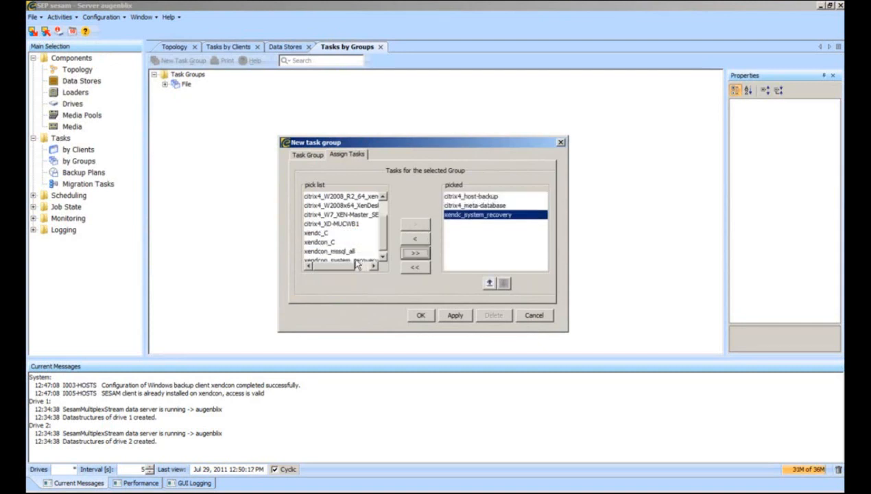
{"action": "left_click", "coordinate": [382, 256]}
{"action": "left_click", "coordinate": [374, 257]}
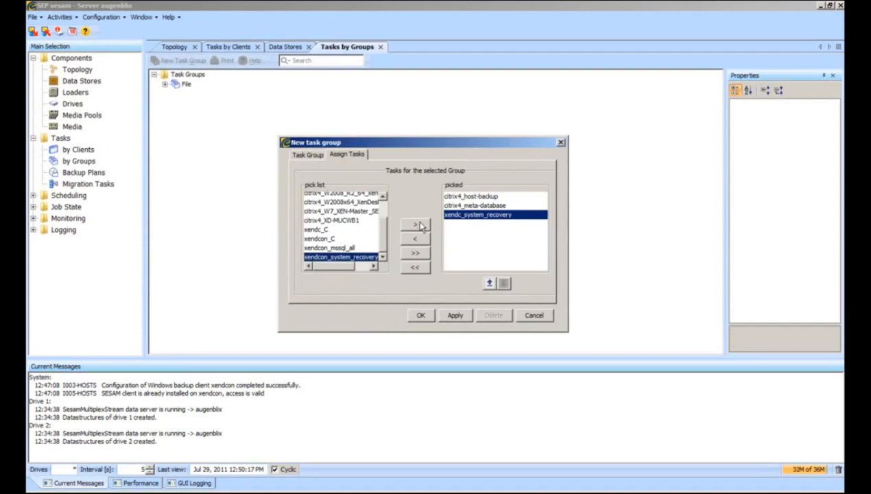
{"action": "left_click", "coordinate": [420, 225]}
{"action": "left_click", "coordinate": [421, 315]}
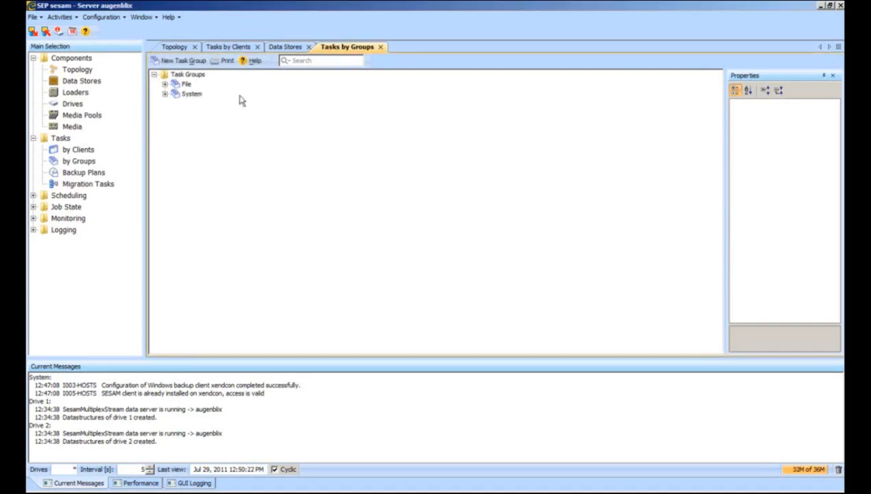
Create a DB task group containing the xendcon_mssql_all task.
{"action": "left_click", "coordinate": [178, 61]}
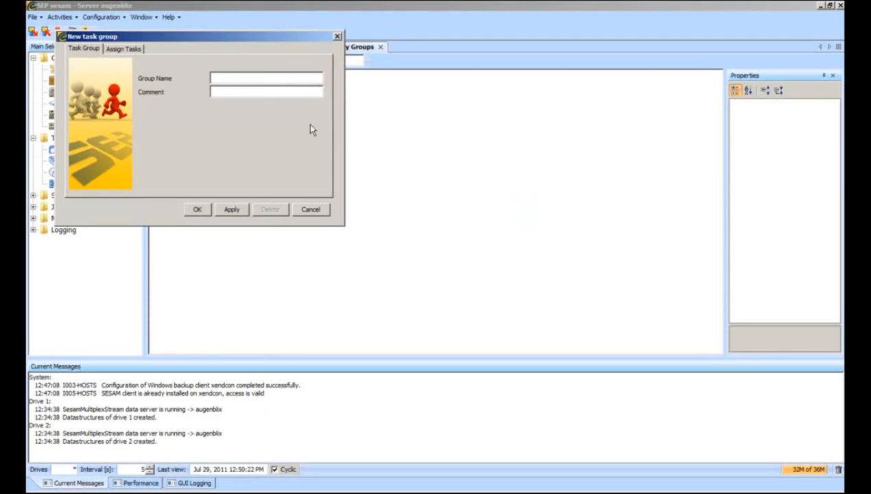
{"action": "type", "text": "DBS"}
{"action": "key", "text": "BackSpace"}
{"action": "left_click", "coordinate": [127, 50]}
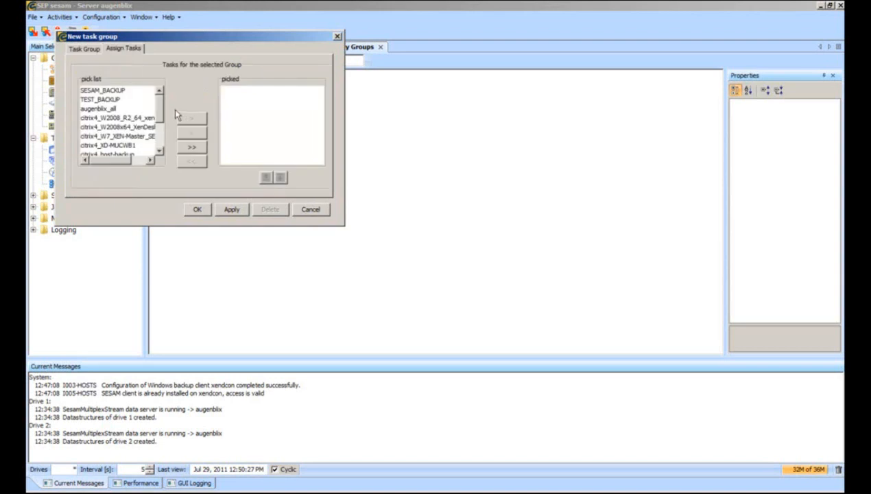
{"action": "left_click_drag", "start_coordinate": [160, 110], "coordinate": [161, 141]}
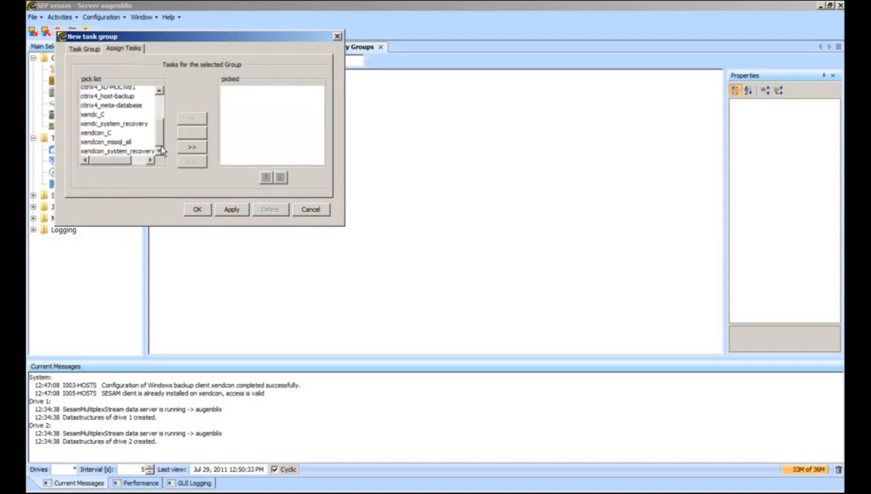
{"action": "left_click", "coordinate": [114, 141]}
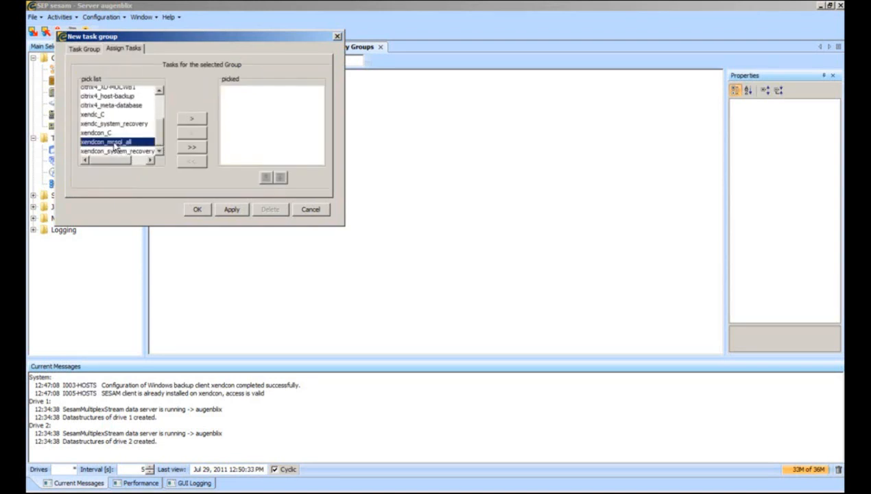
{"action": "left_click", "coordinate": [191, 118]}
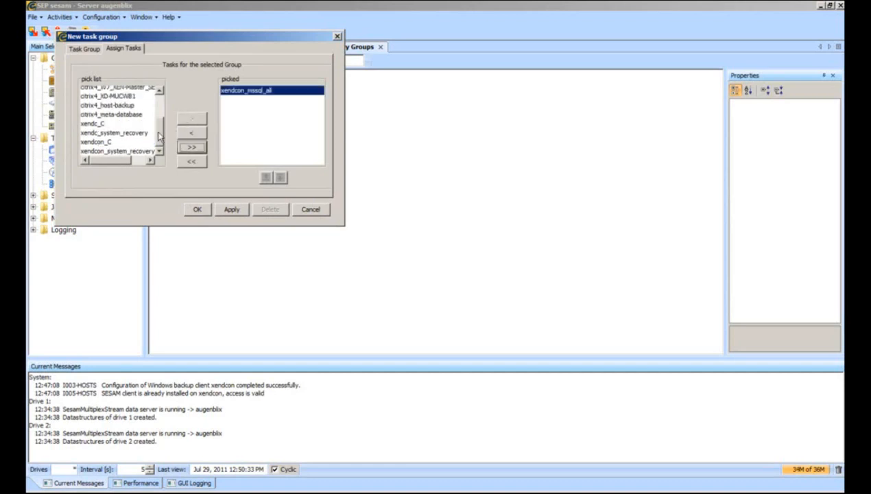
{"action": "left_click_drag", "start_coordinate": [159, 135], "coordinate": [158, 103]}
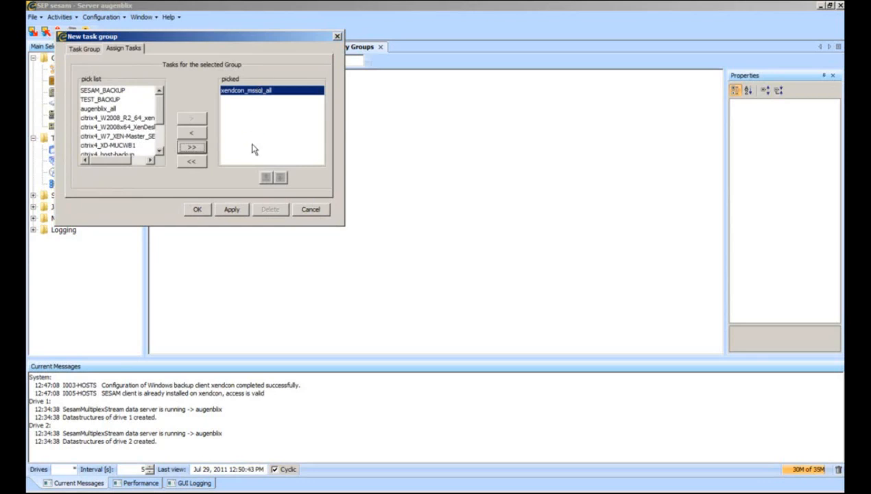
{"action": "left_click", "coordinate": [197, 209]}
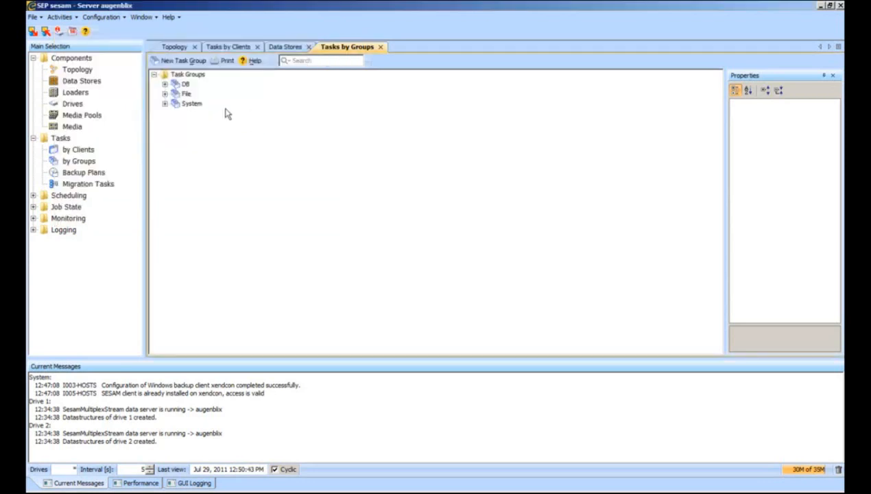
From Scheduling > Schedules, create a new schedule named Daily_backup-storage1-8pm.
{"action": "left_click", "coordinate": [33, 196]}
{"action": "left_click", "coordinate": [78, 207]}
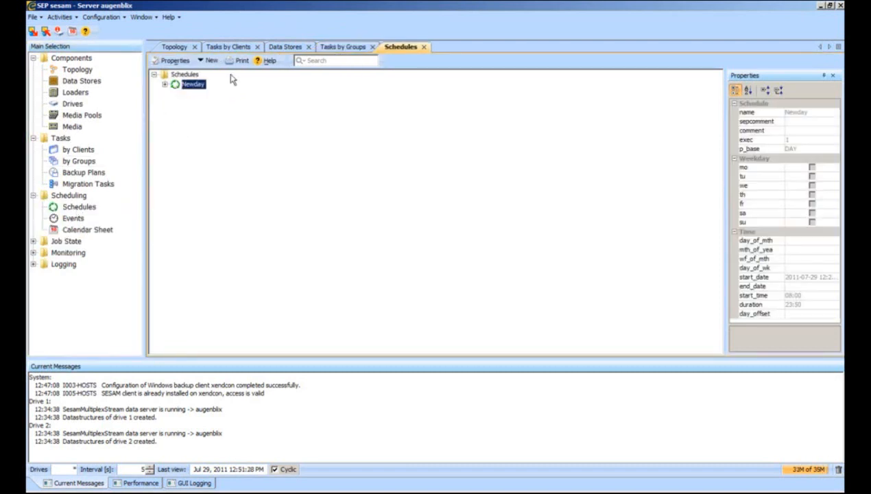
{"action": "left_click", "coordinate": [209, 60]}
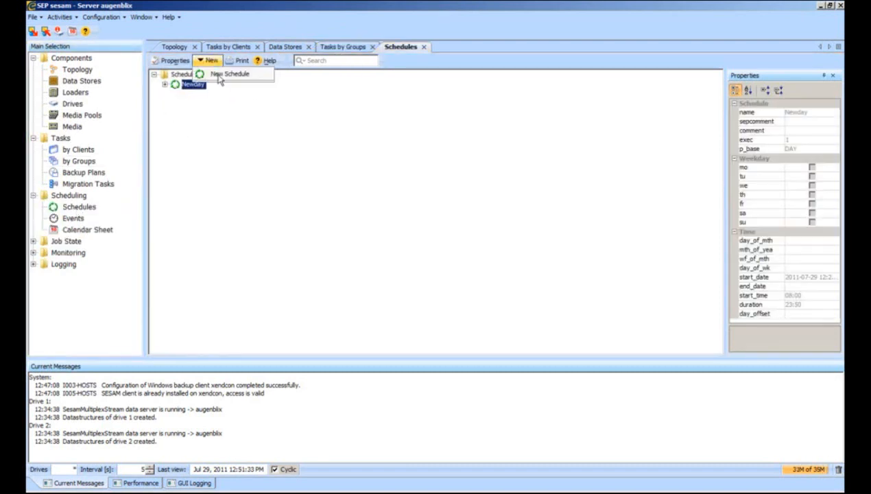
{"action": "left_click", "coordinate": [220, 75]}
{"action": "left_click_drag", "start_coordinate": [365, 153], "coordinate": [401, 111]}
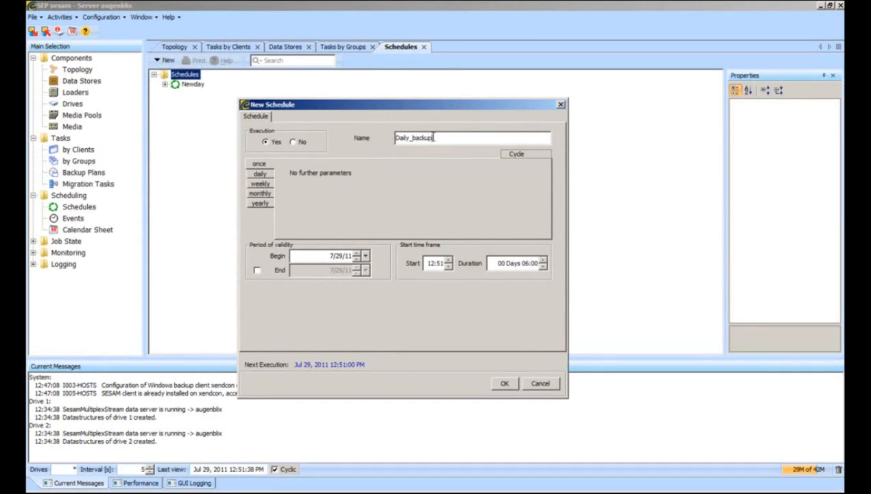
{"action": "type", "text": "_st"}
Make it weekly on Monday–Friday starting at 20:00, save it, and select it in the list.
{"action": "left_click", "coordinate": [257, 183]}
{"action": "left_click", "coordinate": [412, 175]}
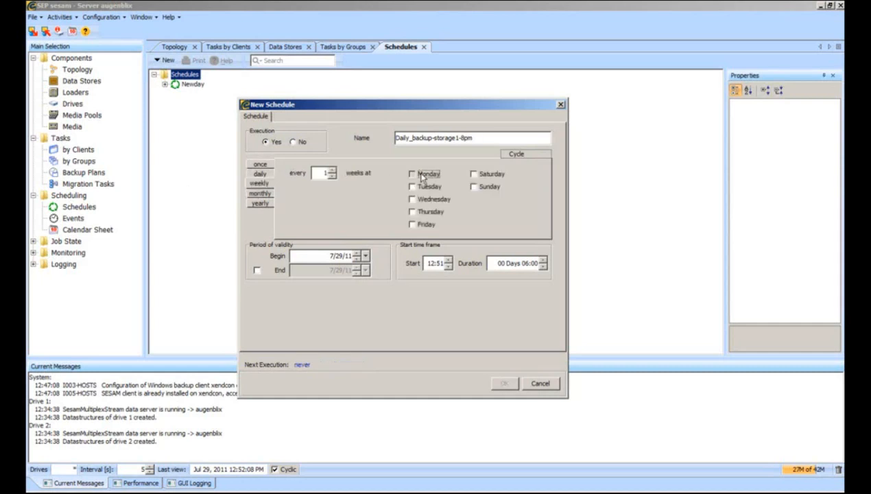
{"action": "left_click", "coordinate": [412, 186]}
{"action": "left_click", "coordinate": [412, 199]}
{"action": "left_click", "coordinate": [412, 211]}
{"action": "left_click", "coordinate": [412, 224]}
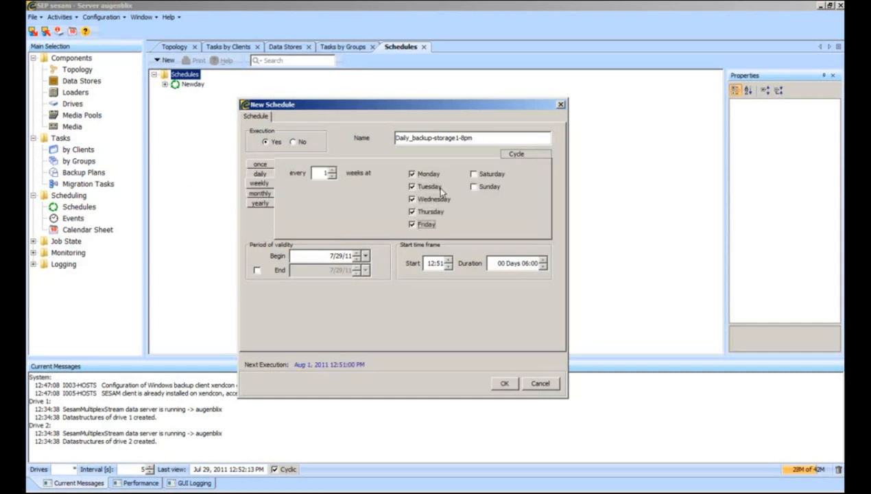
{"action": "left_click", "coordinate": [432, 263]}
{"action": "left_click", "coordinate": [448, 260]}
{"action": "left_click", "coordinate": [440, 263]}
{"action": "left_click", "coordinate": [448, 267]}
{"action": "left_click", "coordinate": [504, 383]}
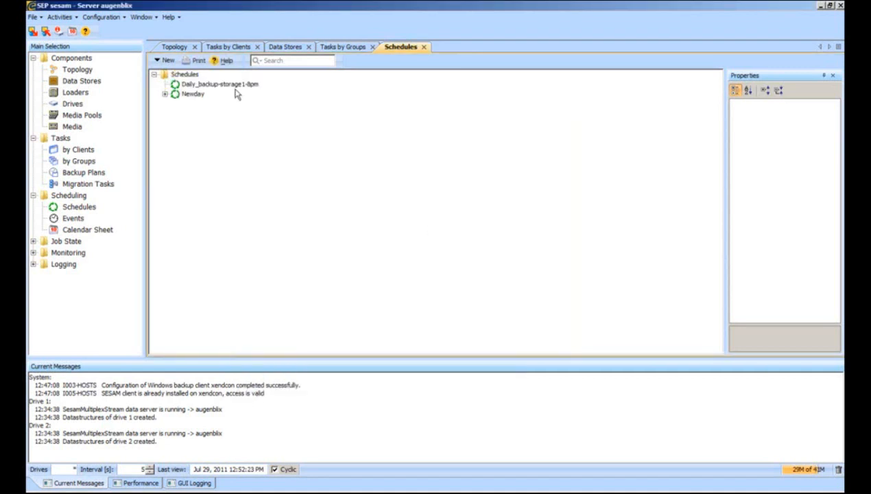
{"action": "left_click", "coordinate": [229, 86]}
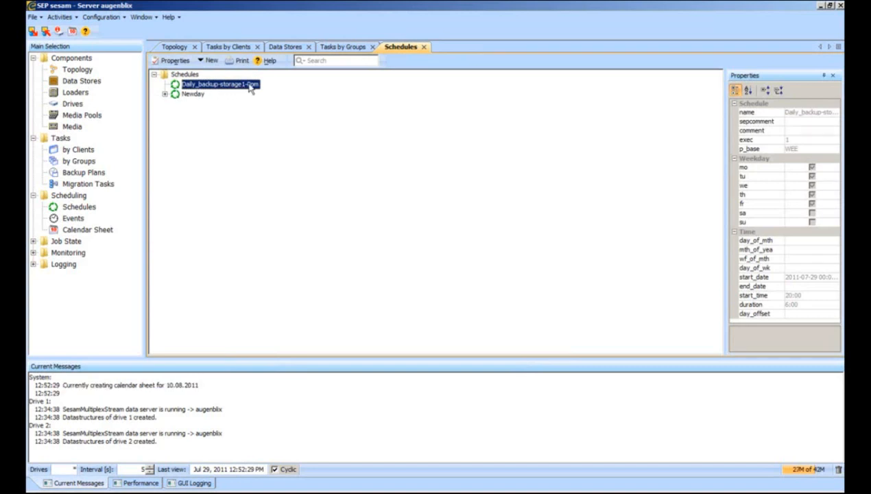
Add a backup event for the File task group using the Dailybackup media pool.
{"action": "right_click", "coordinate": [239, 88]}
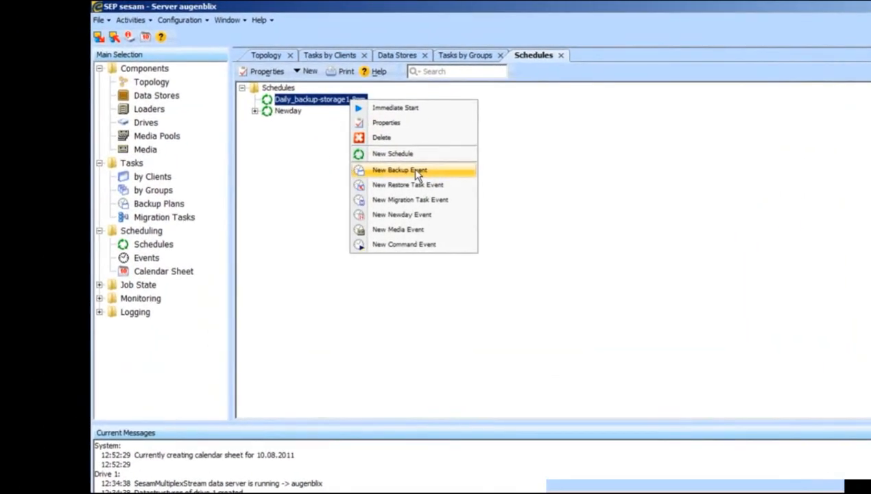
{"action": "left_click", "coordinate": [415, 170]}
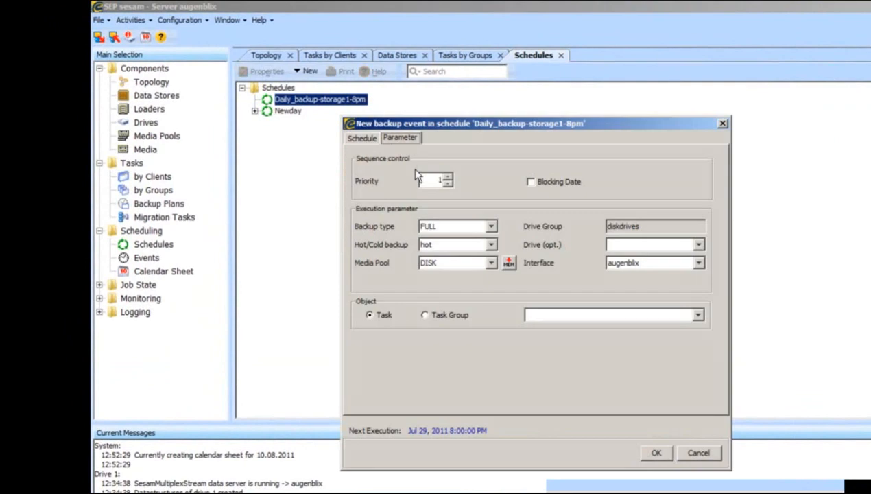
{"action": "left_click", "coordinate": [434, 263]}
{"action": "left_click", "coordinate": [466, 288]}
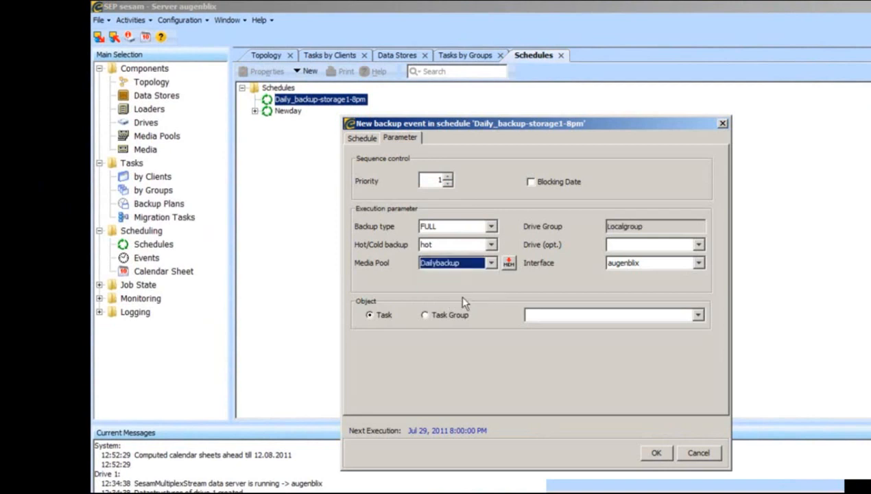
{"action": "left_click", "coordinate": [445, 314]}
{"action": "left_click", "coordinate": [534, 318]}
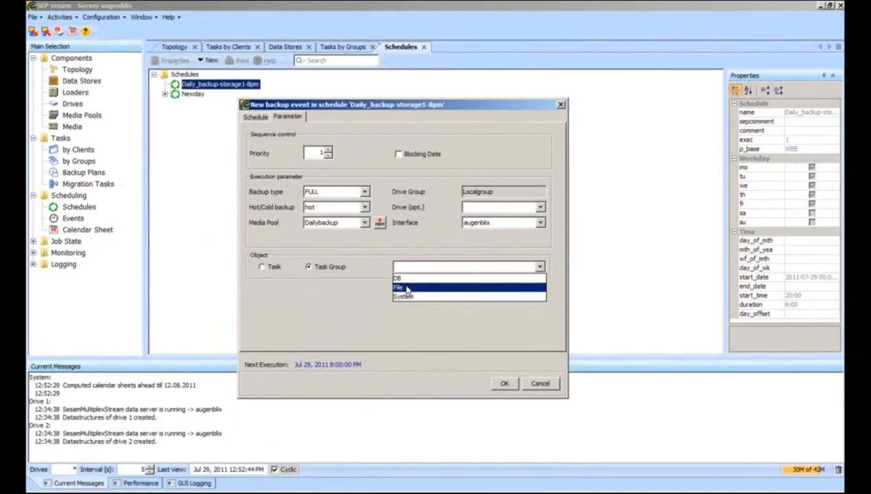
{"action": "left_click", "coordinate": [530, 339]}
{"action": "left_click", "coordinate": [510, 382]}
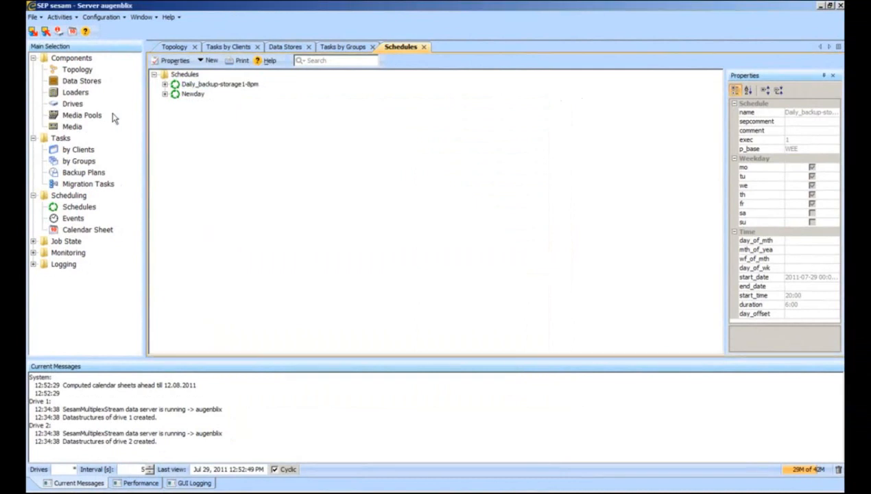
Add a second backup event for the System task group with the Dailybackup media pool.
{"action": "left_click", "coordinate": [164, 84]}
{"action": "right_click", "coordinate": [202, 88]}
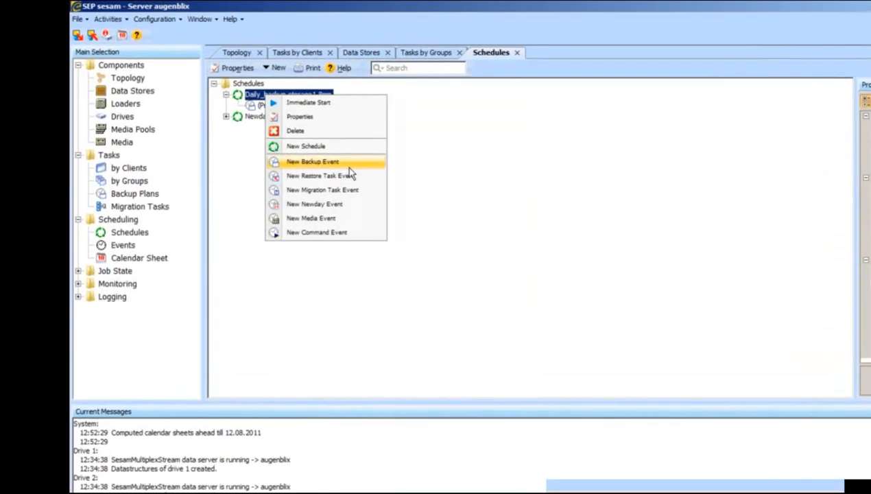
{"action": "key", "text": "Return"}
{"action": "left_click", "coordinate": [439, 262]}
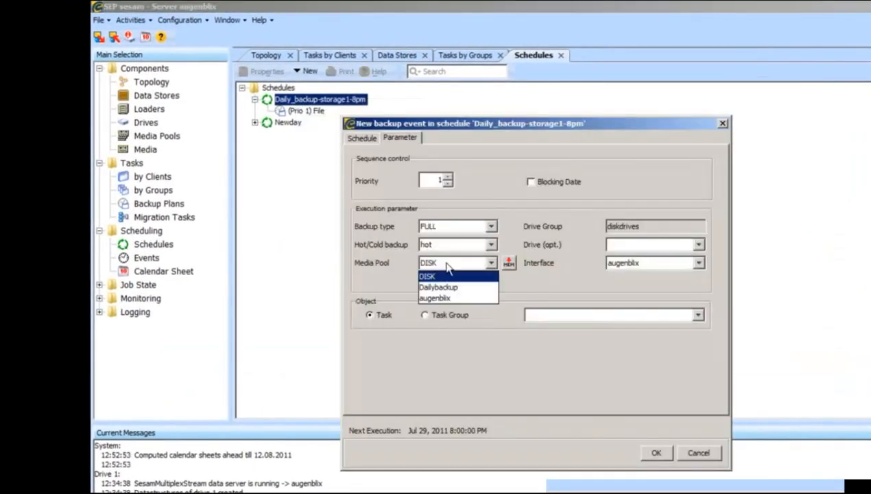
{"action": "left_click", "coordinate": [450, 288]}
{"action": "left_click", "coordinate": [449, 314]}
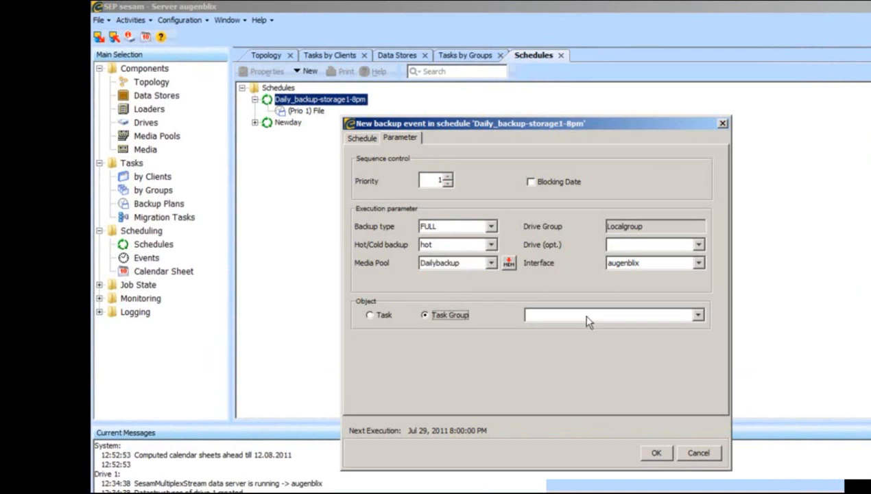
{"action": "left_click", "coordinate": [588, 315]}
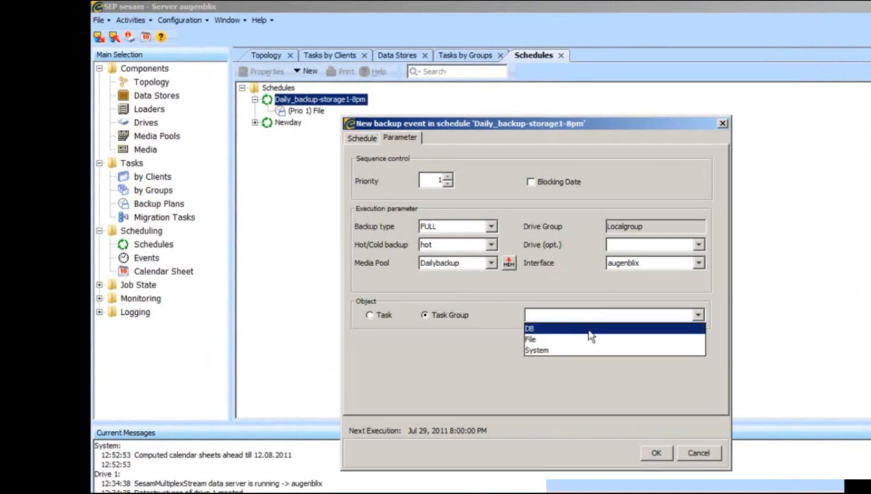
{"action": "left_click", "coordinate": [536, 350]}
{"action": "left_click", "coordinate": [655, 452]}
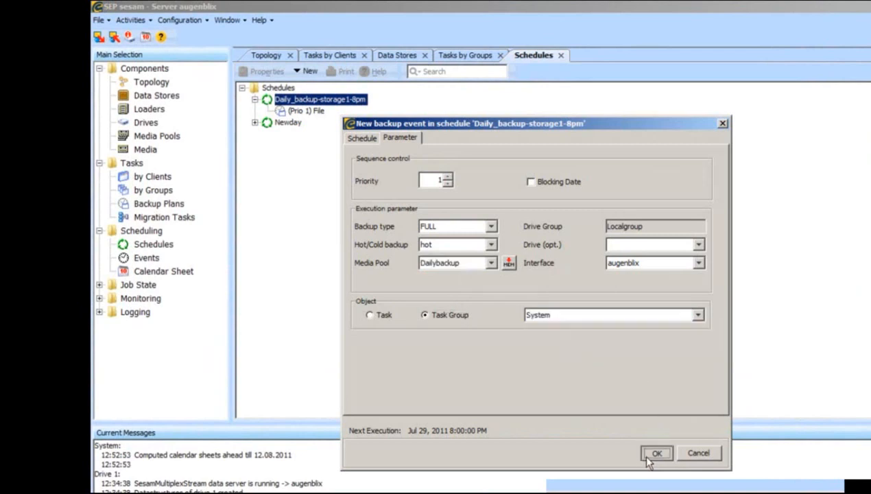
Add a third backup event for the DB task group with the Dailybackup media pool.
{"action": "right_click", "coordinate": [306, 101]}
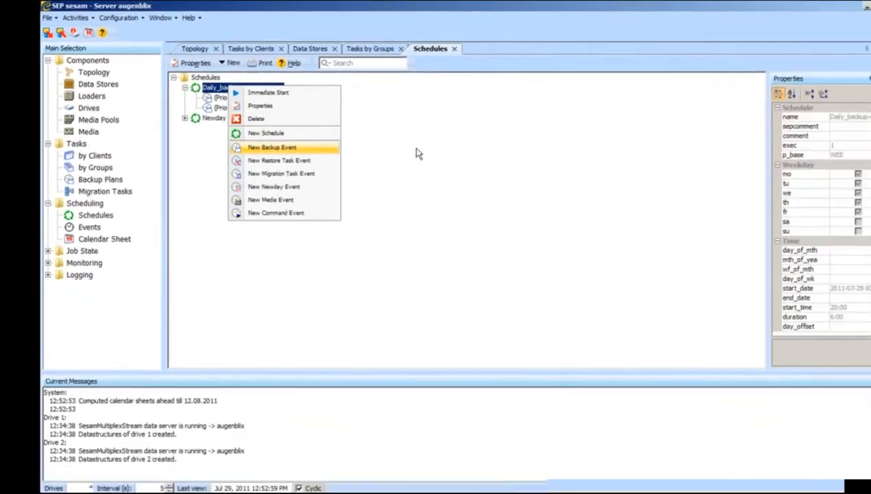
{"action": "left_click", "coordinate": [342, 168]}
{"action": "left_click", "coordinate": [336, 268]}
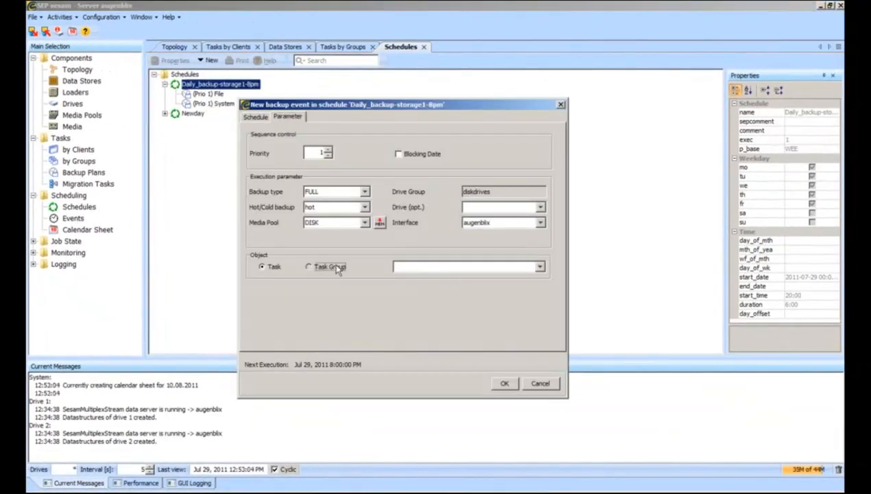
{"action": "left_click", "coordinate": [336, 222]}
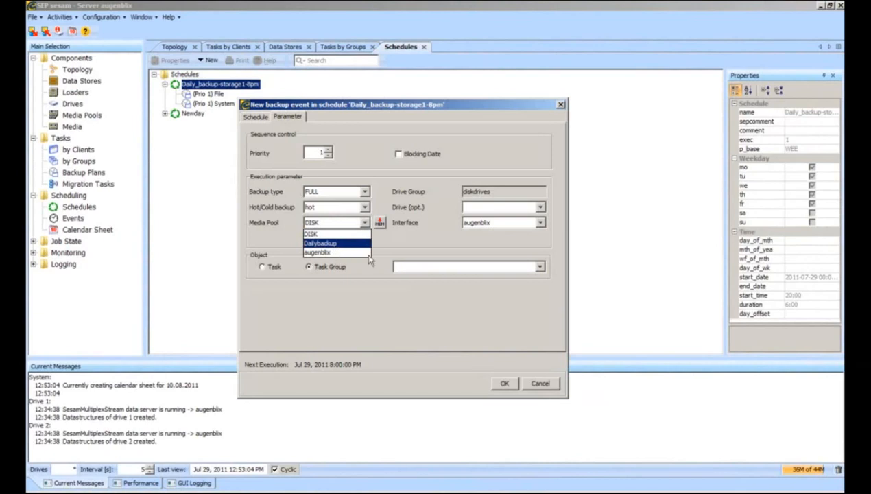
{"action": "left_click", "coordinate": [331, 244]}
{"action": "left_click", "coordinate": [405, 267]}
{"action": "left_click", "coordinate": [414, 278]}
{"action": "left_click", "coordinate": [412, 267]}
{"action": "left_click", "coordinate": [414, 278]}
{"action": "left_click", "coordinate": [500, 382]}
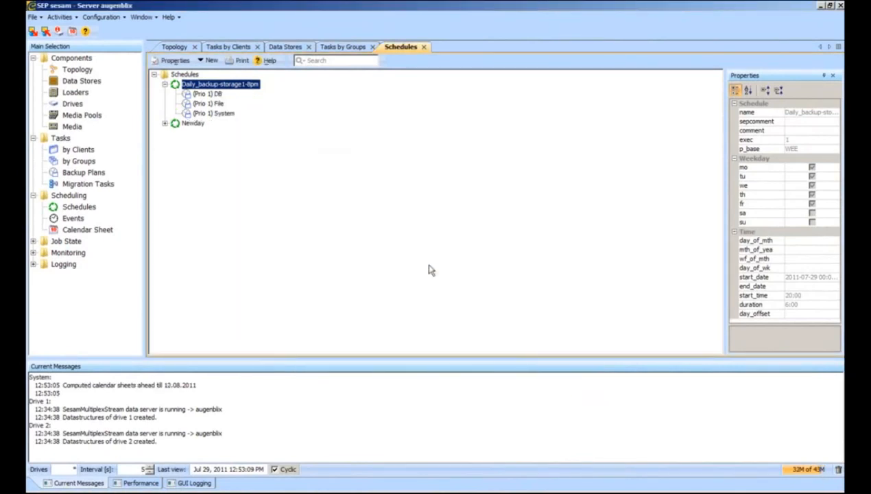
In Tasks by Groups, start a new task group named VM.
{"action": "left_click", "coordinate": [207, 60]}
{"action": "left_click", "coordinate": [346, 284]}
{"action": "left_click", "coordinate": [81, 163]}
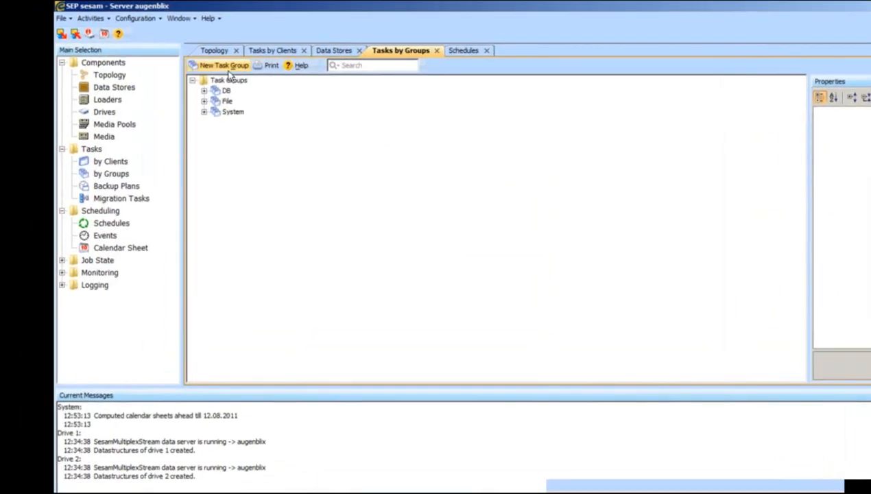
{"action": "left_click", "coordinate": [179, 61]}
{"action": "type", "text": "VM"}
{"action": "left_click", "coordinate": [206, 58]}
Assign the three citrix4 VM tasks plus citrix4_XD-MUCWB1 to the VM group.
{"action": "left_click", "coordinate": [195, 138]}
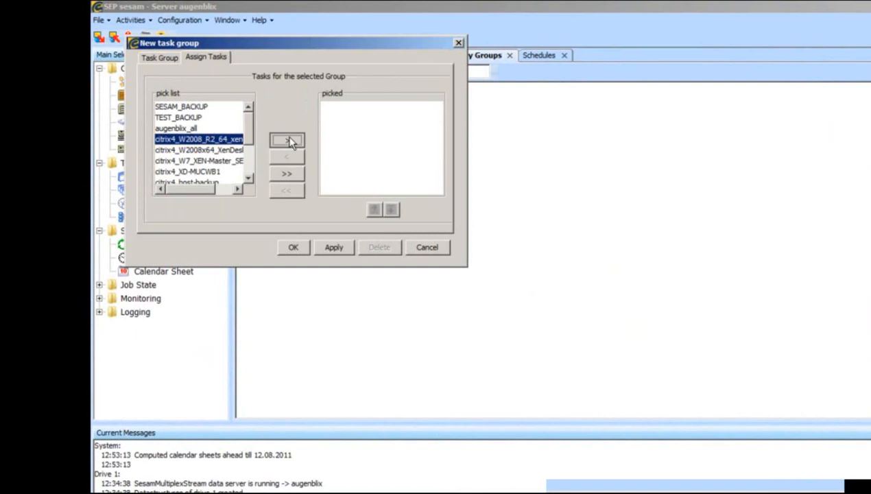
{"action": "left_click", "coordinate": [286, 139]}
{"action": "left_click", "coordinate": [226, 139]}
{"action": "left_click", "coordinate": [286, 139]}
{"action": "left_click", "coordinate": [213, 139]}
{"action": "left_click", "coordinate": [286, 140]}
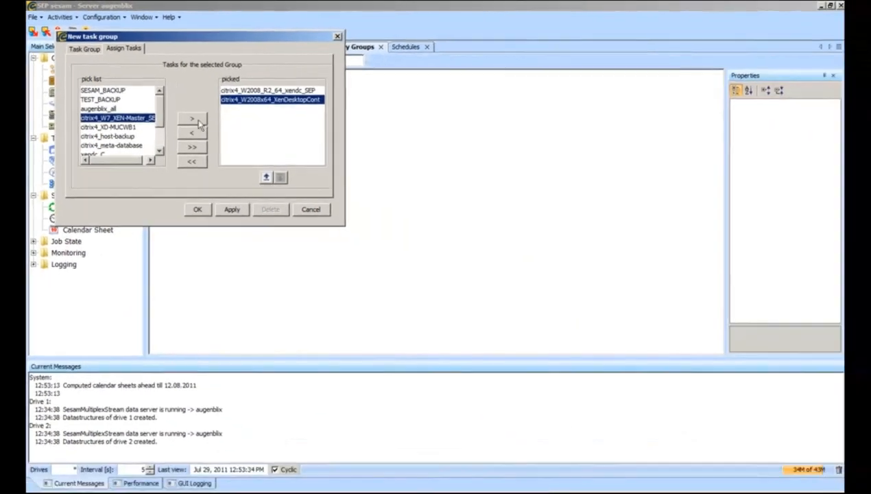
{"action": "left_click", "coordinate": [120, 119]}
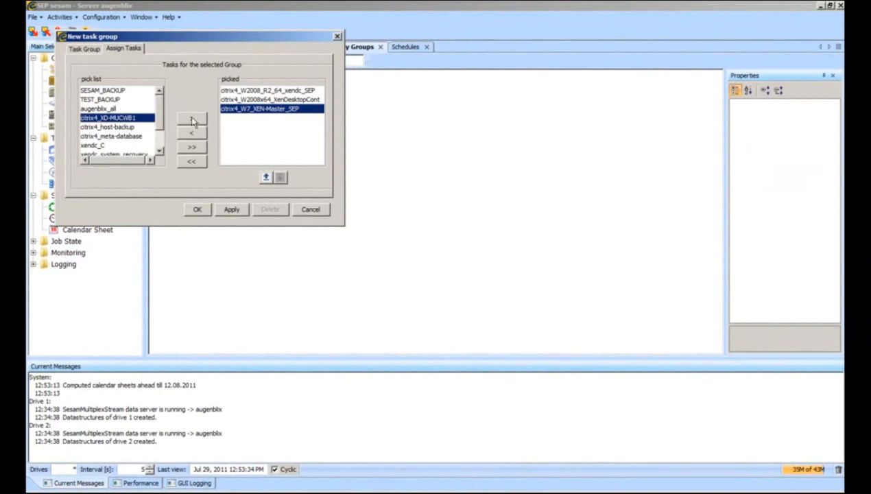
{"action": "left_click", "coordinate": [192, 119]}
{"action": "left_click", "coordinate": [123, 118]}
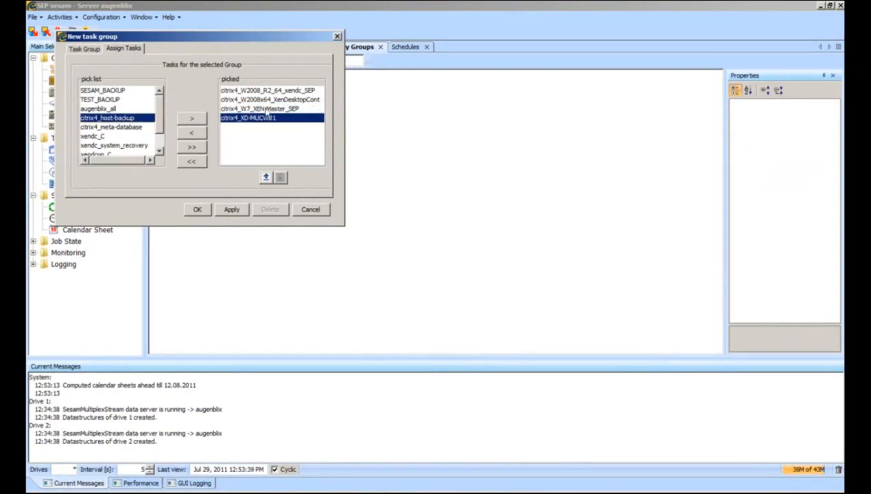
Move citrix4_XD-MUCWB1 to the top of the group's task order and save the group.
{"action": "left_click", "coordinate": [286, 90]}
{"action": "left_click", "coordinate": [284, 100]}
{"action": "left_click", "coordinate": [278, 109]}
{"action": "left_click", "coordinate": [267, 120]}
{"action": "left_click", "coordinate": [266, 110]}
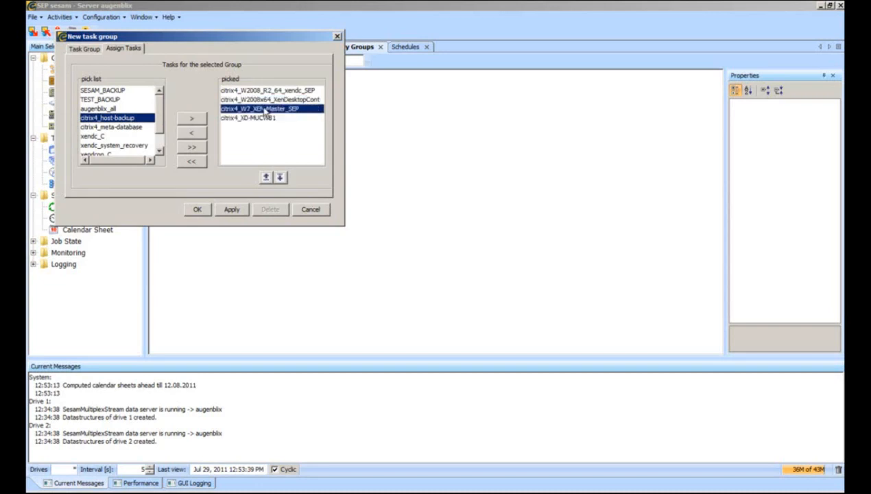
{"action": "left_click", "coordinate": [266, 100]}
{"action": "left_click", "coordinate": [266, 91]}
{"action": "left_click", "coordinate": [266, 99]}
{"action": "left_click", "coordinate": [266, 108]}
{"action": "left_click", "coordinate": [260, 118]}
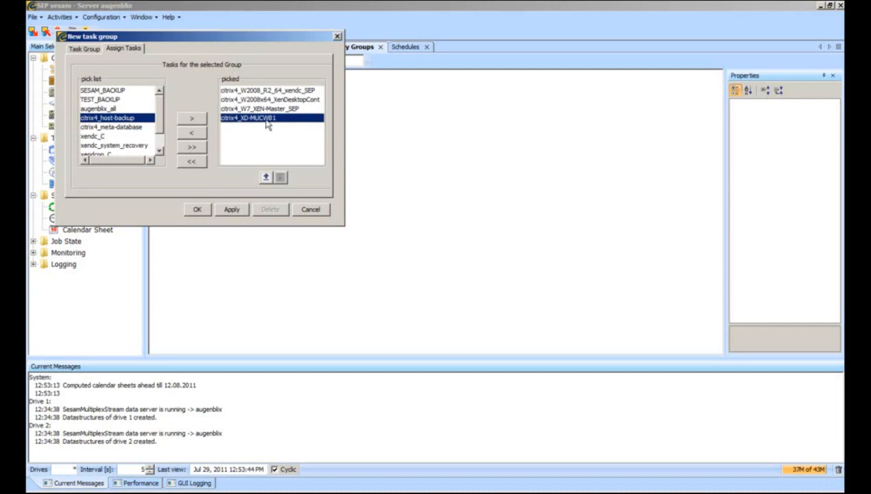
{"action": "left_click", "coordinate": [266, 177]}
{"action": "left_click", "coordinate": [266, 177]}
{"action": "left_click", "coordinate": [266, 177]}
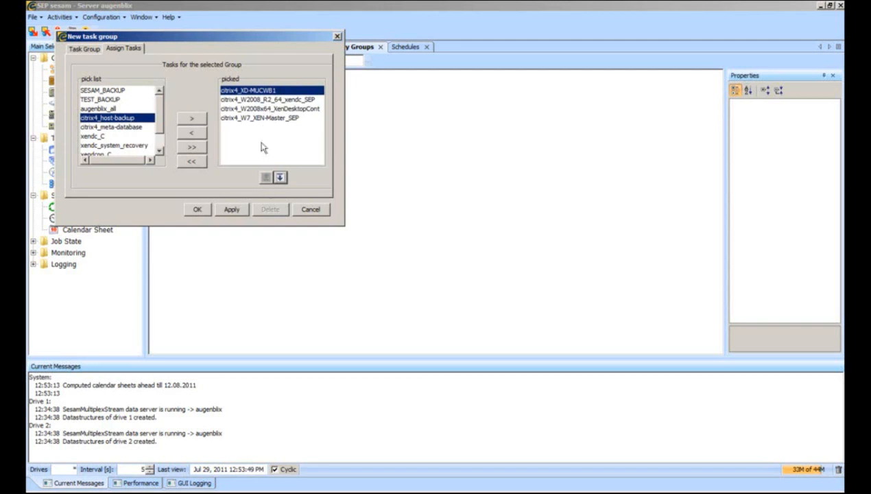
{"action": "left_click", "coordinate": [197, 209]}
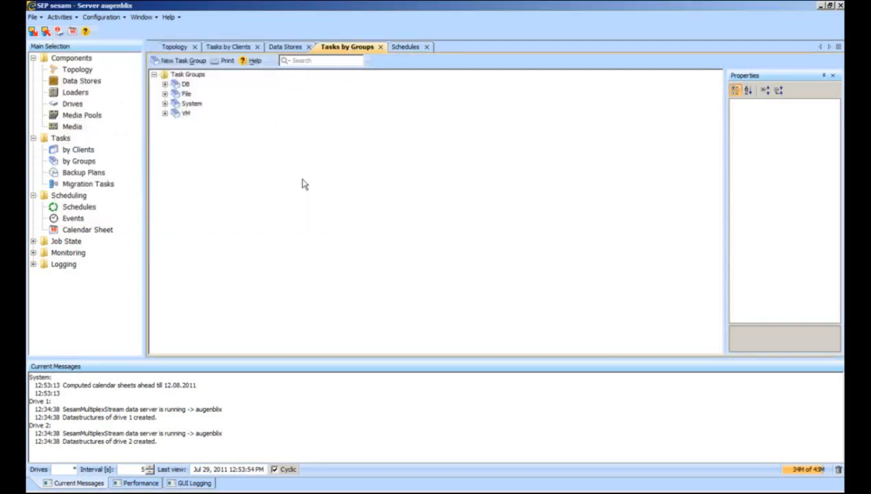
Start a new backup event on Daily_backup-storage1-8pm, keeping the backup mode as hot.
{"action": "left_click", "coordinate": [81, 206]}
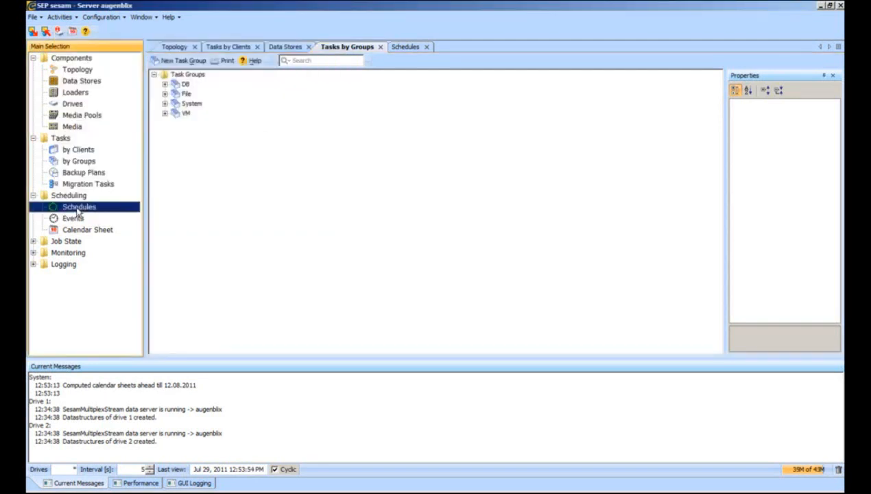
{"action": "right_click", "coordinate": [214, 84]}
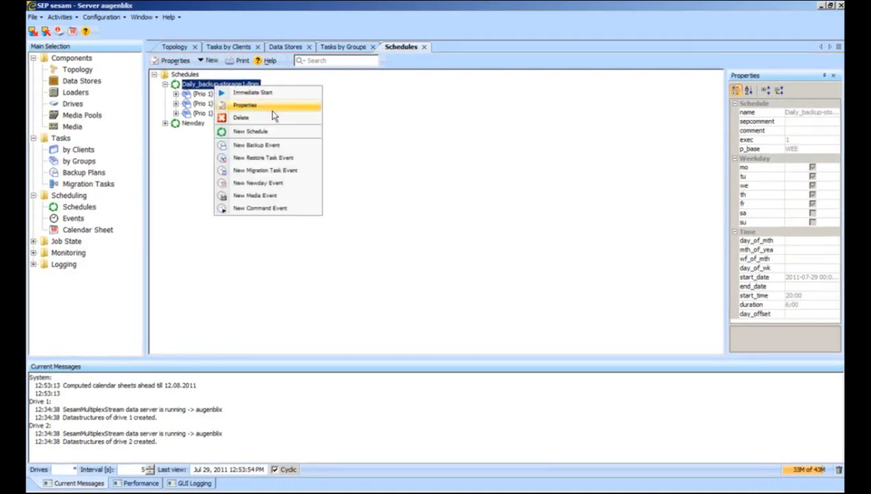
{"action": "key", "text": "Return"}
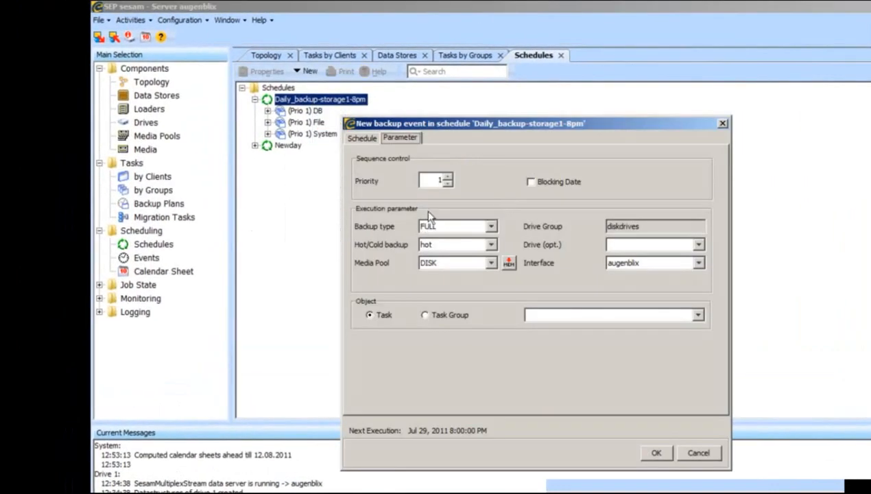
{"action": "left_click", "coordinate": [427, 246]}
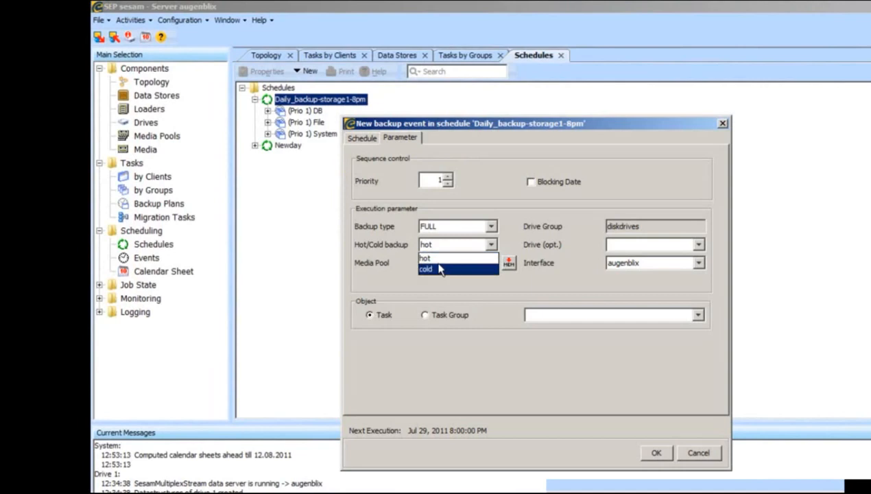
{"action": "left_click", "coordinate": [400, 244]}
{"action": "left_click", "coordinate": [432, 245]}
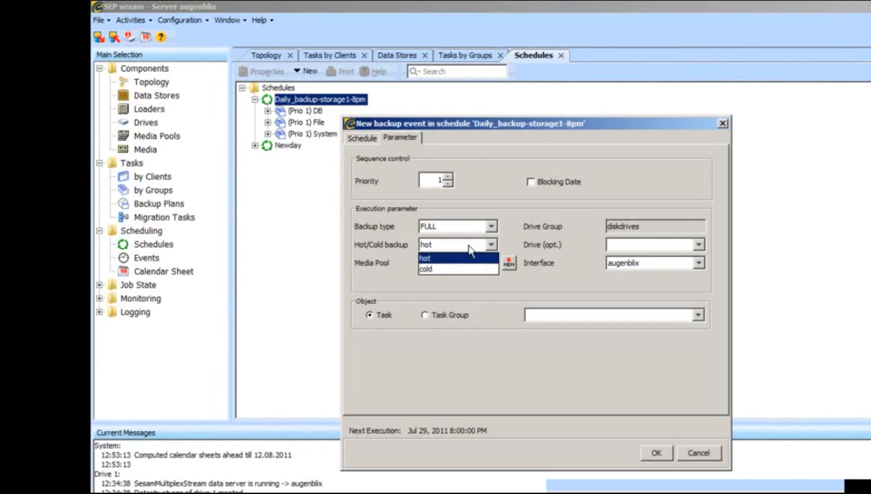
{"action": "left_click", "coordinate": [469, 248]}
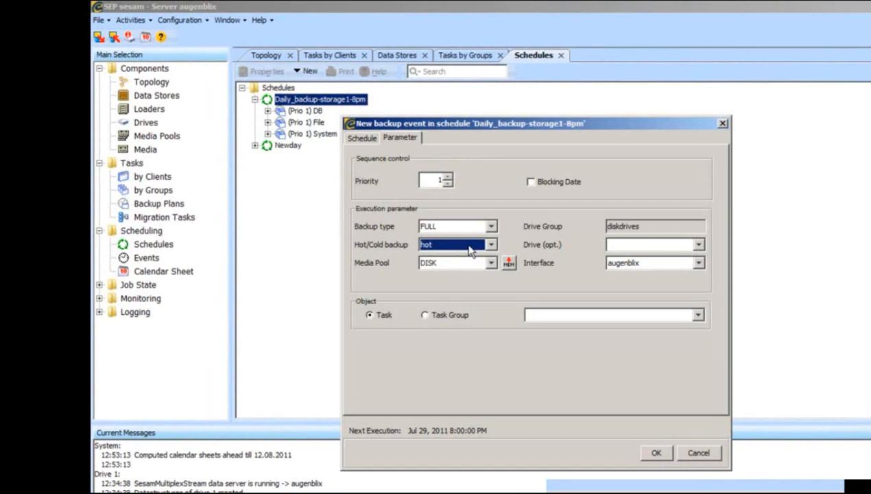
{"action": "left_click", "coordinate": [471, 249]}
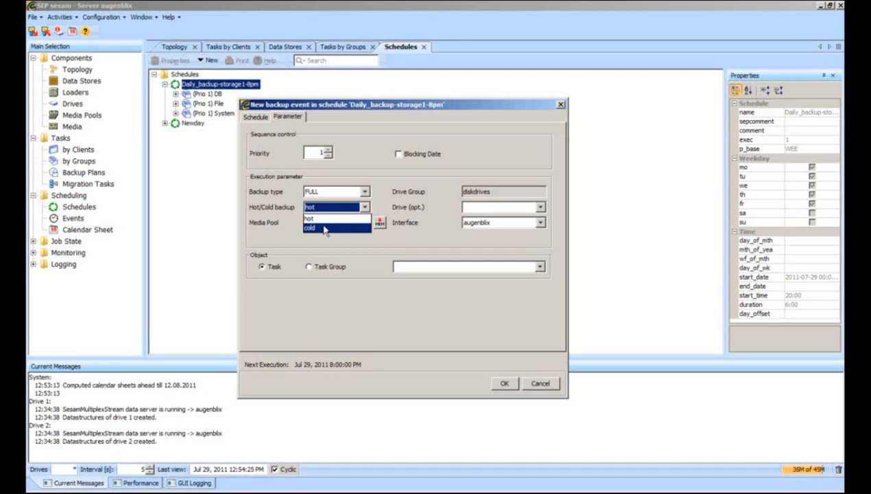
{"action": "left_click", "coordinate": [328, 218]}
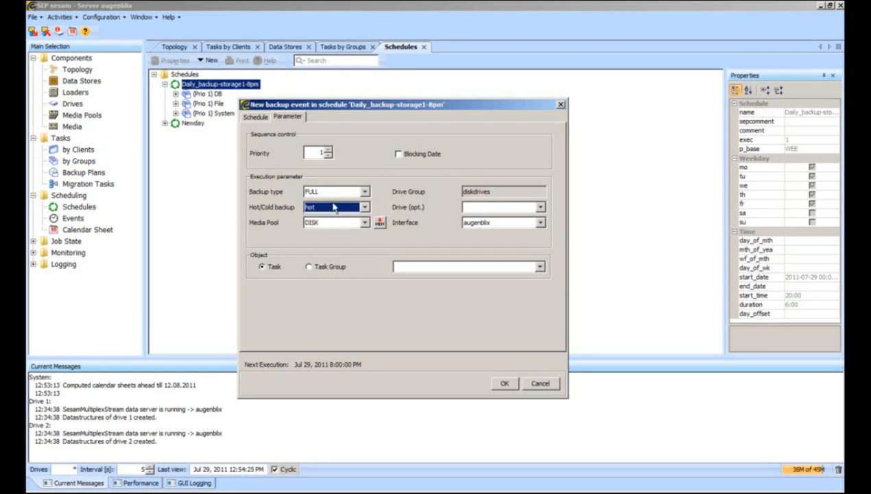
Set the event to back up the VM task group and confirm it.
{"action": "left_click", "coordinate": [310, 266]}
{"action": "left_click", "coordinate": [439, 266]}
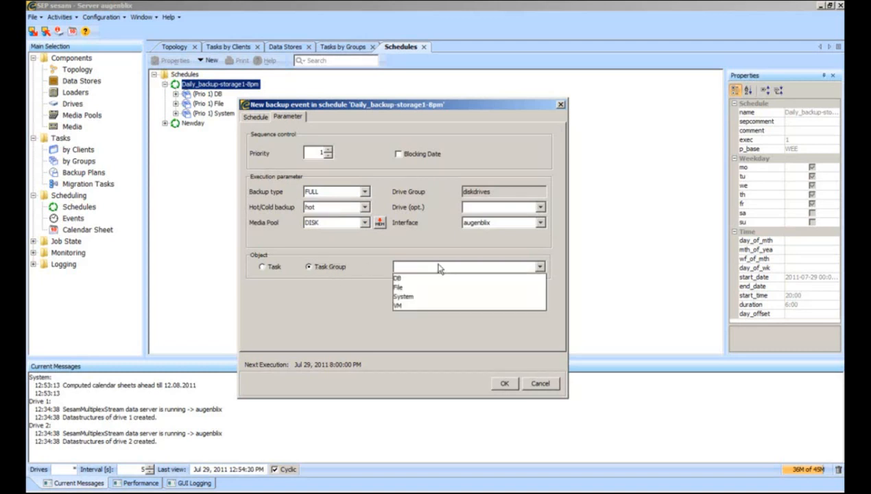
{"action": "left_click", "coordinate": [411, 306]}
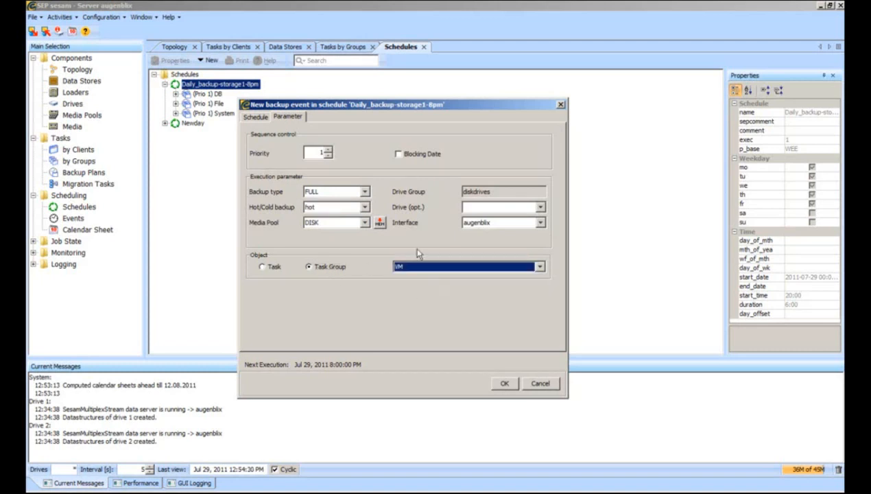
{"action": "left_click", "coordinate": [505, 383]}
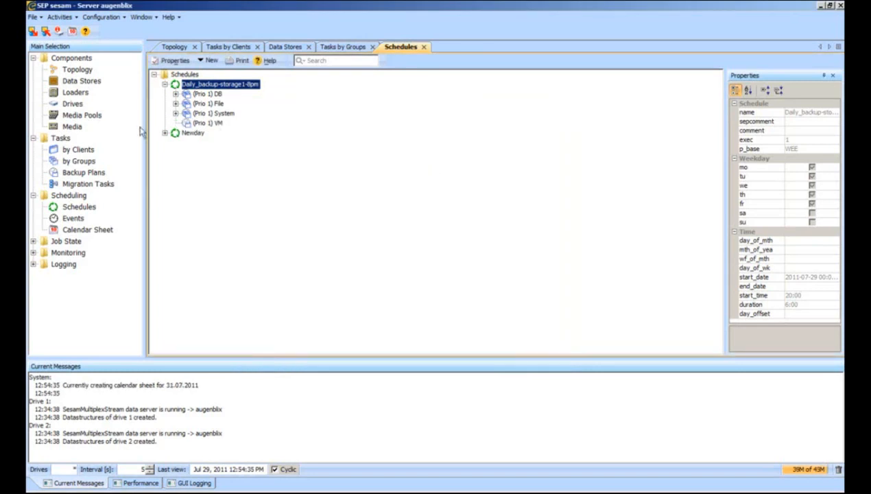
{"action": "left_click", "coordinate": [208, 60]}
{"action": "left_click", "coordinate": [429, 46]}
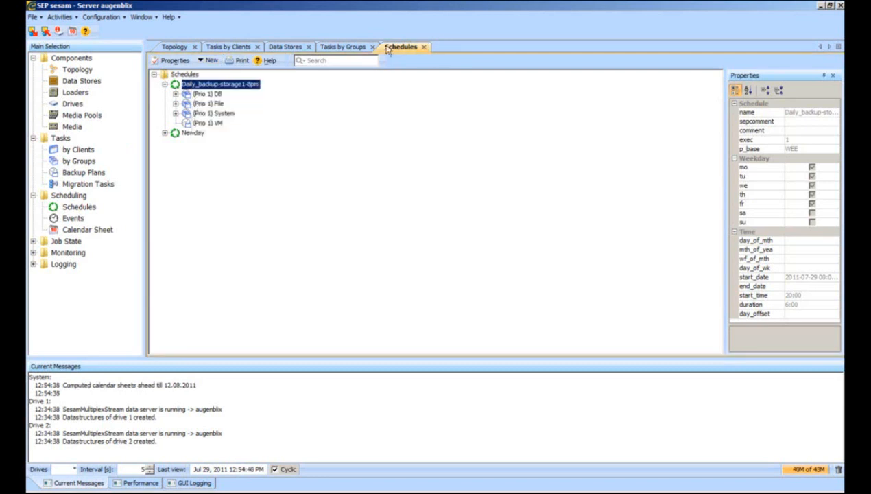
Launch an immediate backup of the VM task group to Dailybackup and acknowledge its start.
{"action": "left_click", "coordinate": [369, 48]}
{"action": "right_click", "coordinate": [187, 114]}
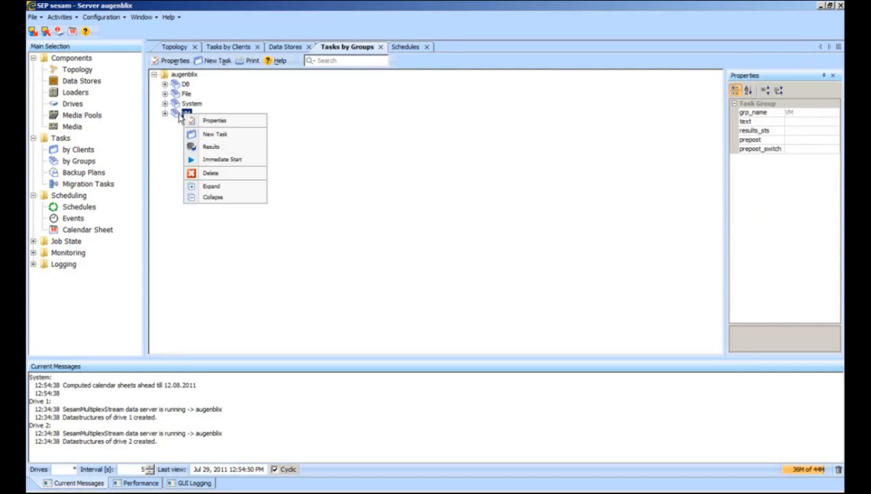
{"action": "left_click", "coordinate": [221, 159]}
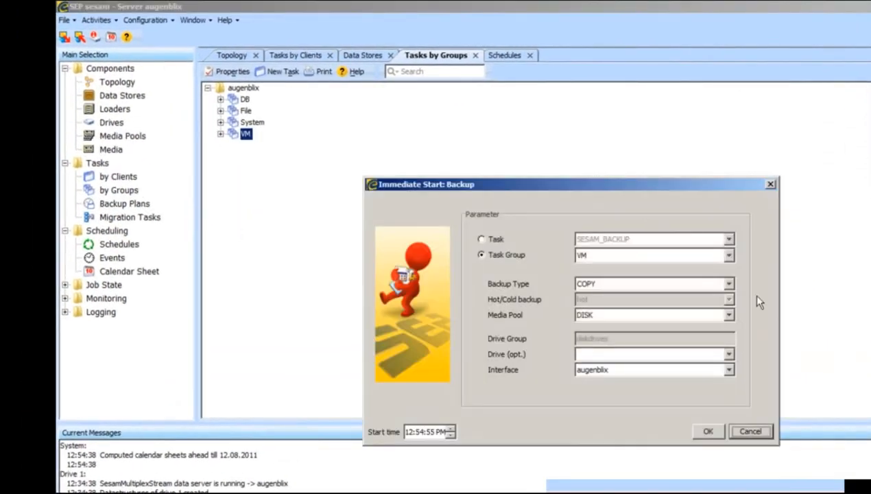
{"action": "left_click", "coordinate": [728, 315]}
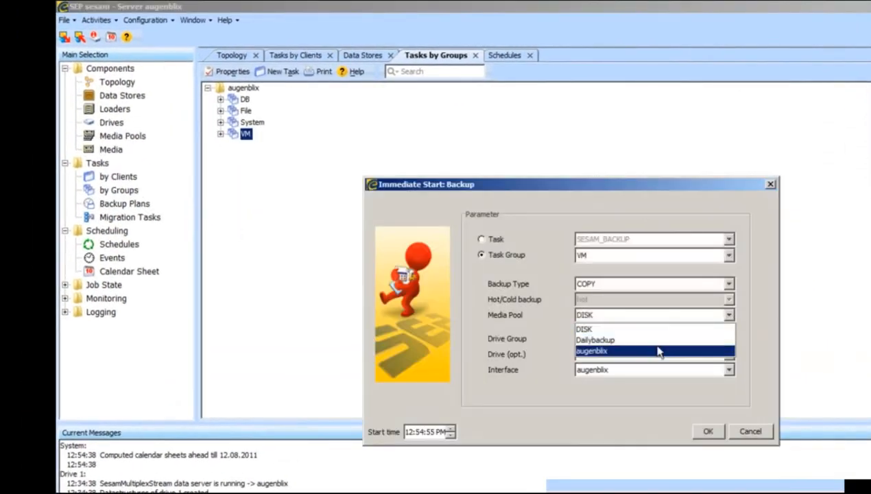
{"action": "left_click", "coordinate": [616, 341]}
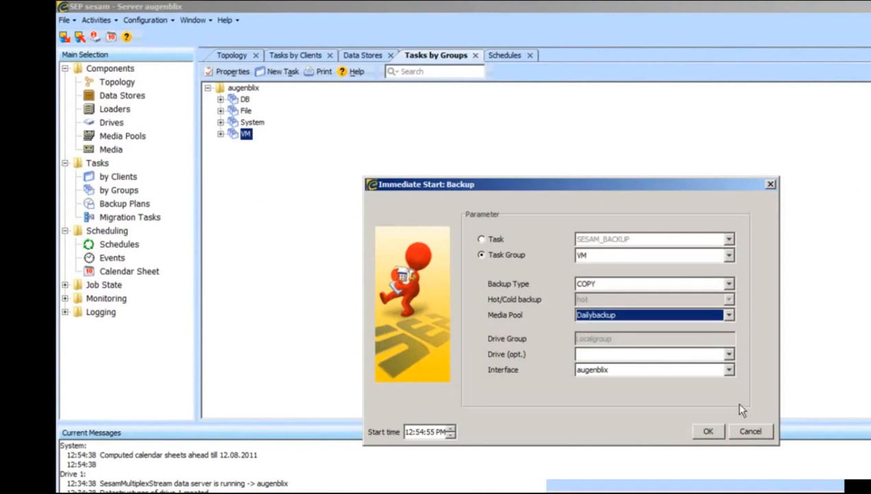
{"action": "left_click", "coordinate": [708, 431]}
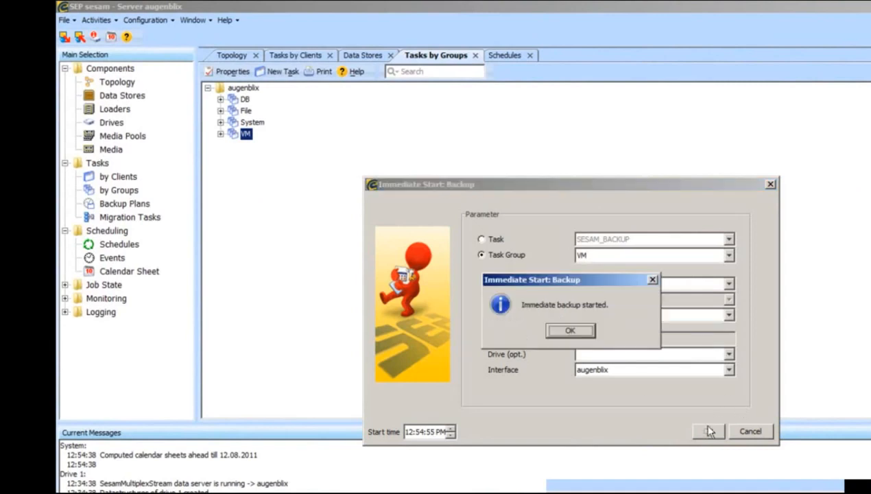
{"action": "left_click", "coordinate": [570, 330]}
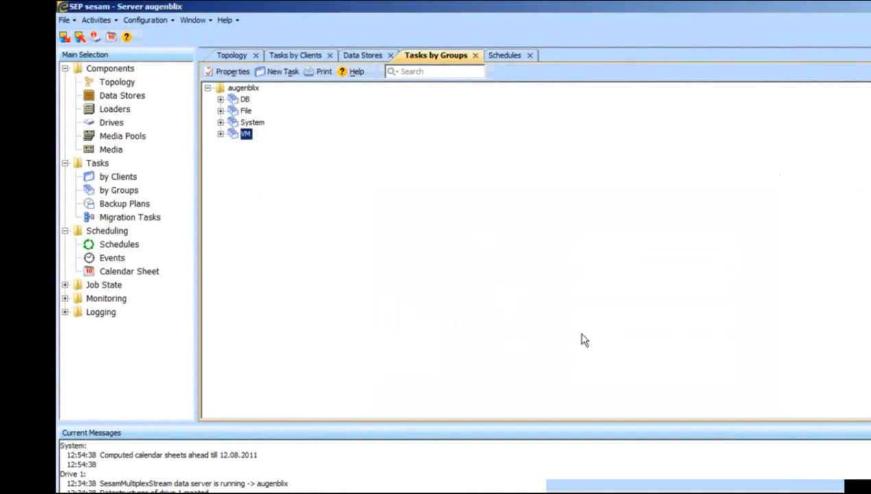
{"action": "left_click", "coordinate": [68, 286]}
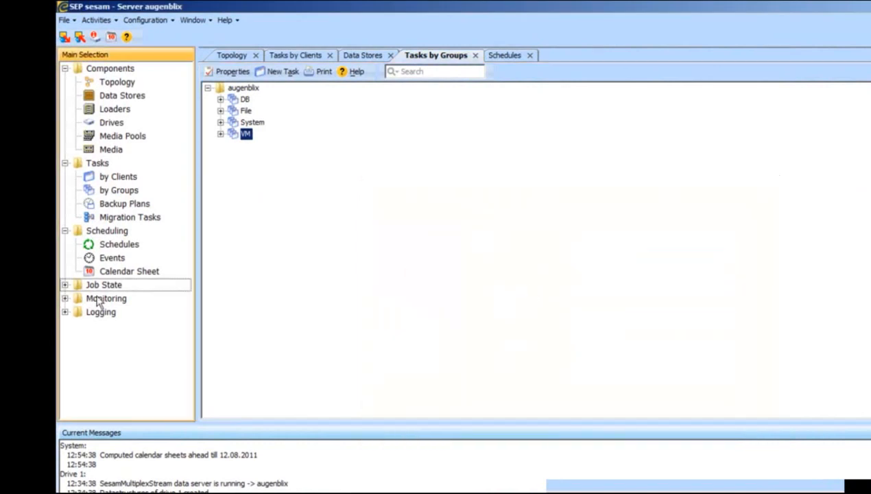
Open Job State > Backups, expand the VM row, and widen the Task column.
{"action": "left_click", "coordinate": [65, 285]}
{"action": "left_click", "coordinate": [122, 300]}
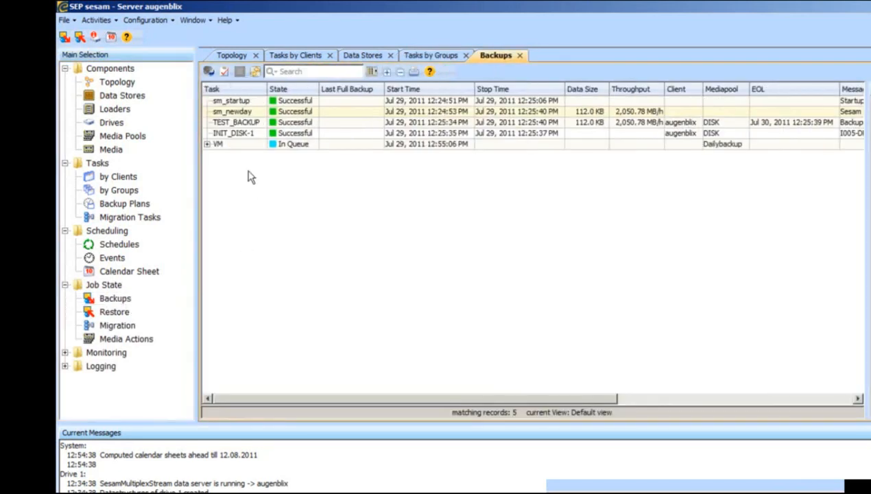
{"action": "left_click", "coordinate": [254, 71]}
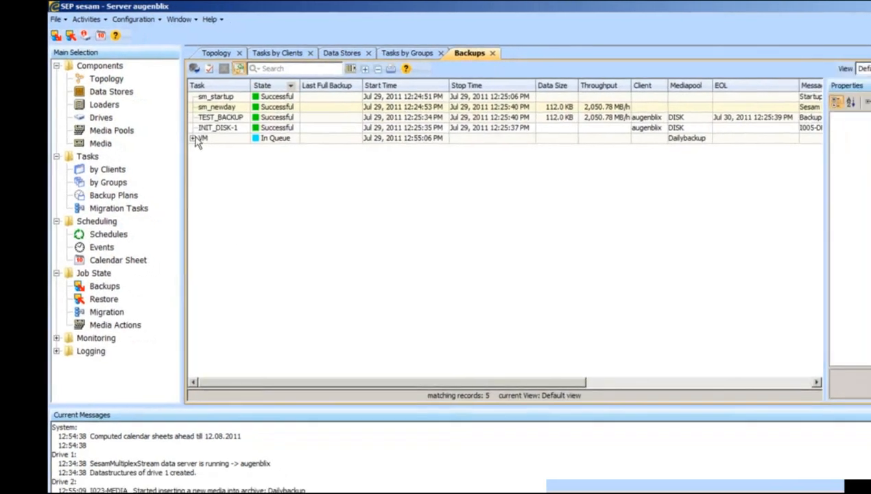
{"action": "left_click", "coordinate": [207, 144]}
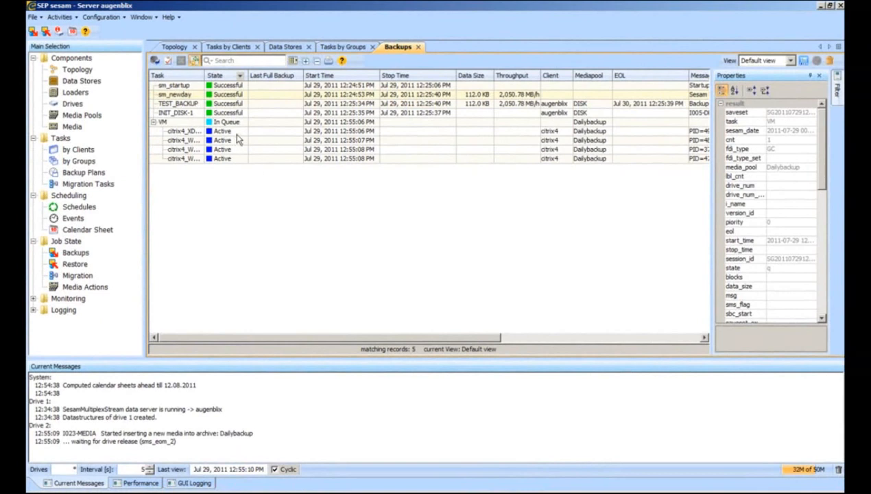
{"action": "left_click_drag", "start_coordinate": [203, 72], "coordinate": [278, 72]}
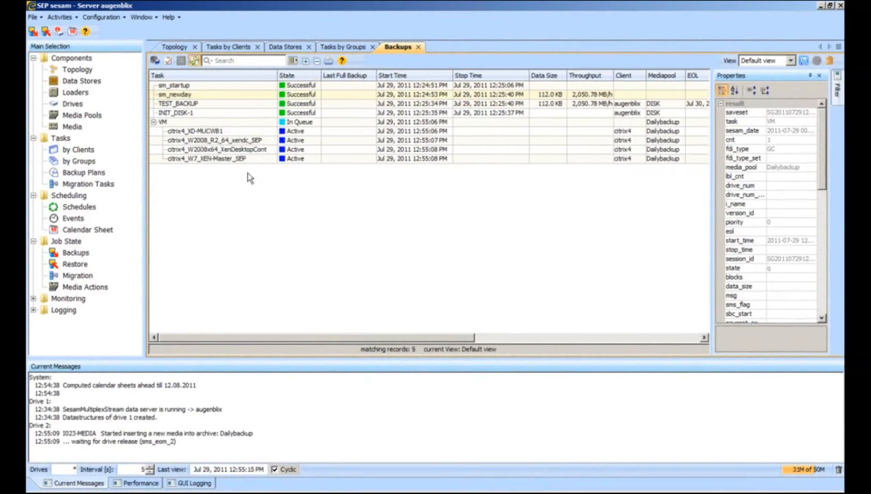